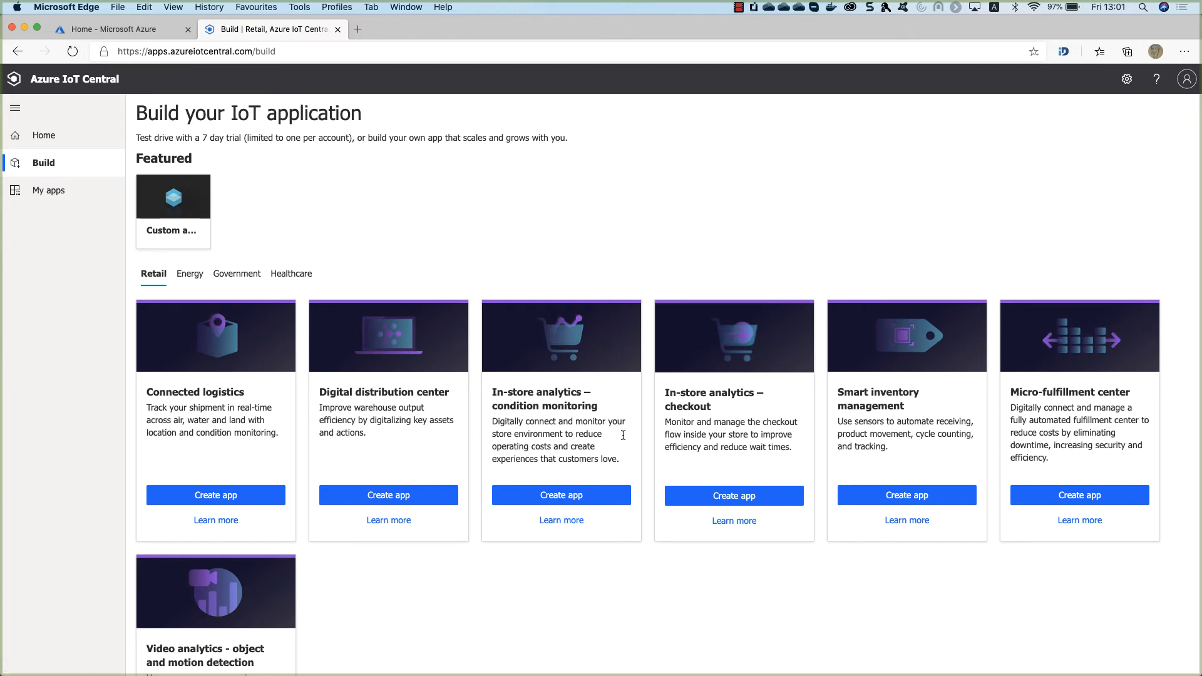
Start a custom application and rename it Custom_edge_msstage_device_app.
left_click(159, 234)
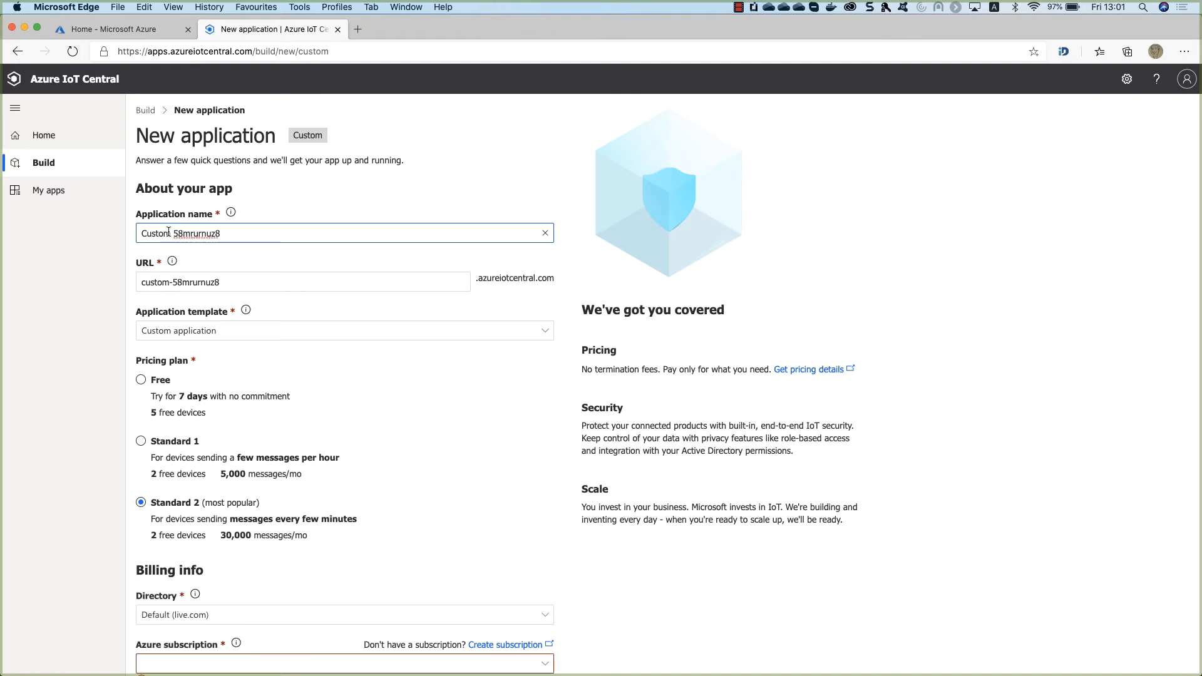
left_click_drag(168, 232, 257, 243)
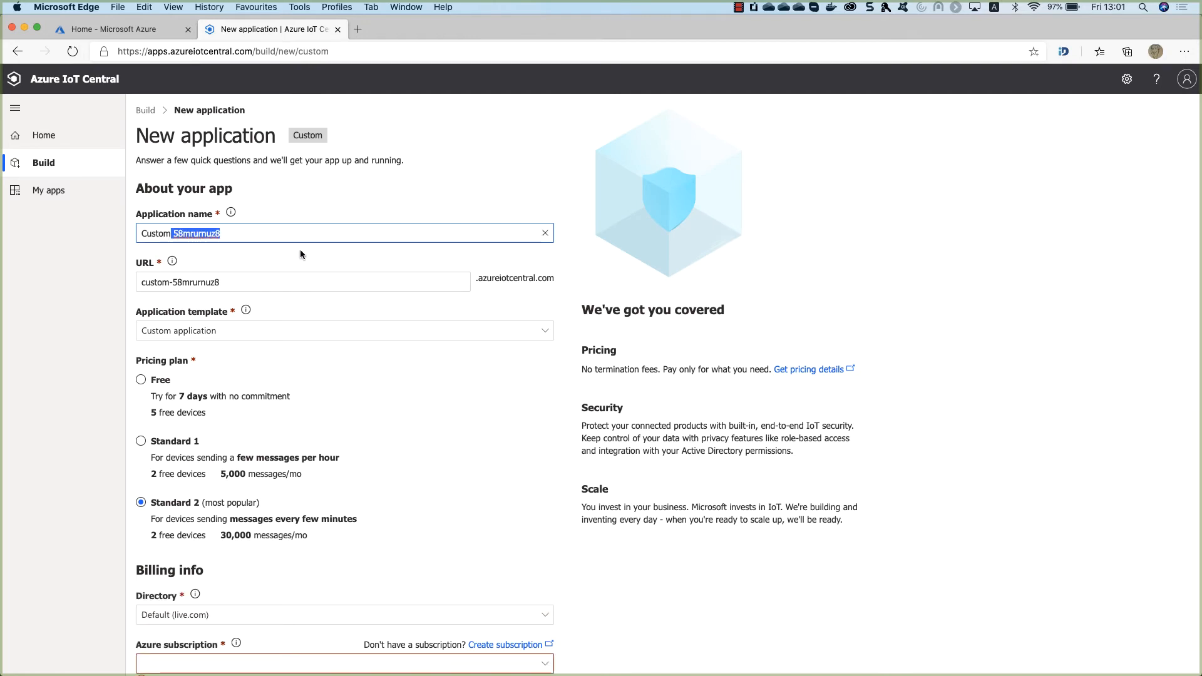
type("-")
key("BackSpace")
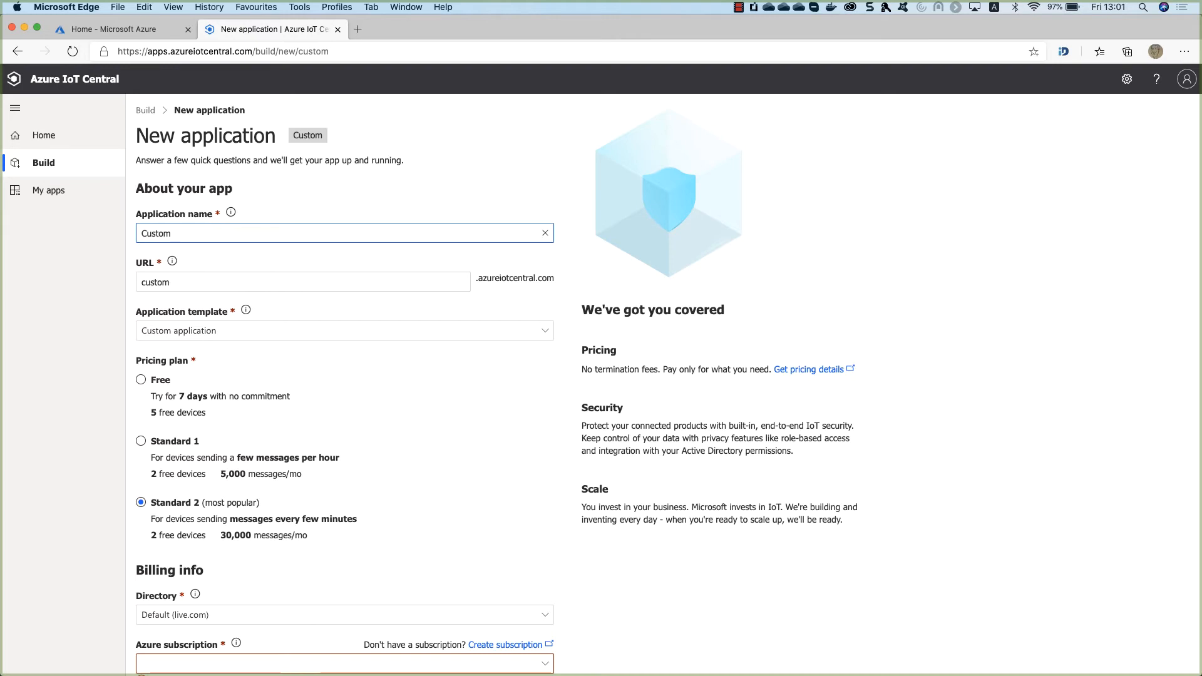
type("_edge_")
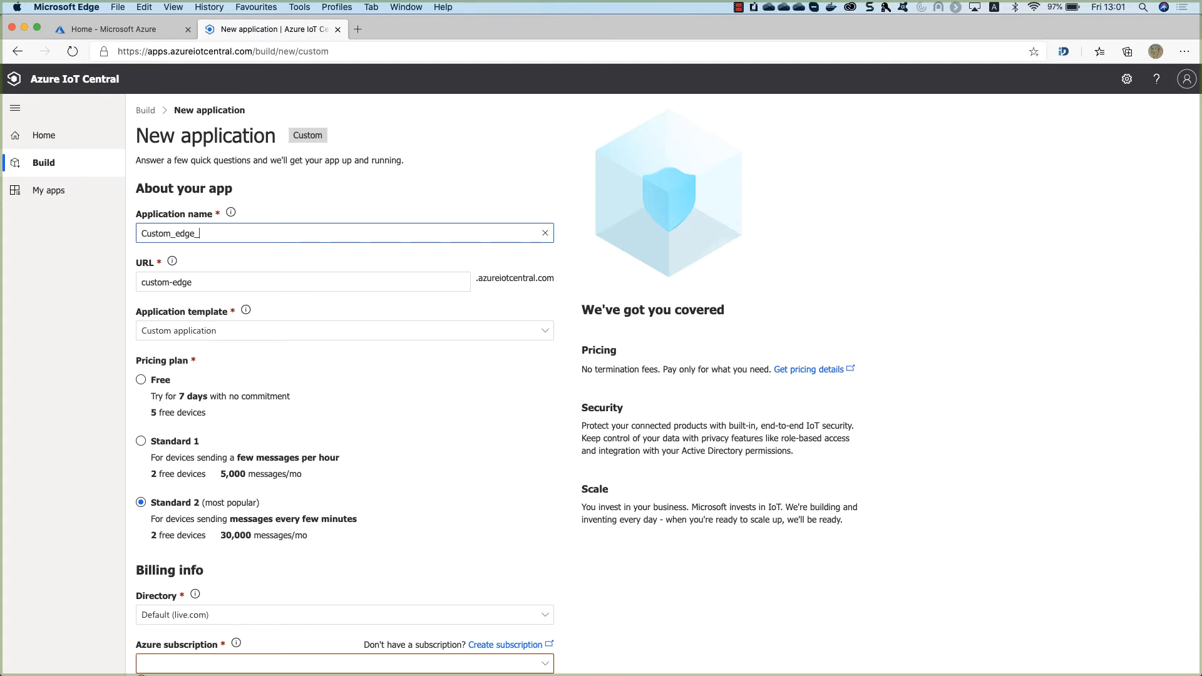
type("mss")
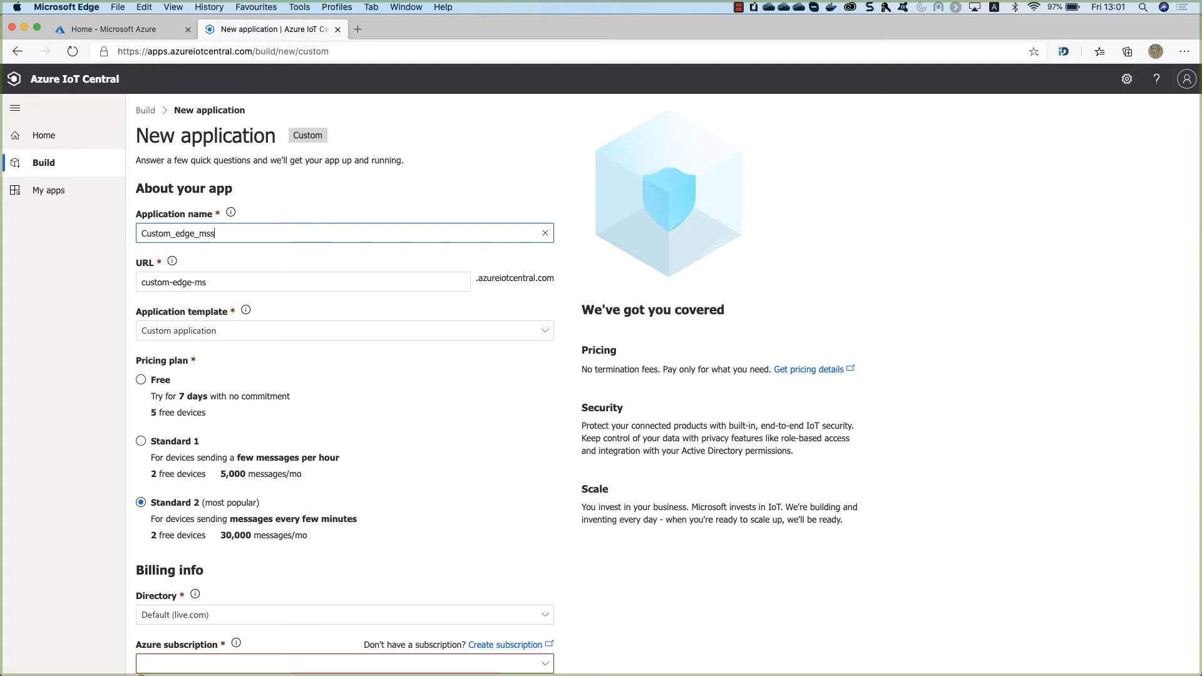
type("tage_device_app")
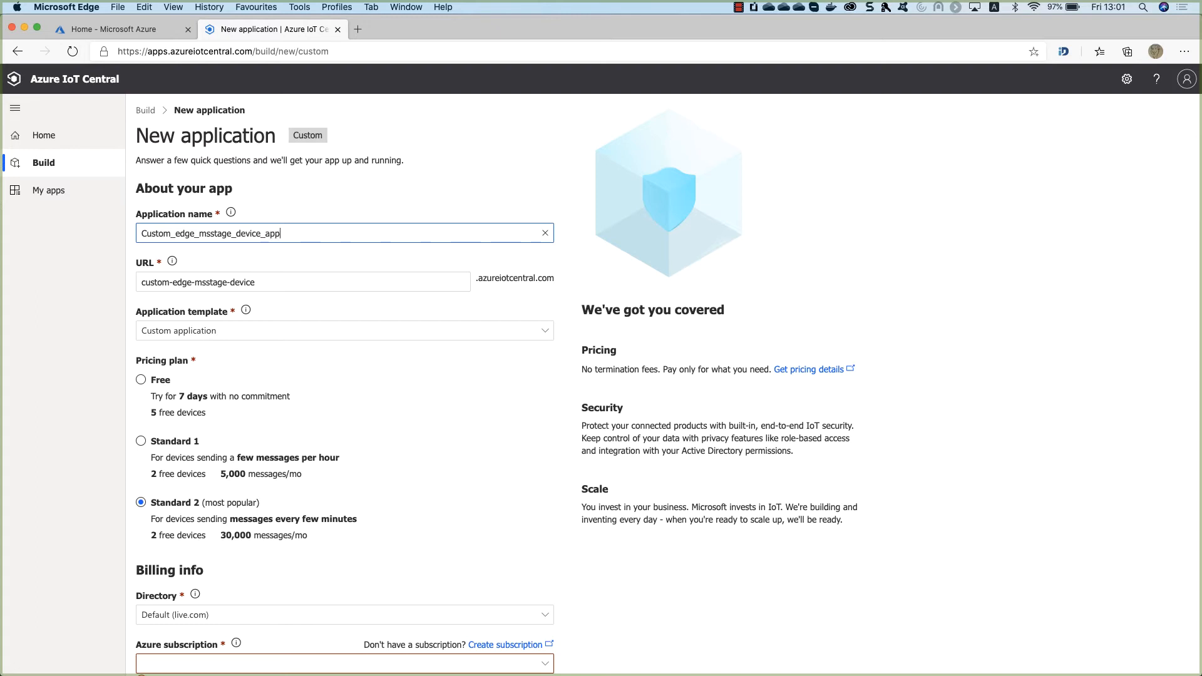
left_click(311, 279)
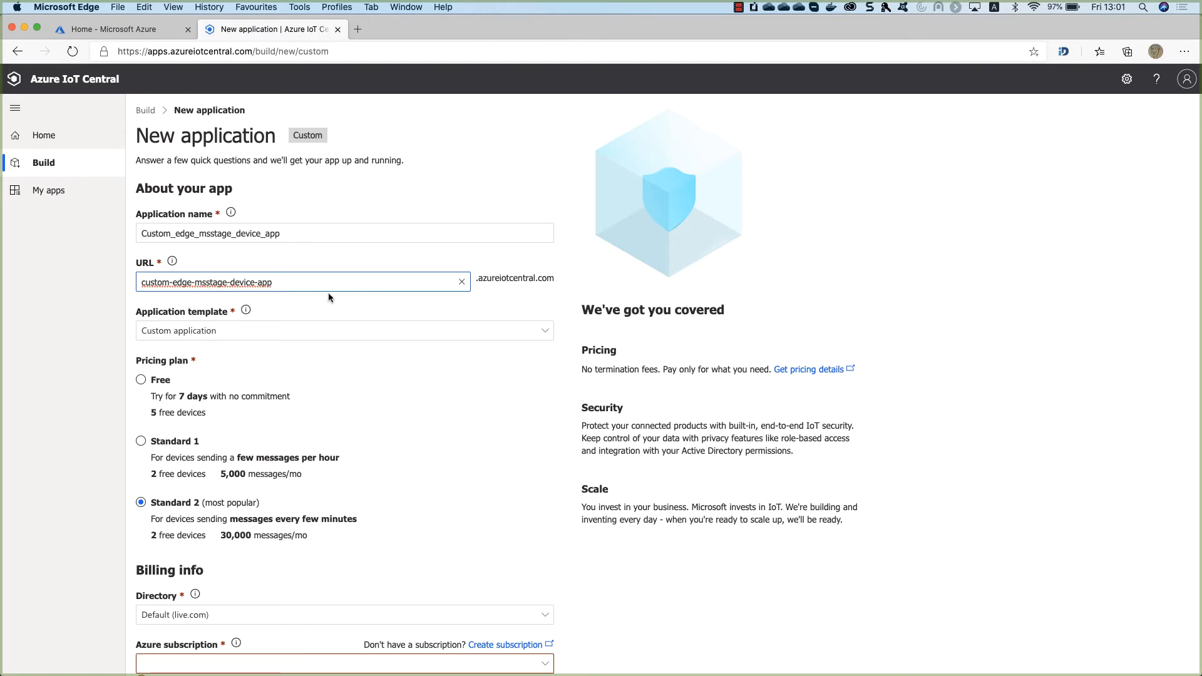
Keep the Standard 2 plan, choose the billing directory and location, and create the application.
left_click(200, 395)
scroll(199, 395, "down", 3)
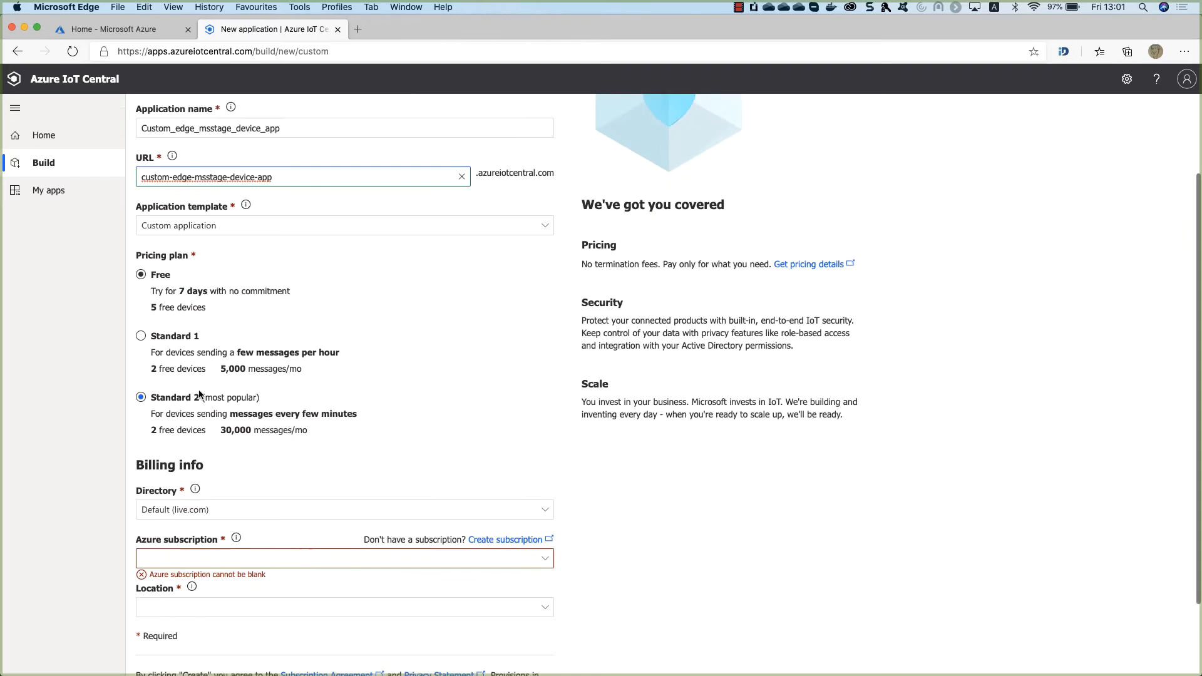
left_click(151, 380)
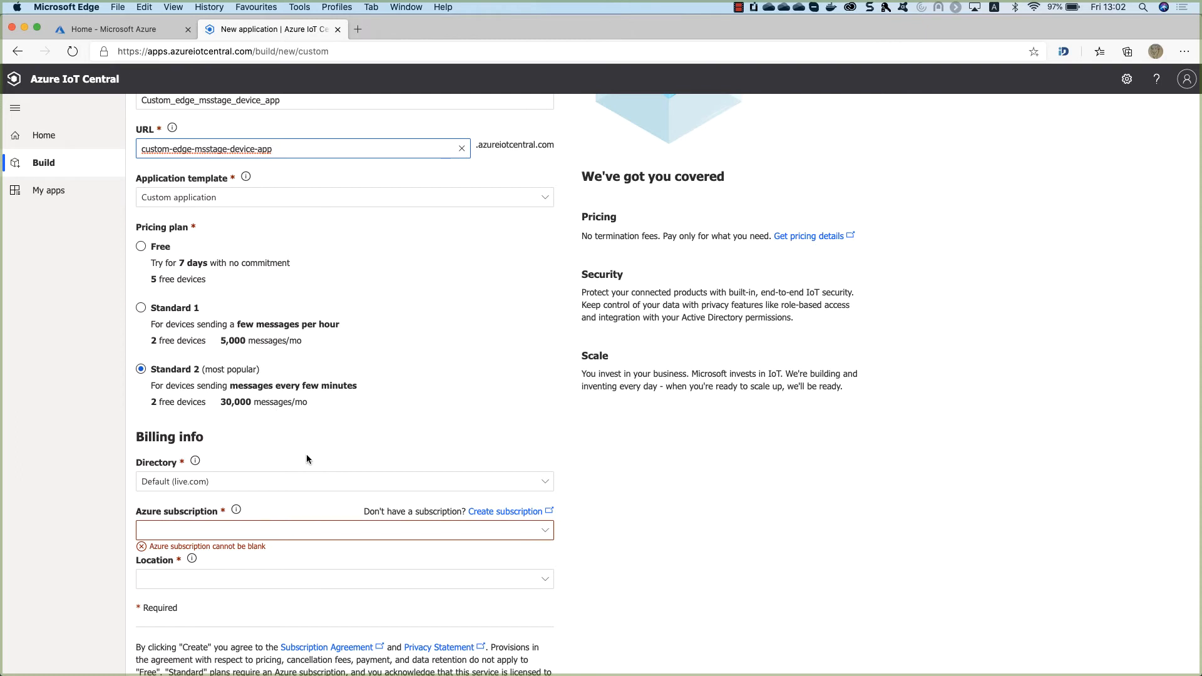
scroll(299, 434, "down", 2)
left_click(283, 417)
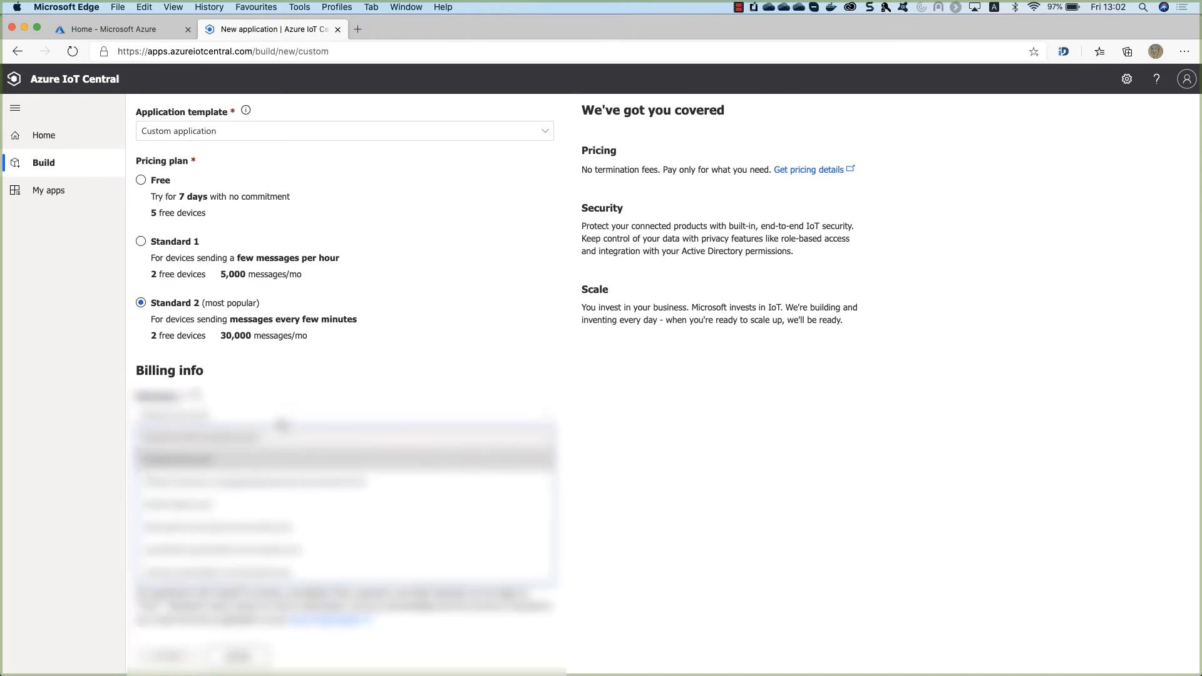
left_click(283, 486)
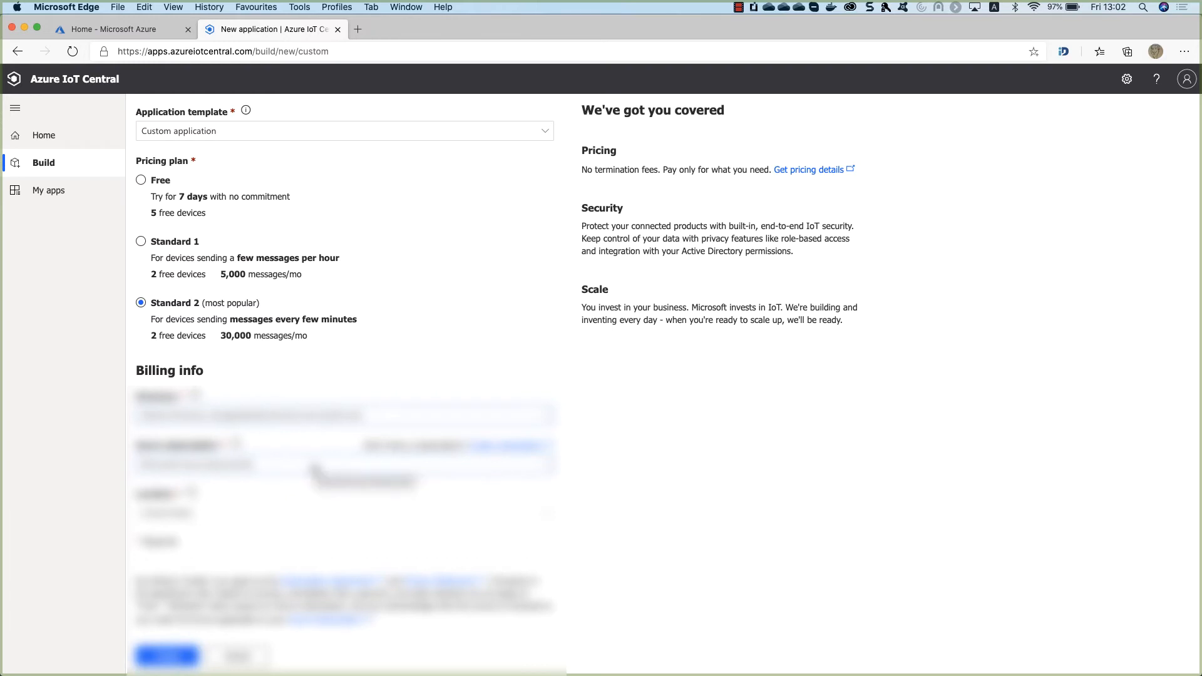
left_click(242, 515)
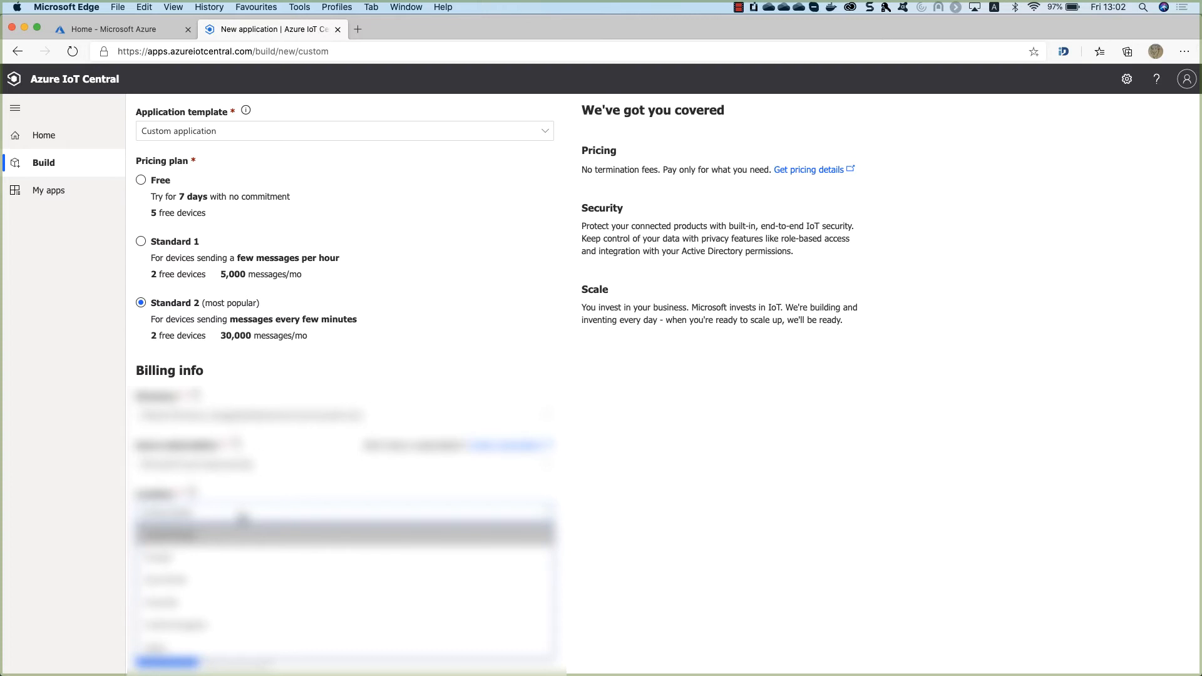
left_click(186, 558)
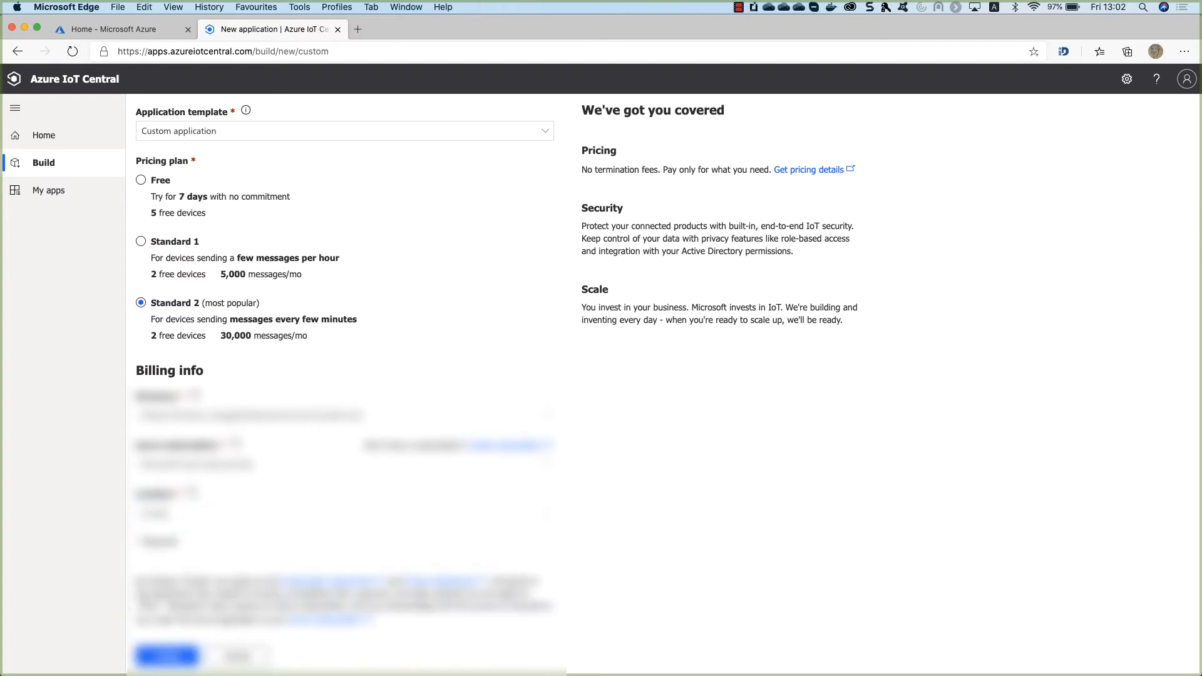
left_click(166, 655)
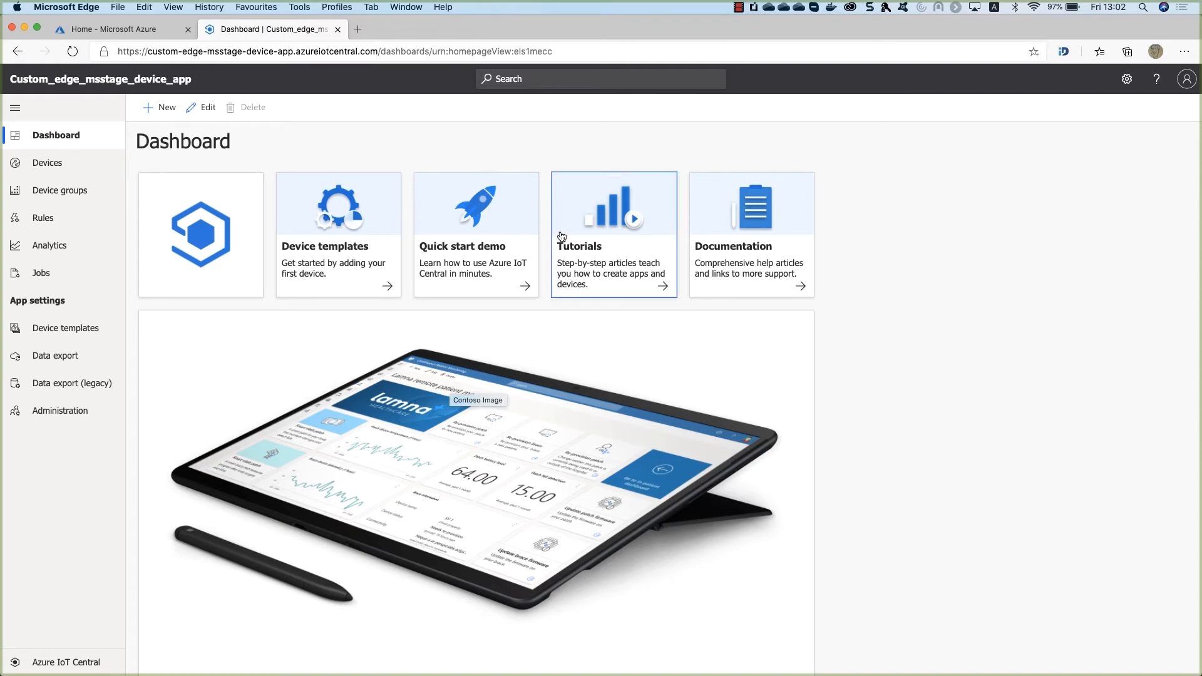
In the Azure portal, open Resource groups and refresh the list.
left_click(127, 29)
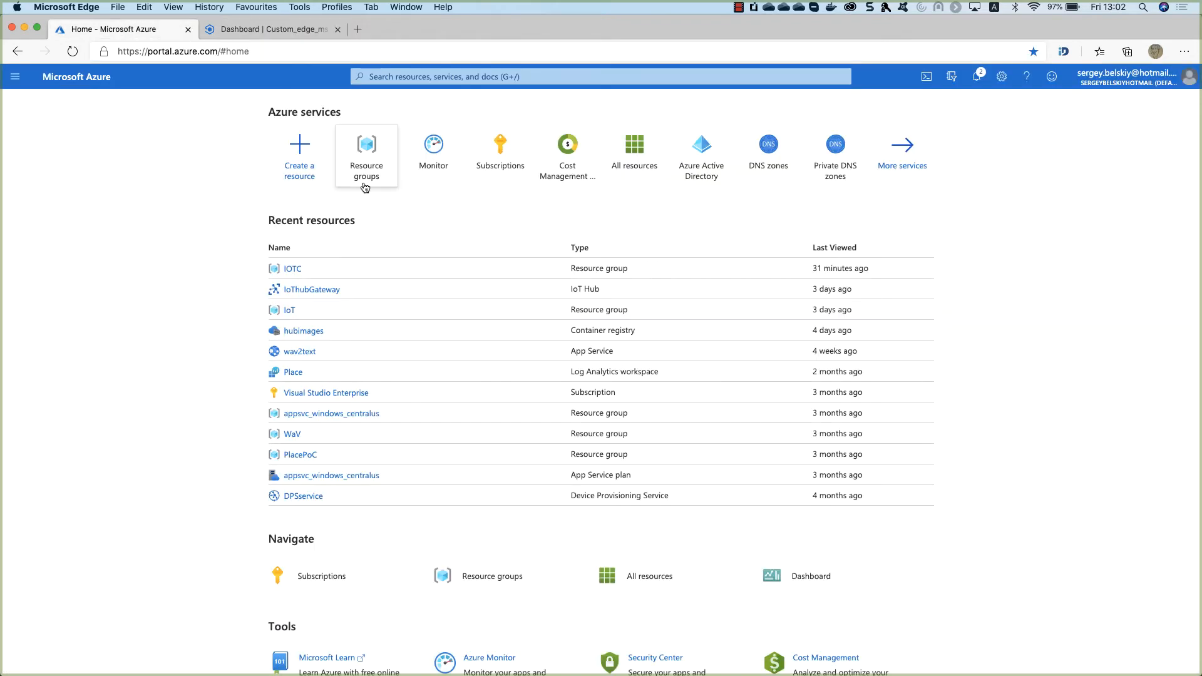
left_click(373, 160)
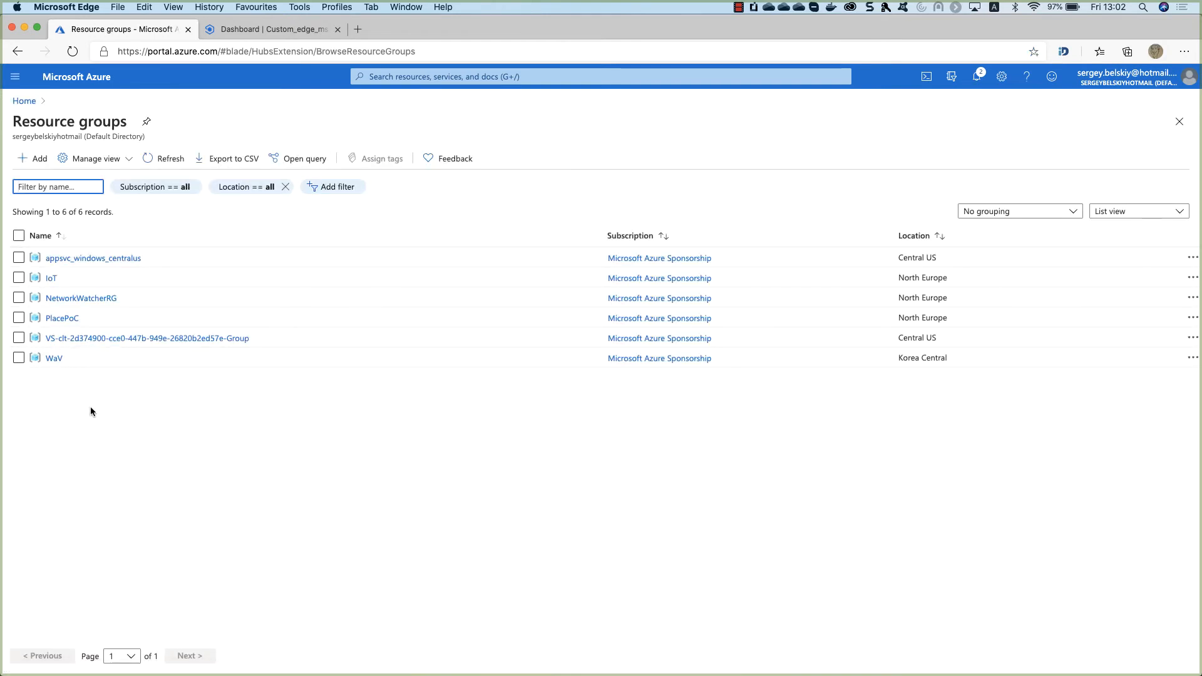
left_click(72, 52)
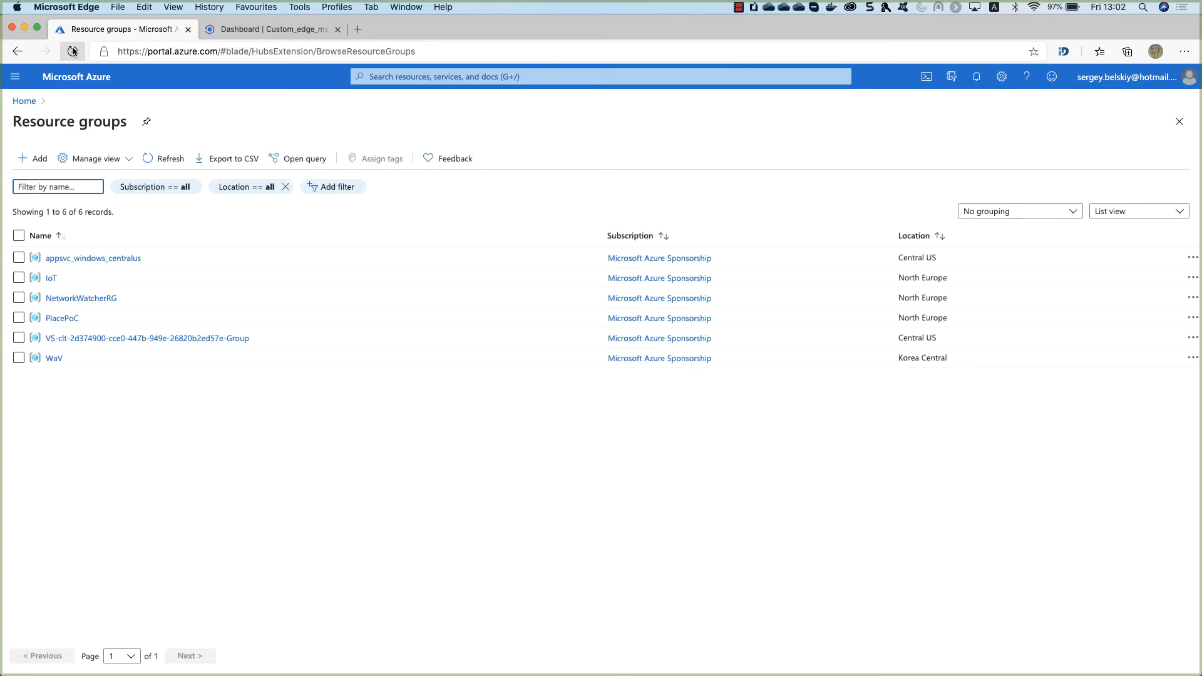
left_click(72, 53)
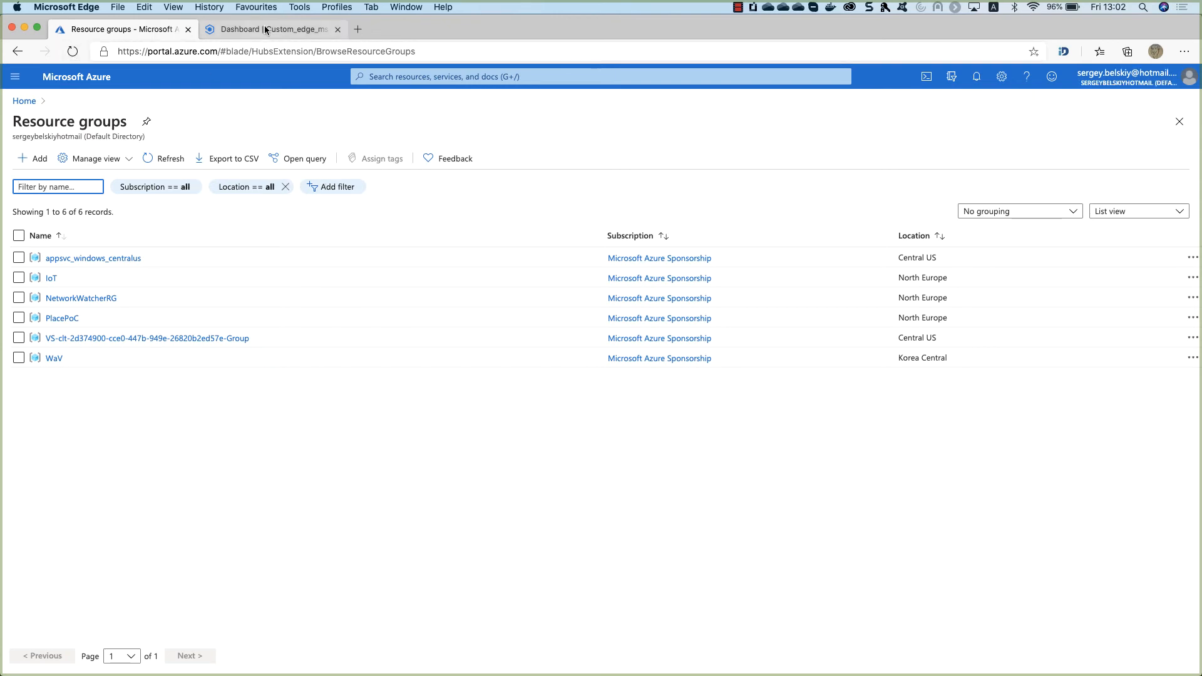
left_click(72, 52)
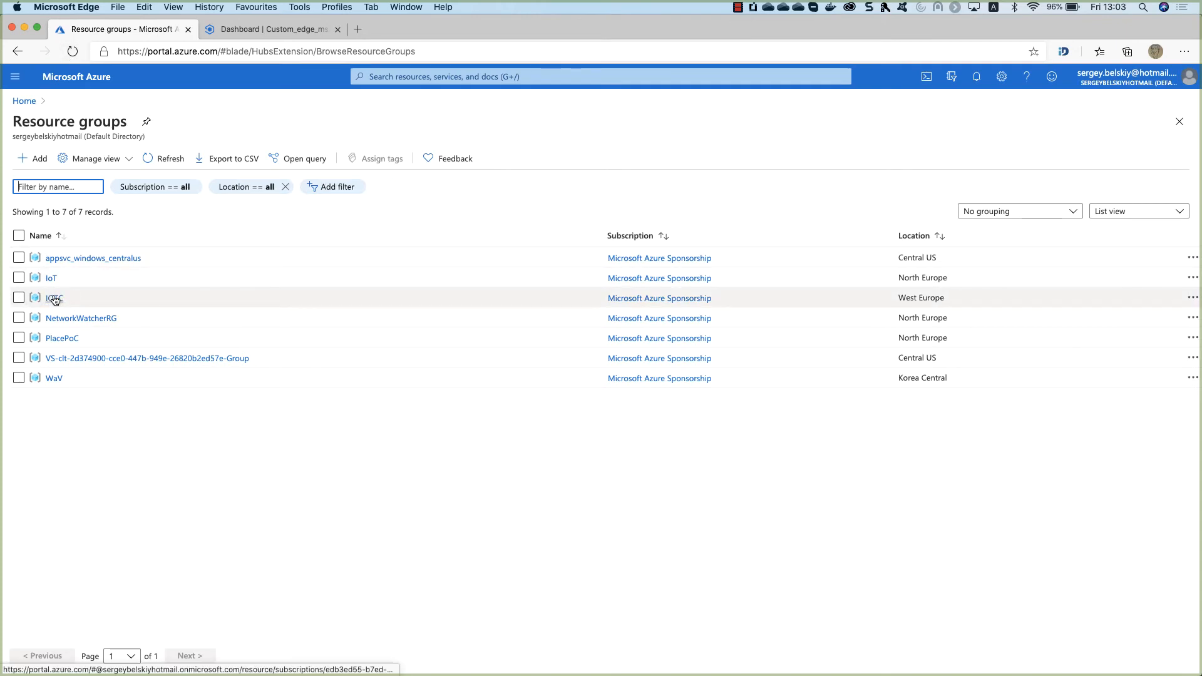
Refresh the IOTC resource group, dismiss the credit notifications, and return to IoT Central.
left_click(54, 299)
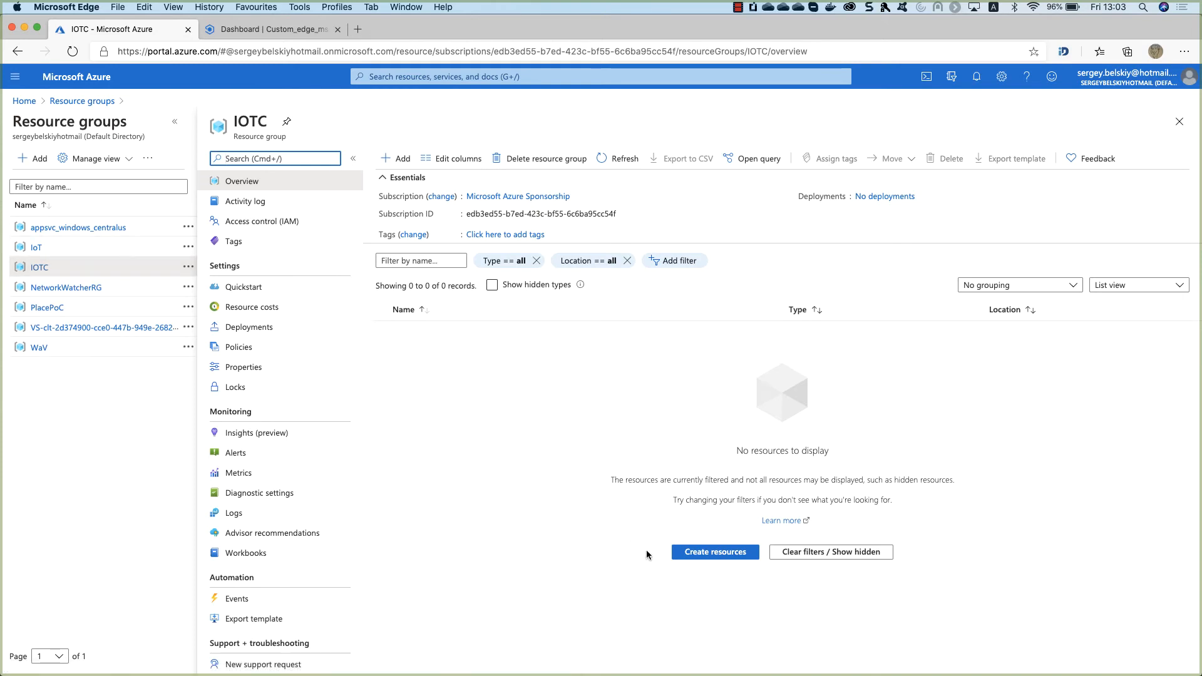
left_click(625, 160)
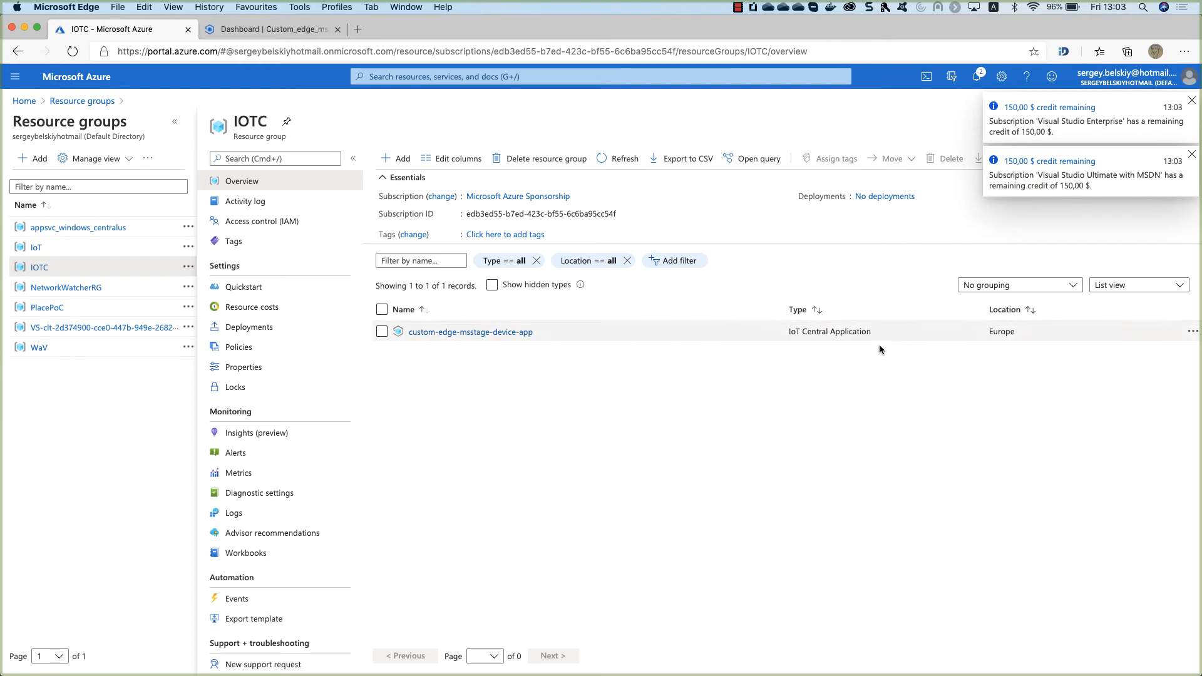
left_click(1192, 100)
left_click(1191, 100)
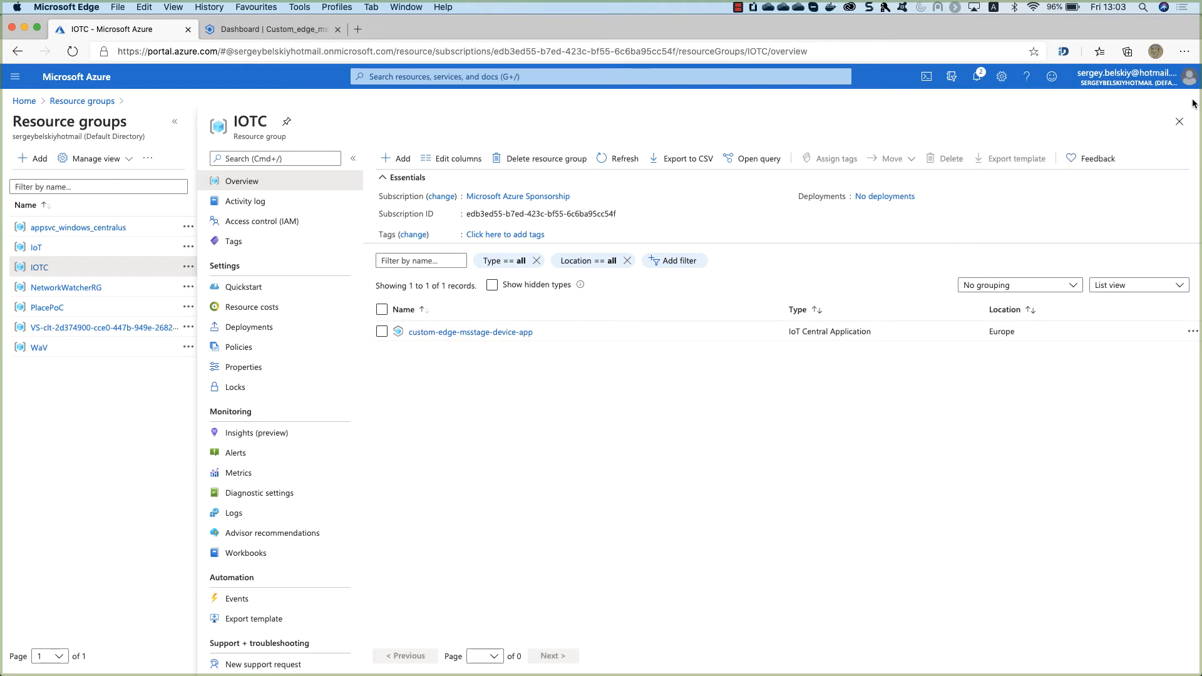
left_click(267, 29)
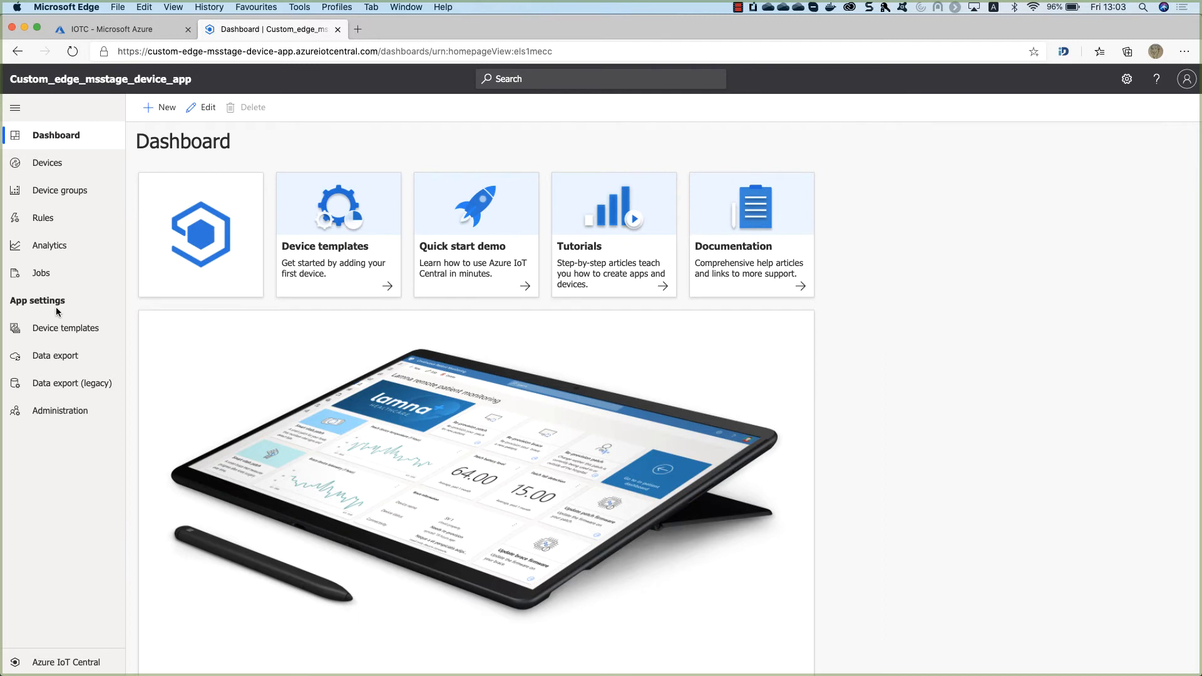
Go to Device templates and begin a new template.
left_click(63, 328)
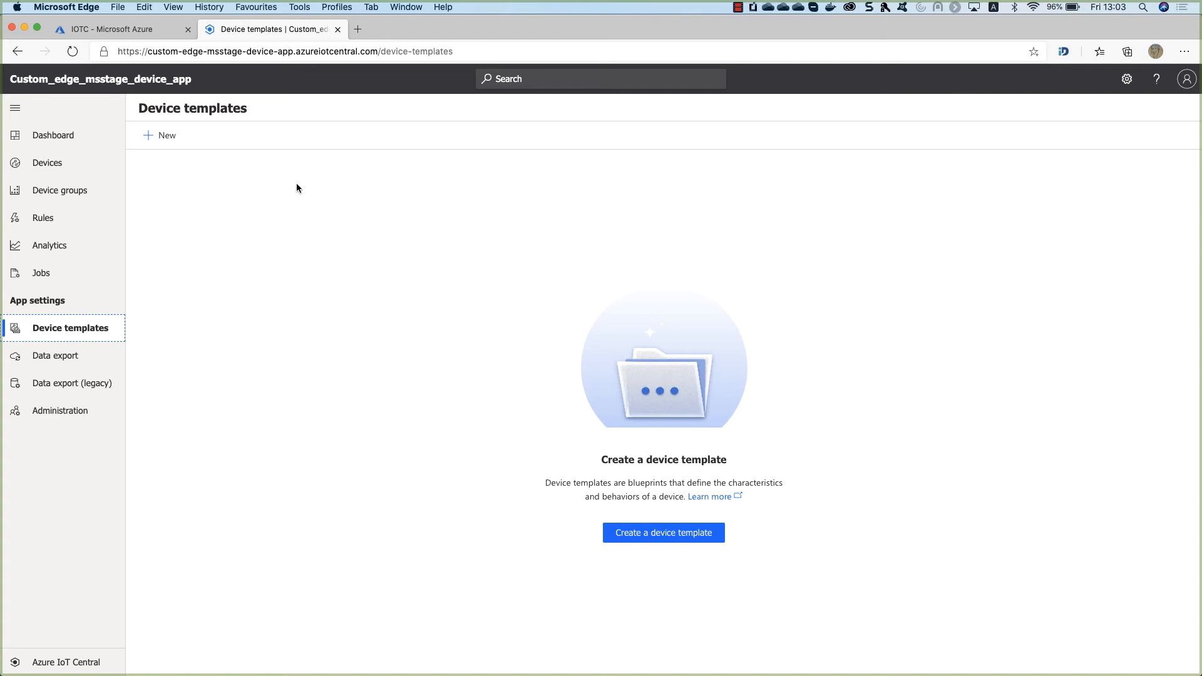
left_click(166, 134)
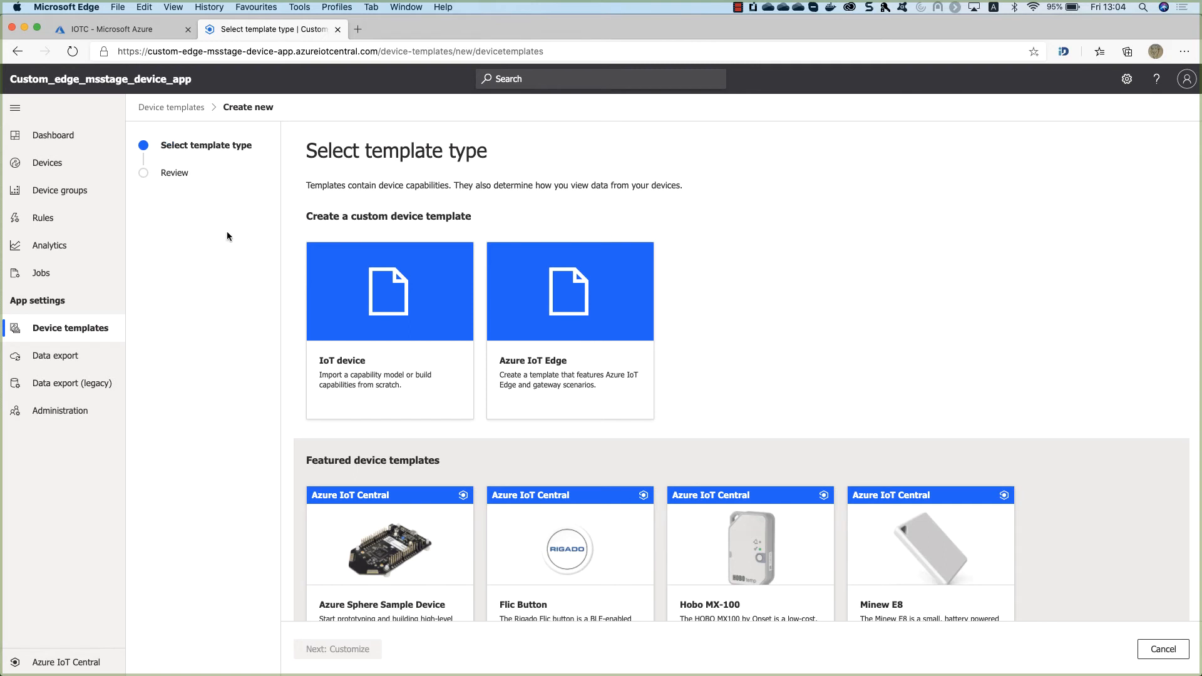
Choose the Azure IoT Edge template type and name it Environmental Sensor Edge Device.
left_click(545, 371)
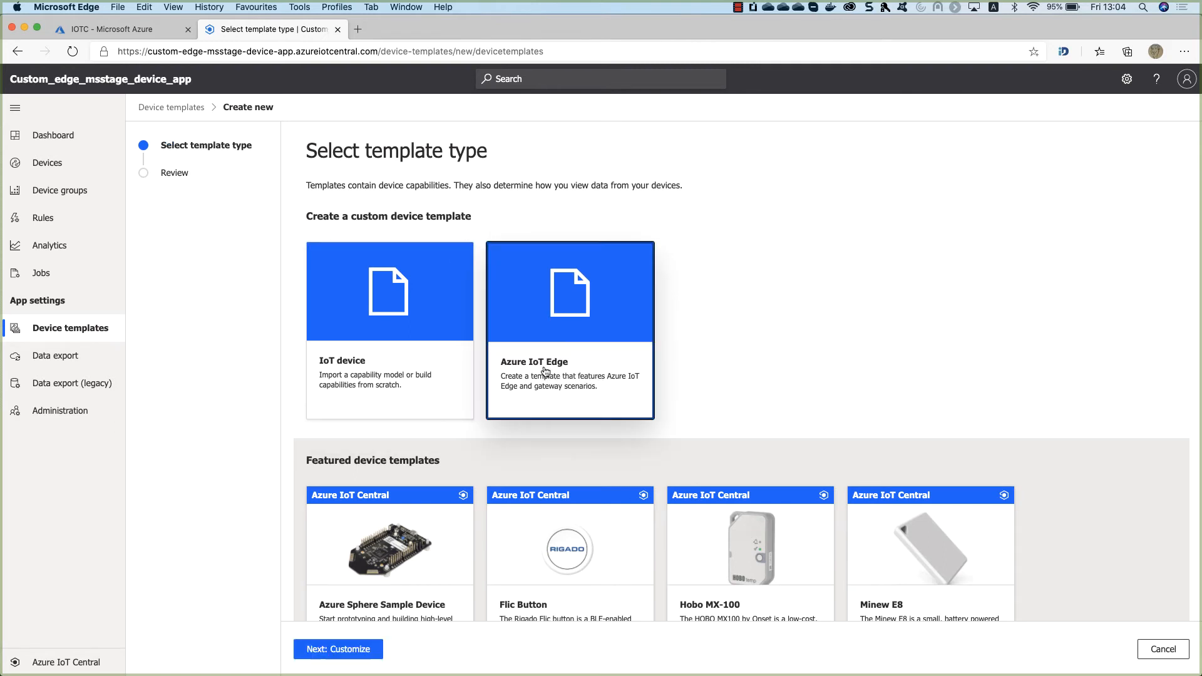
left_click(339, 649)
left_click(444, 211)
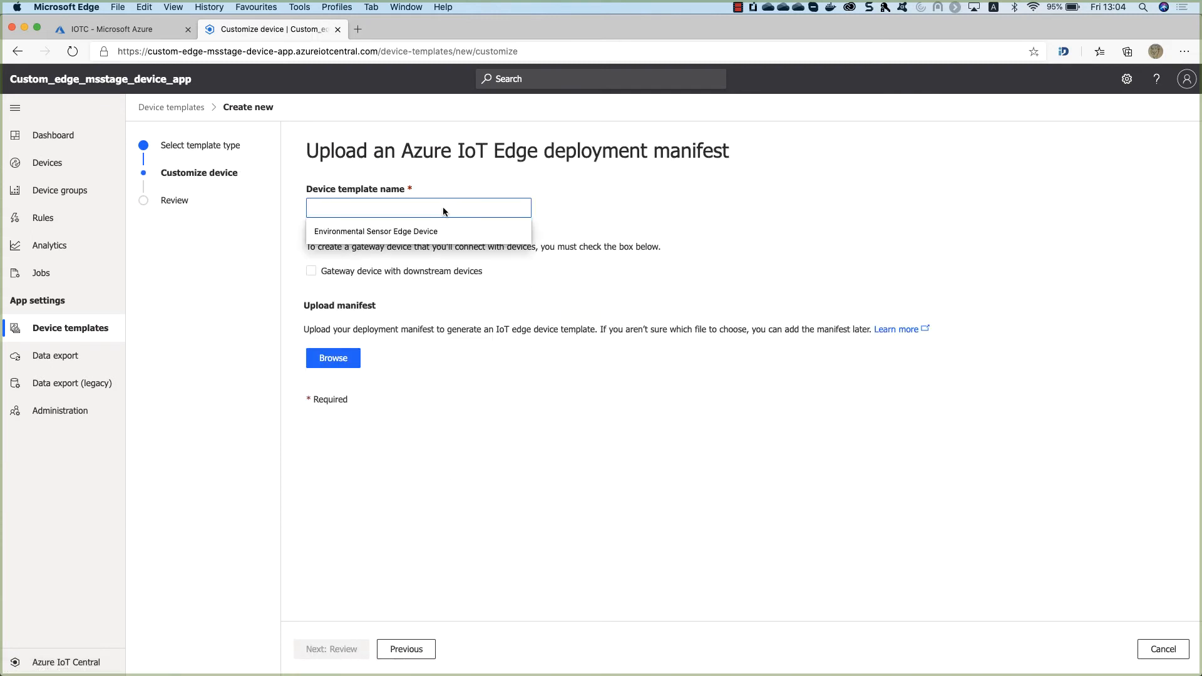
left_click(430, 232)
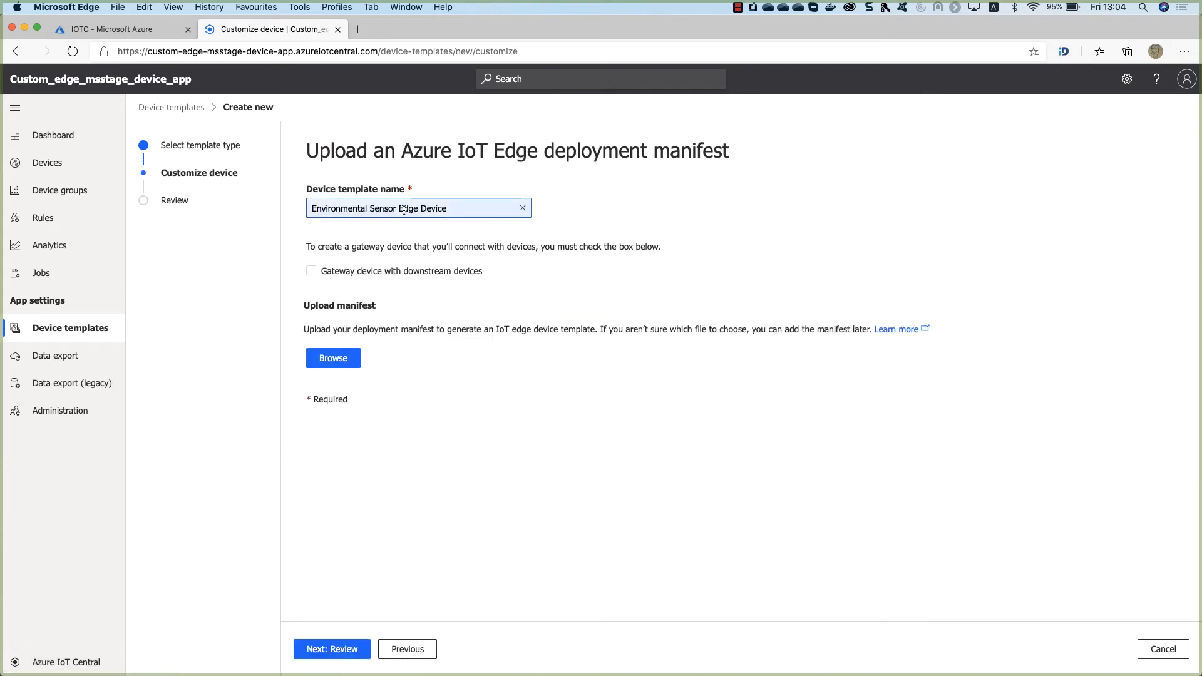
left_click(564, 313)
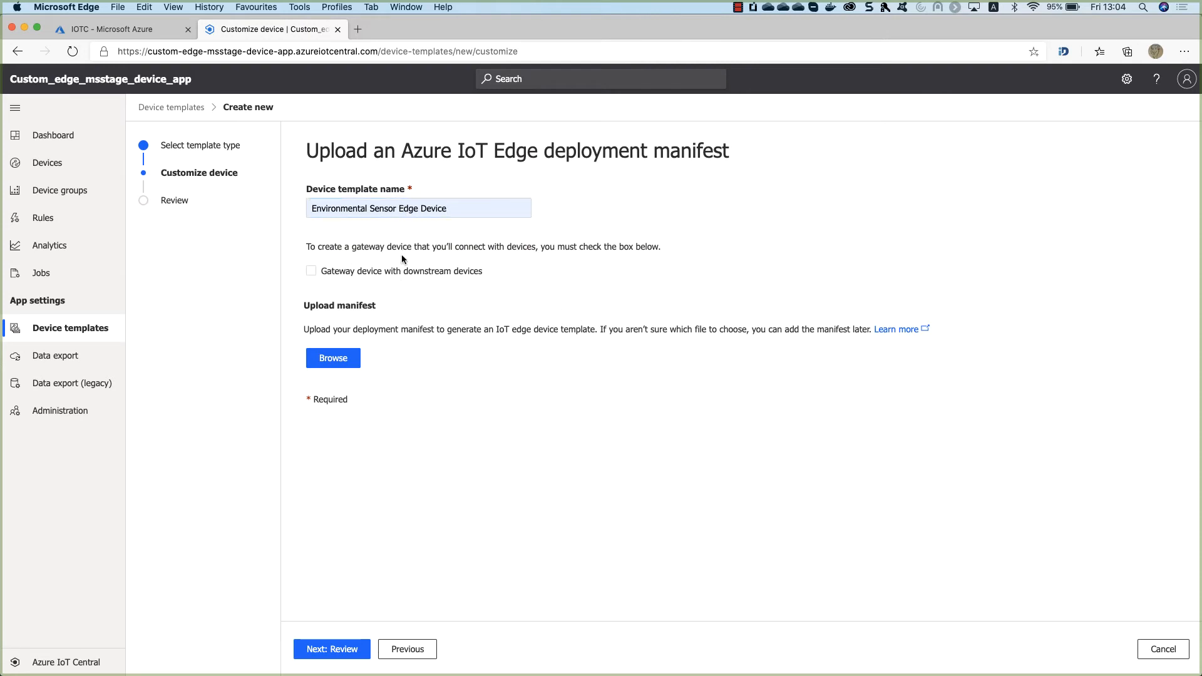
Toggle the gateway device option and cancel the manifest file chooser.
left_click(319, 269)
left_click(319, 275)
left_click(331, 275)
left_click(338, 366)
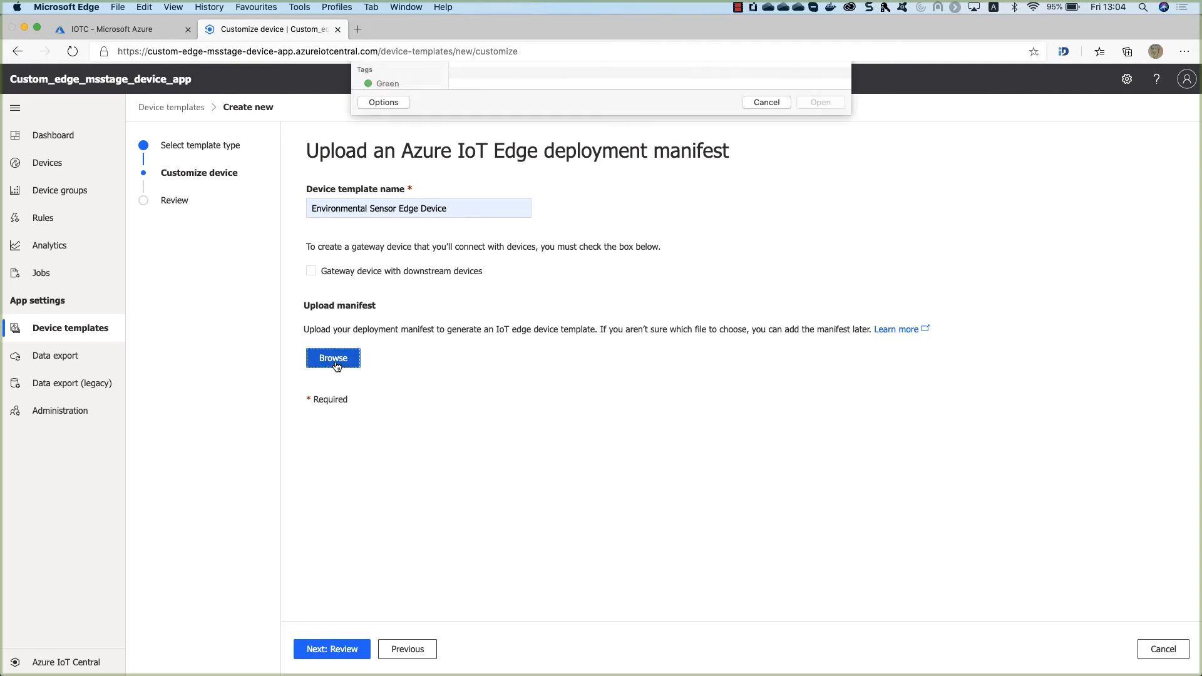
left_click(764, 333)
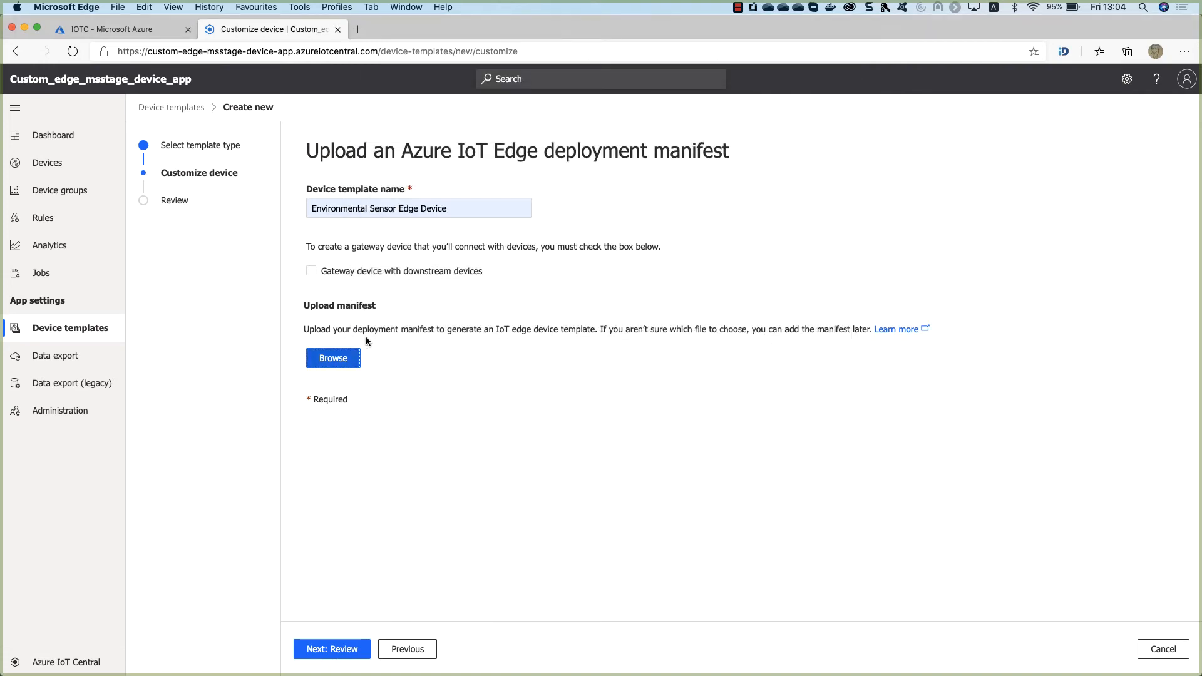
key("ctrl+Up")
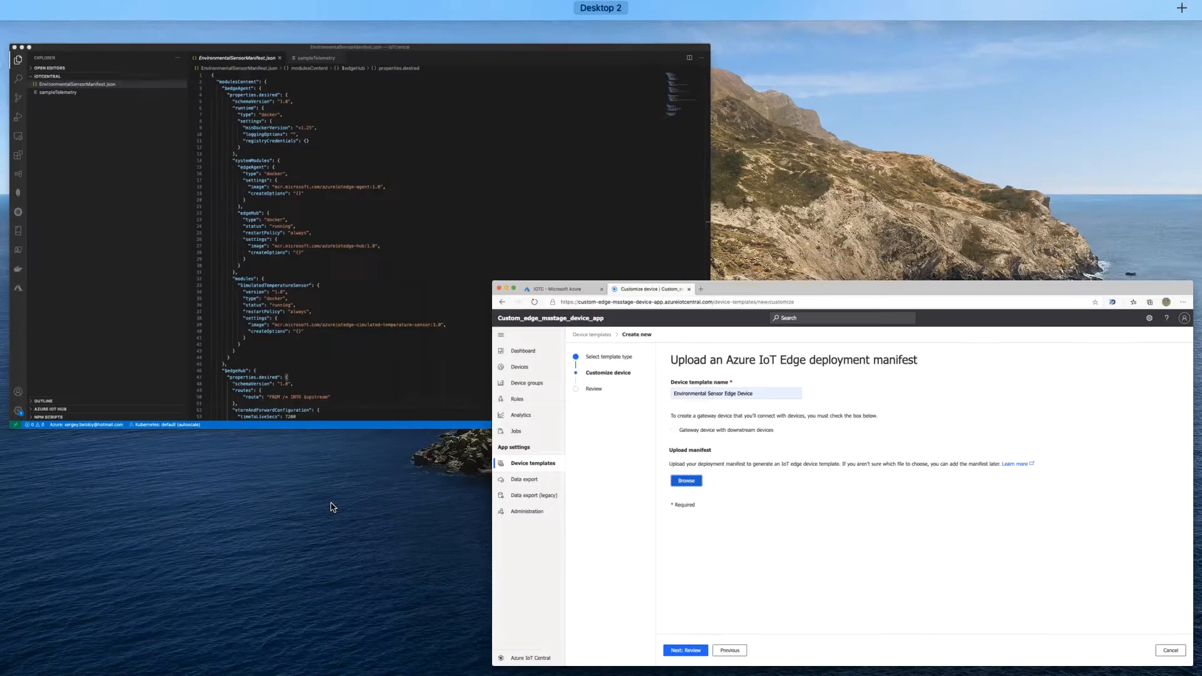
Highlight the edgeHub block, SimulatedTemperatureSensor module and FROM /* INTO $upstream route in the manifest.
left_click(397, 309)
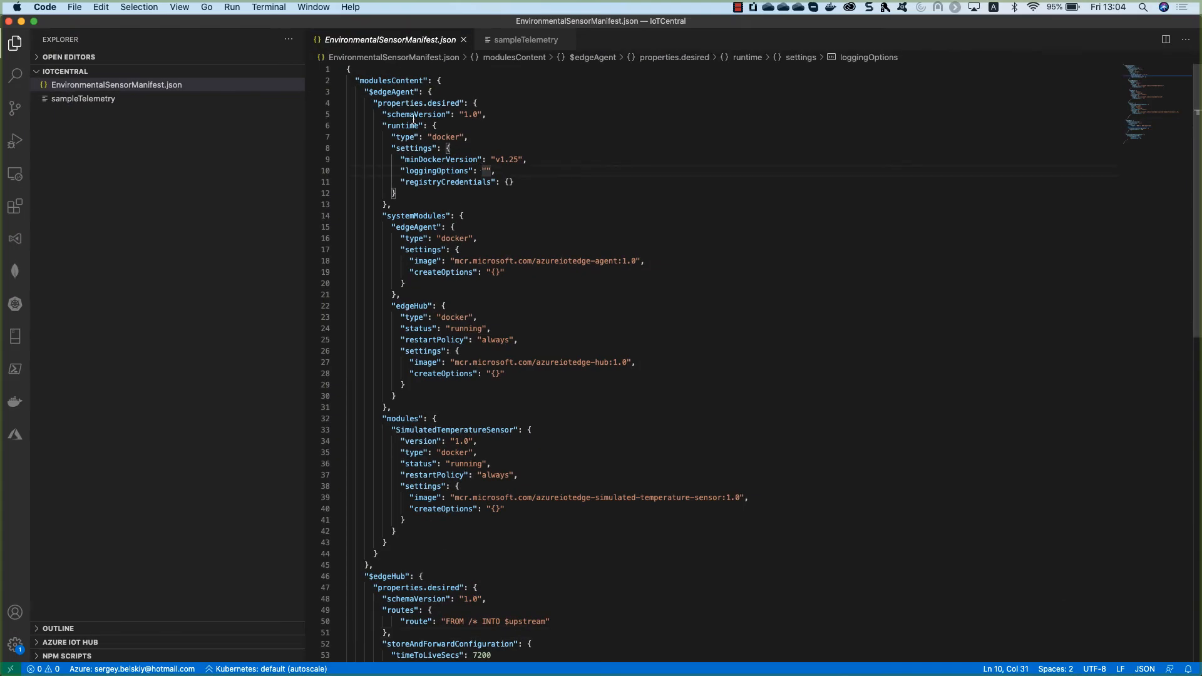
scroll(414, 120, "down", 1)
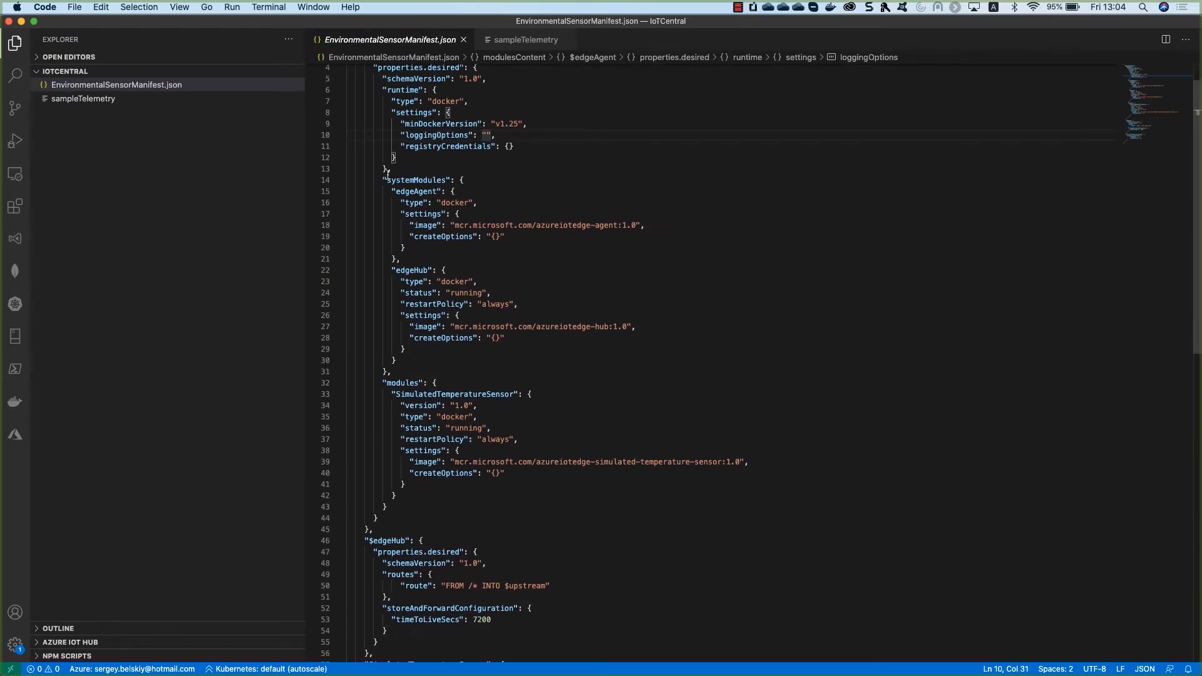
left_click_drag(384, 180, 405, 349)
scroll(491, 353, "down", 5)
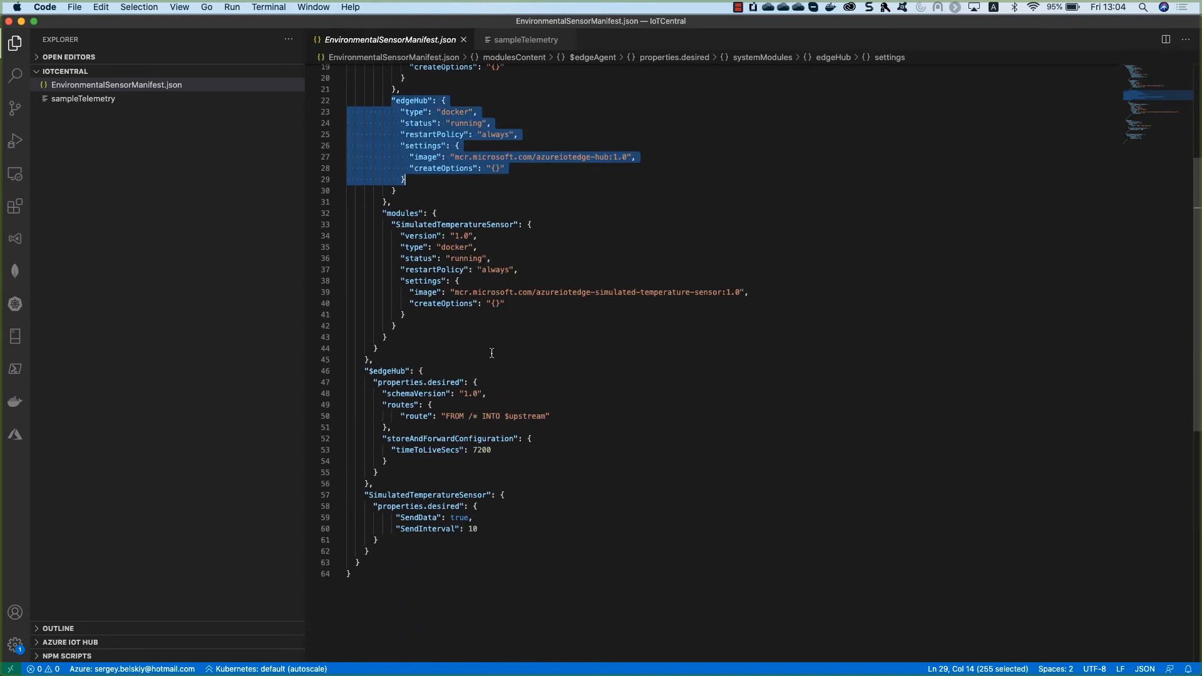
left_click_drag(392, 223, 540, 302)
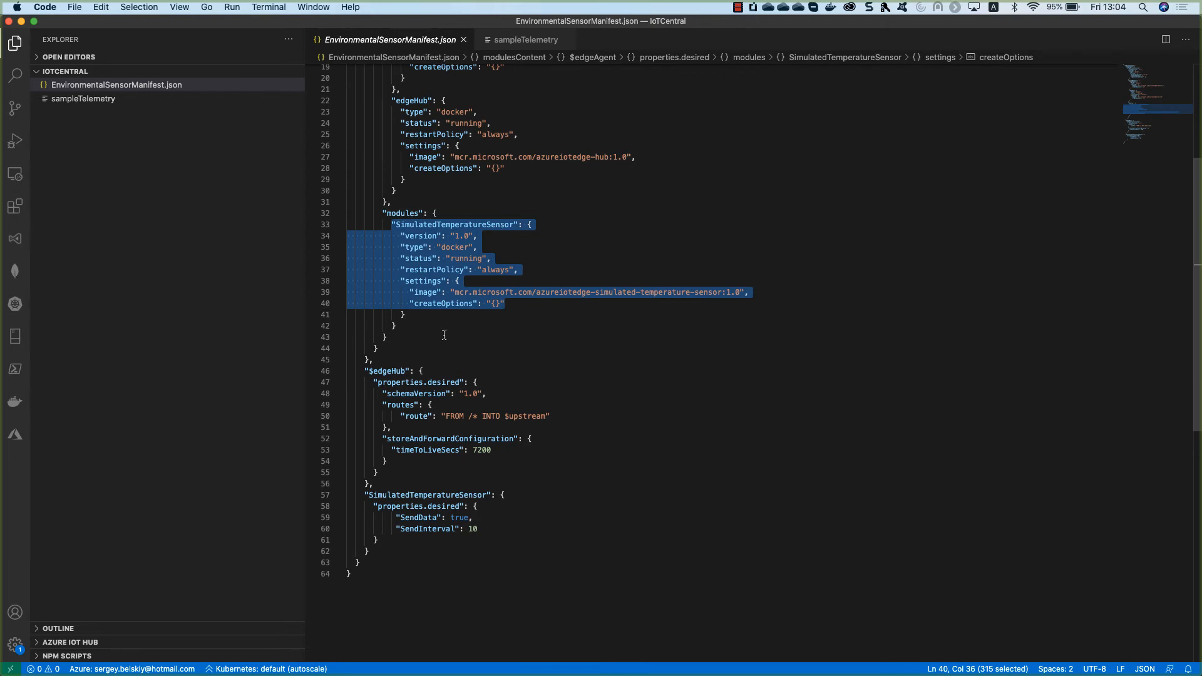
scroll(444, 335, "down", 2)
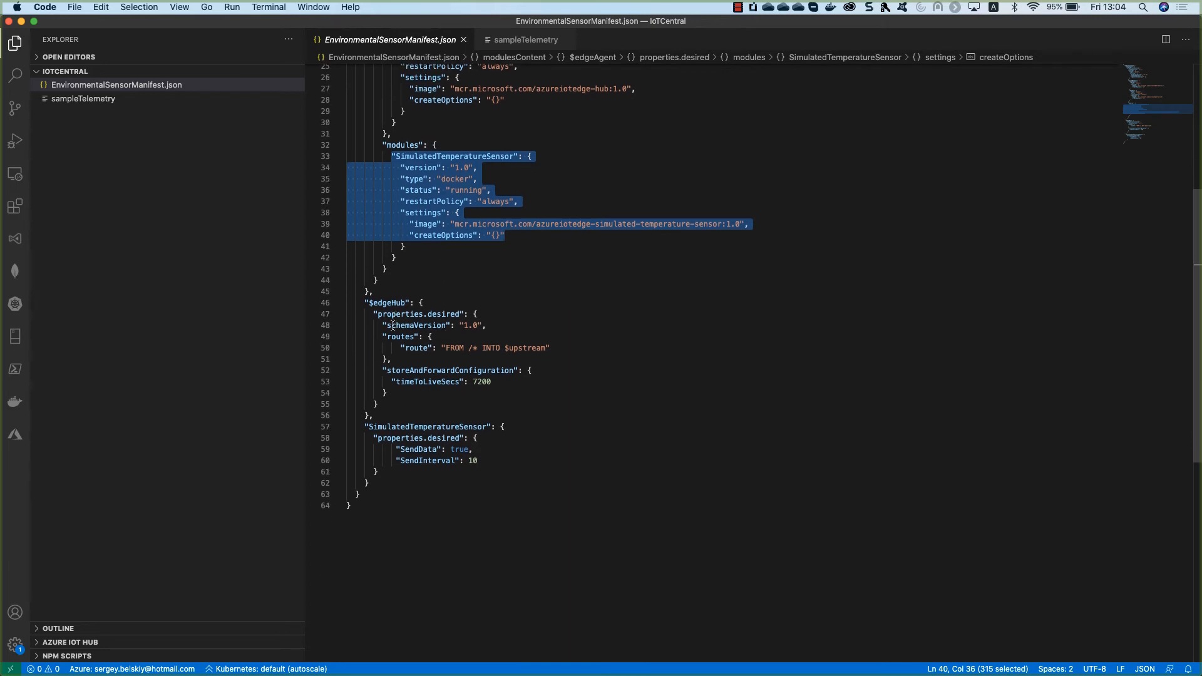
left_click_drag(392, 347, 564, 349)
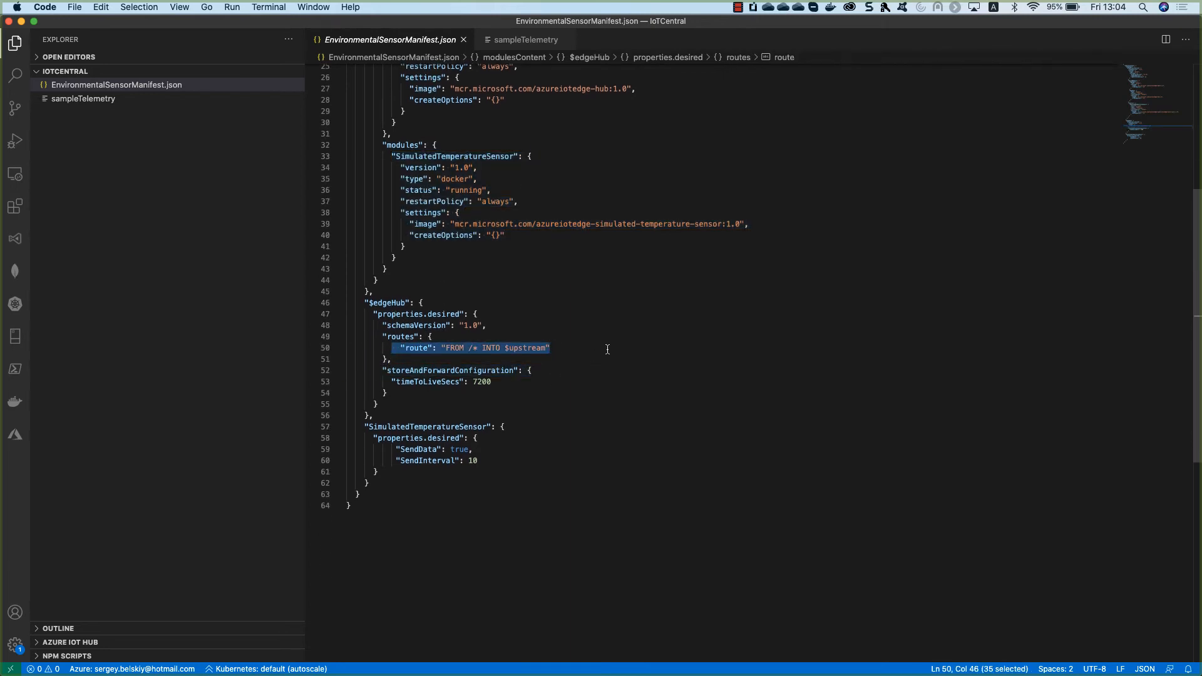
left_click(608, 349)
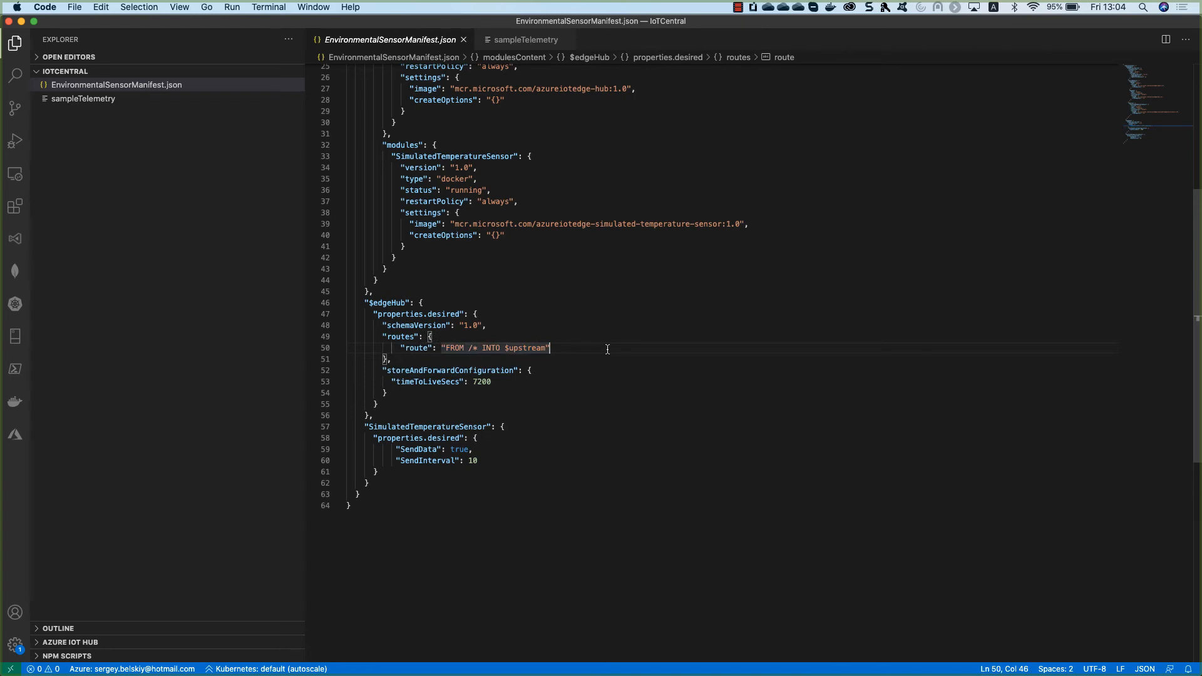
left_click(435, 343)
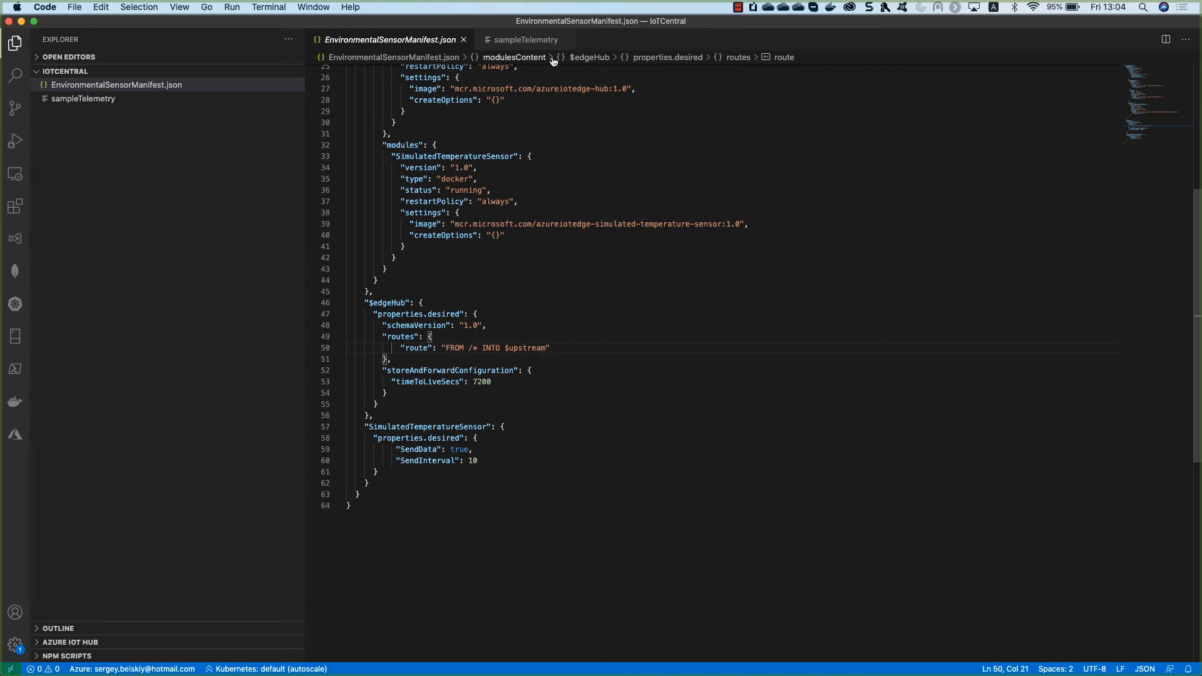
Upload EnvironmentalSensorManifest.json to the edge template, review it and create the template.
key("ctrl+Up")
left_click(490, 370)
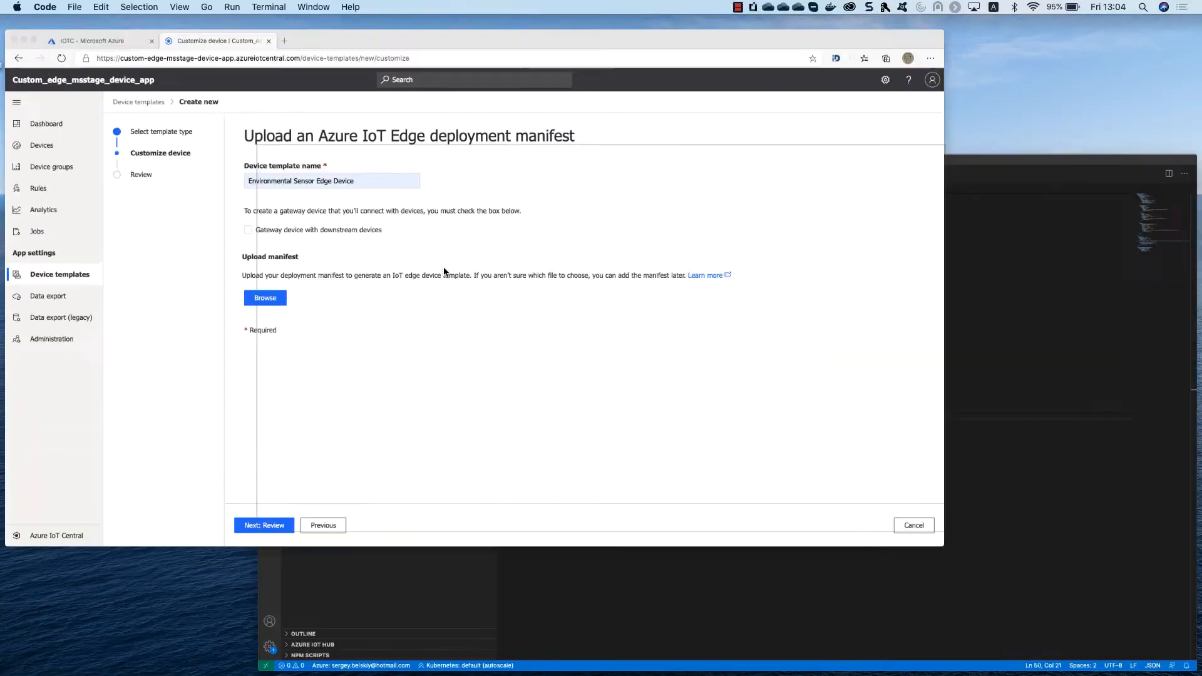
left_click(342, 356)
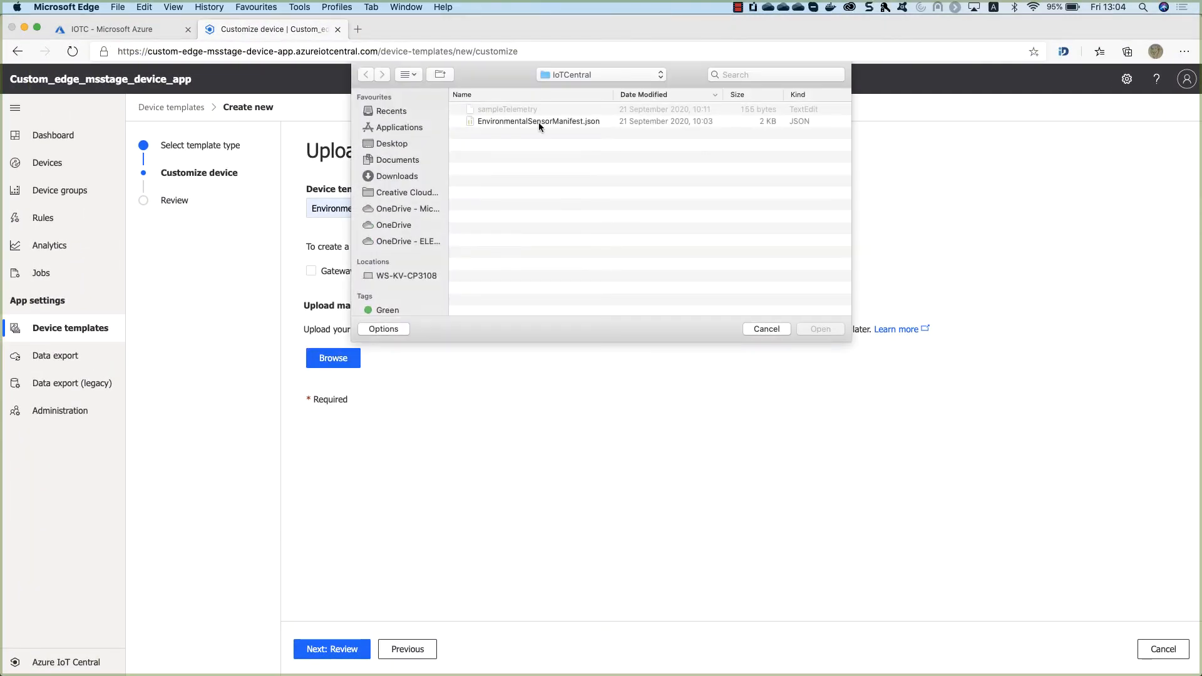
left_click(538, 122)
left_click(823, 329)
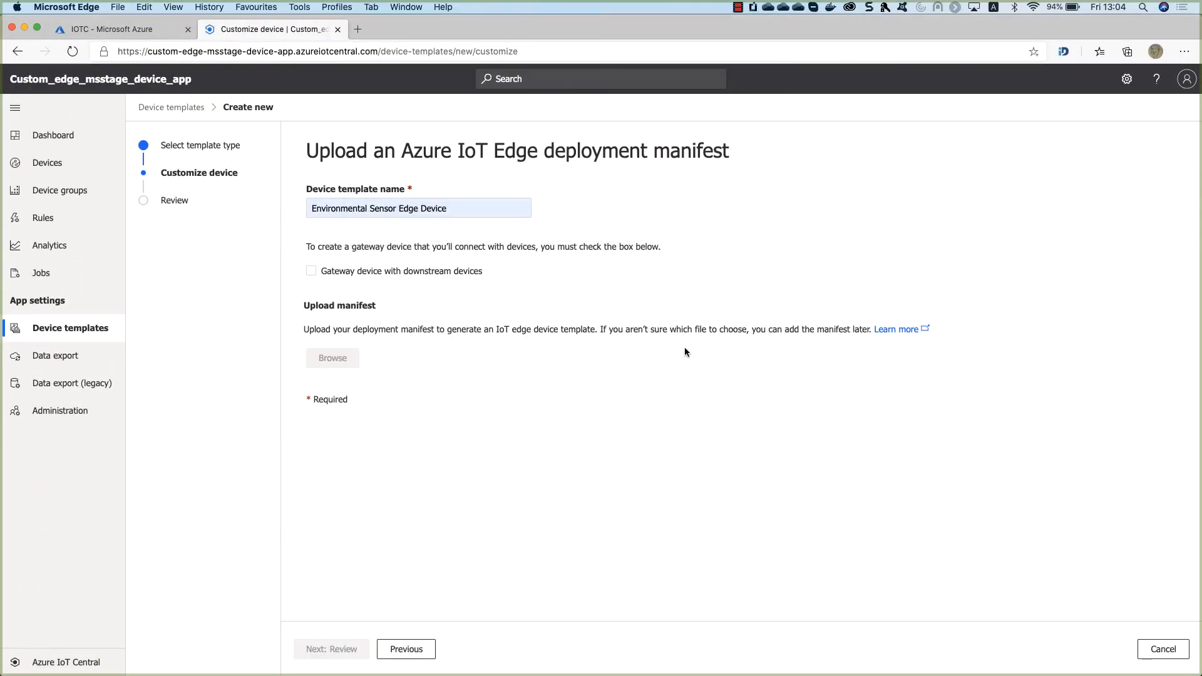
left_click(320, 652)
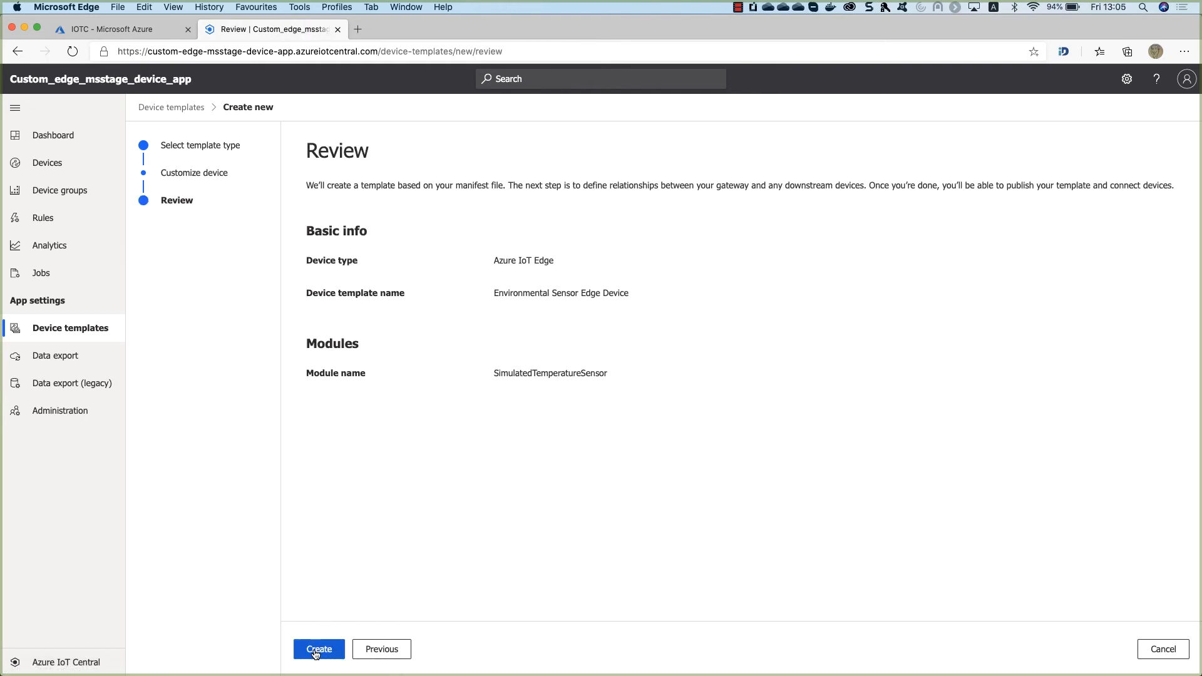
left_click(319, 649)
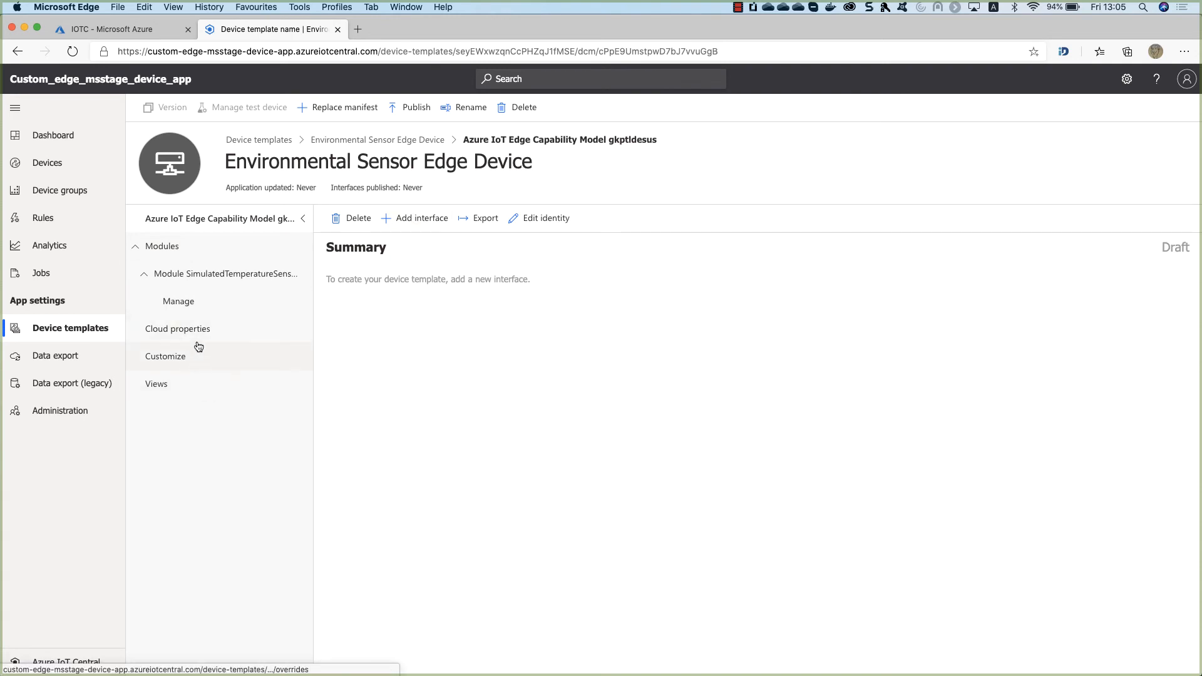
Open the SimulatedTemperatureSensor module's capabilities showing SendData and SendInterval.
left_click(200, 300)
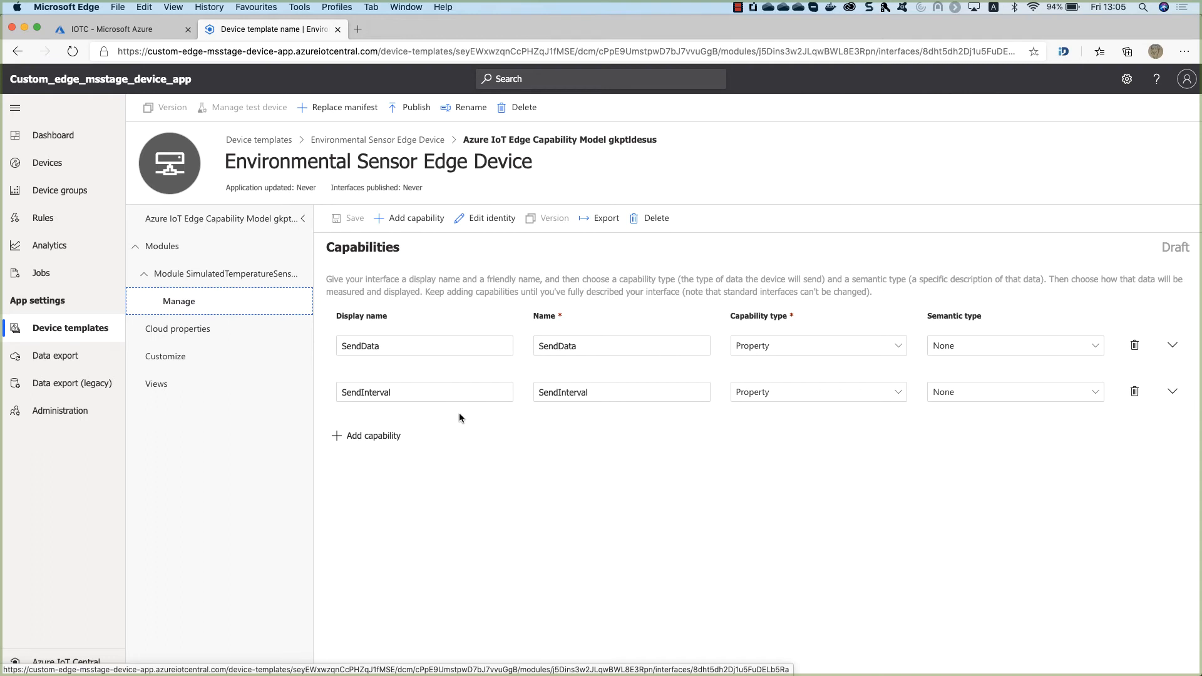
left_click(457, 509)
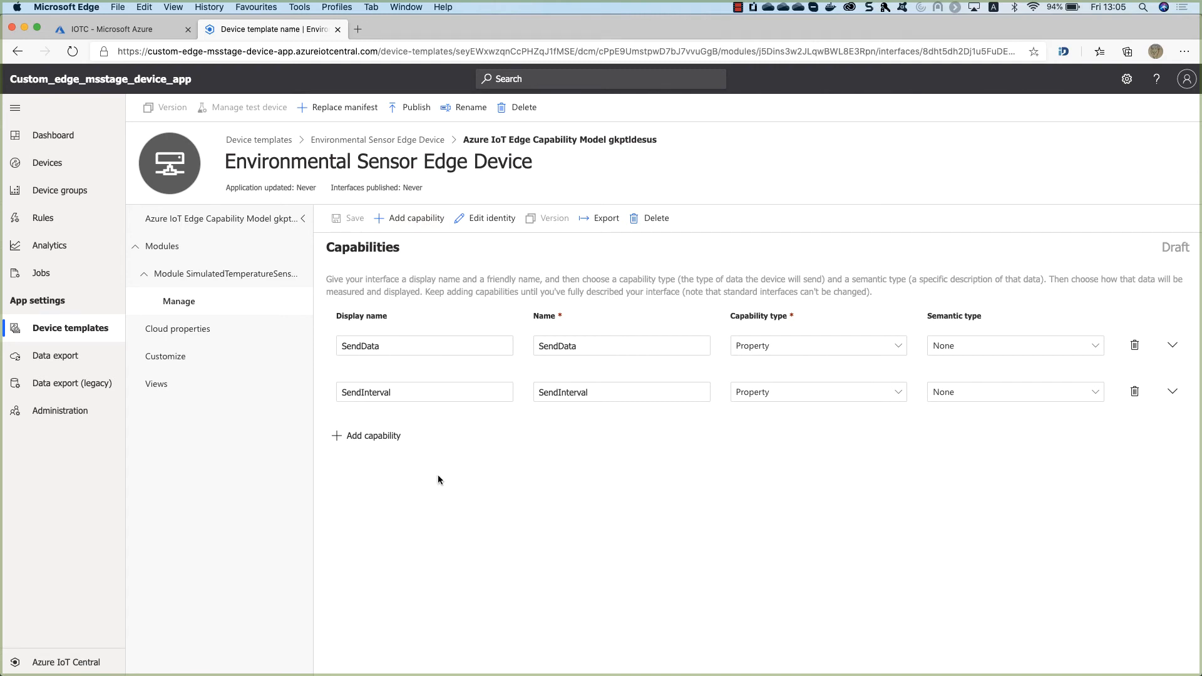
key("ctrl+Up")
Review the machine, ambient and timeCreated fields in the sampleTelemetry file in VS Code.
left_click(448, 255)
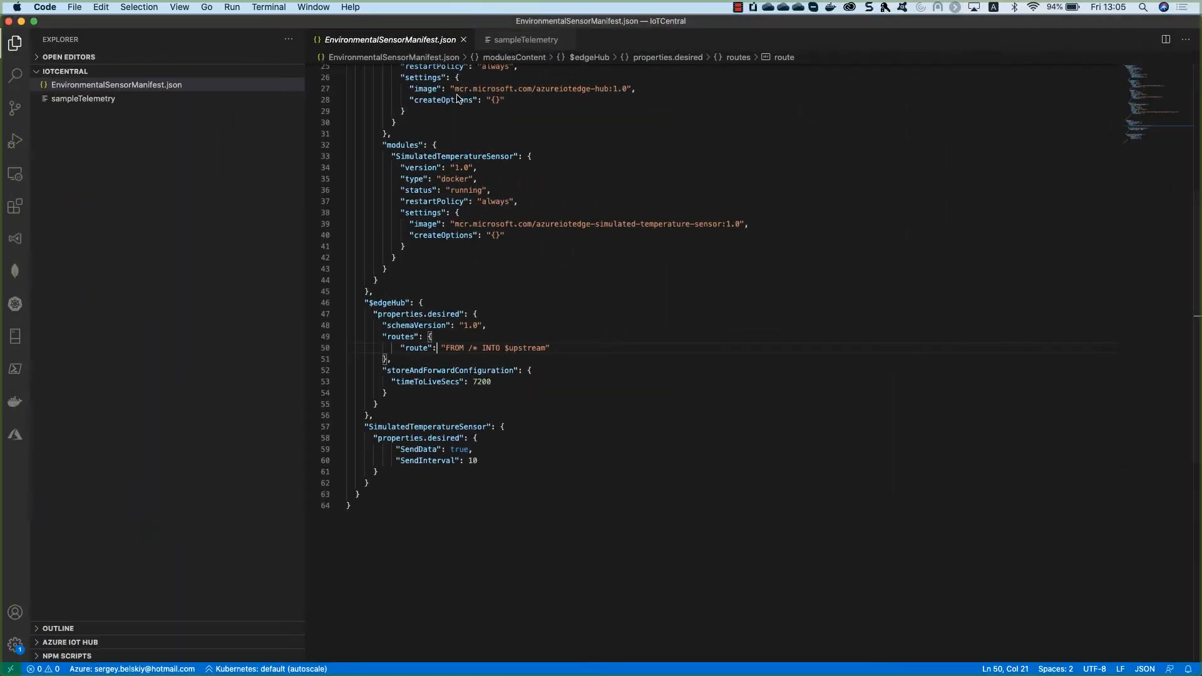
left_click(509, 43)
left_click(409, 127)
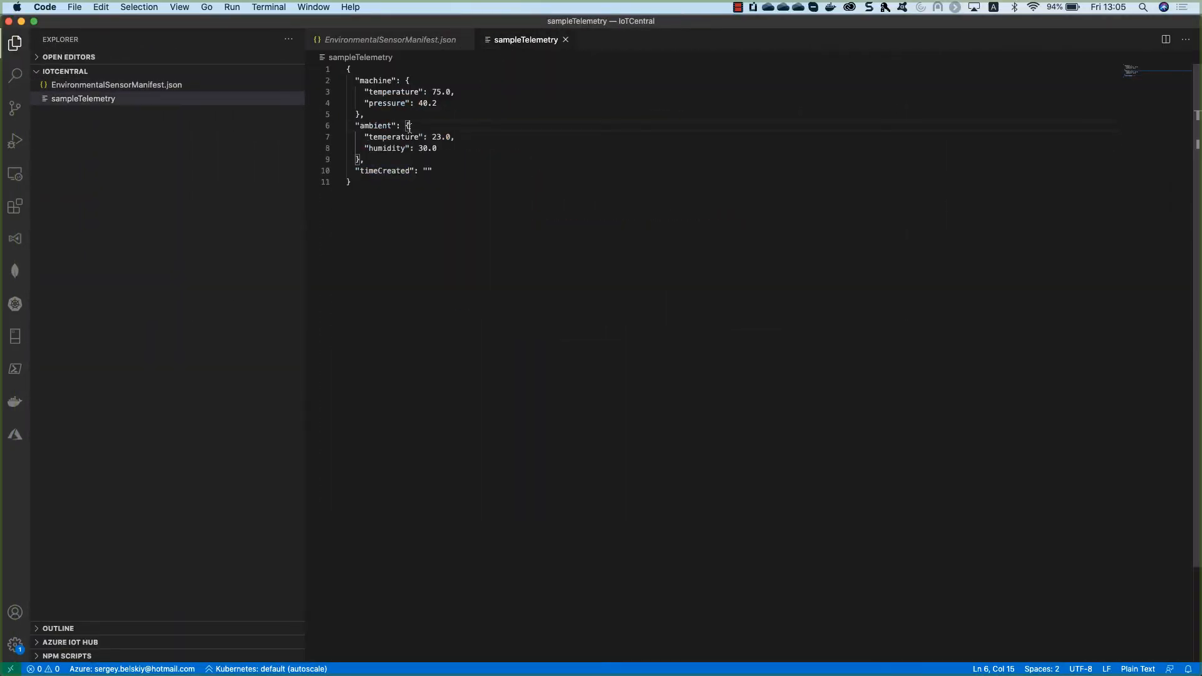
double_click(369, 80)
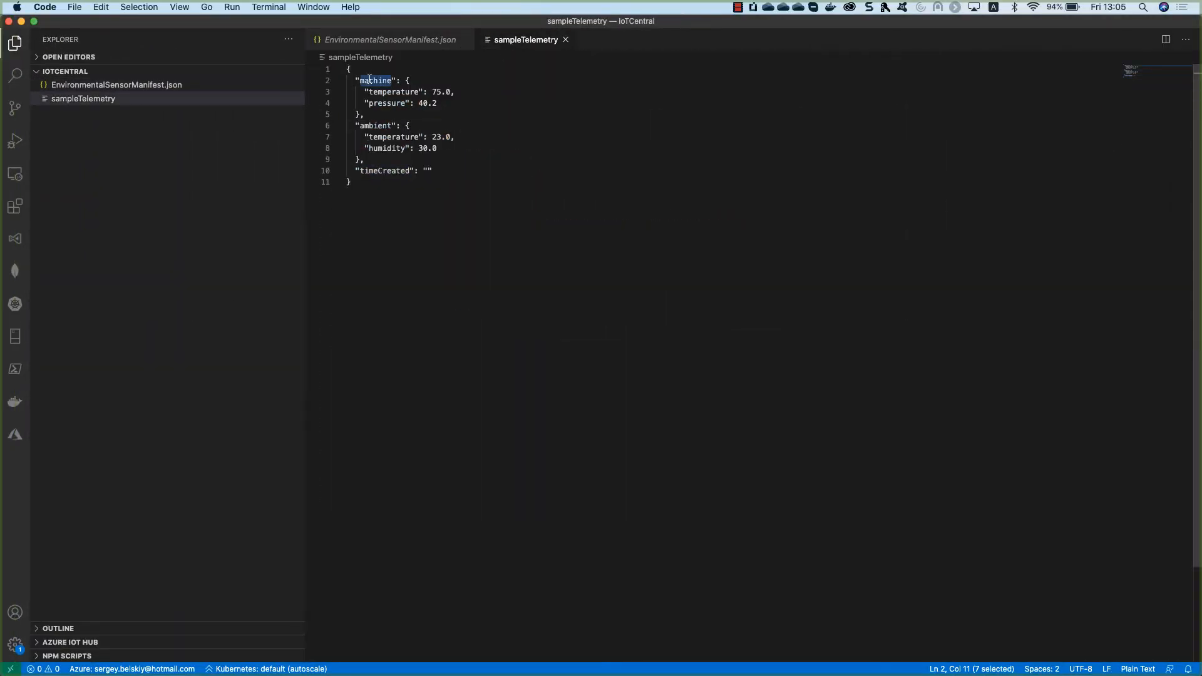
double_click(367, 127)
left_click(371, 179)
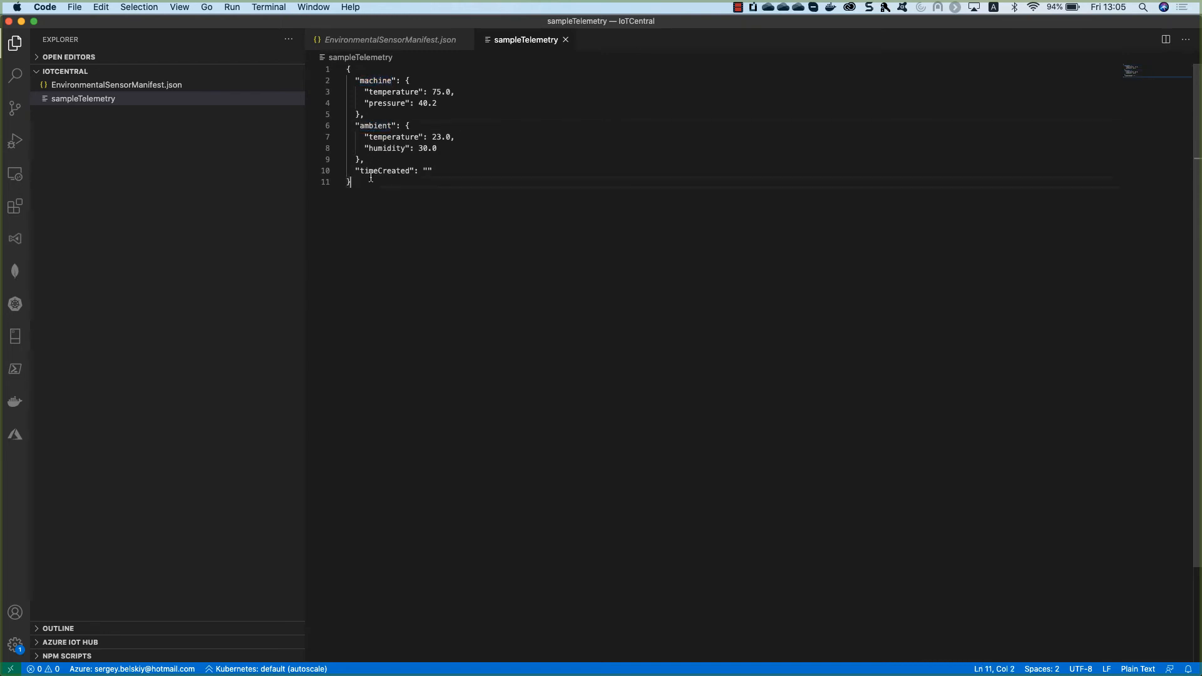
left_click(374, 171)
double_click(376, 80)
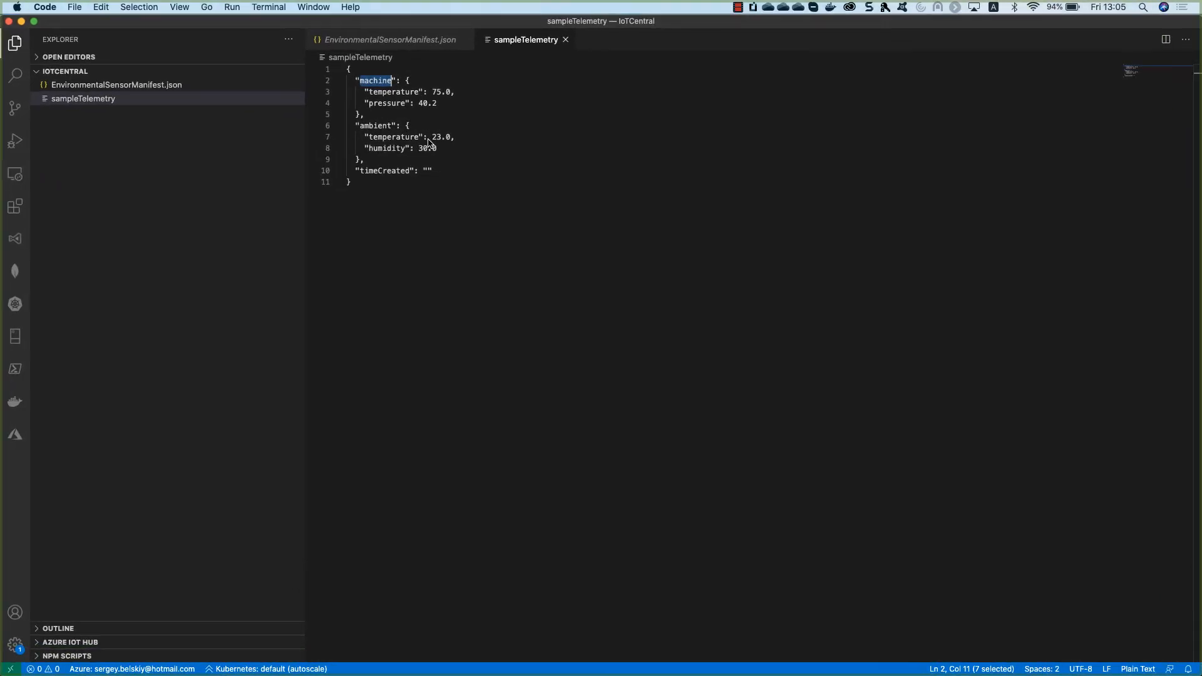
key("ctrl+Up")
left_click(461, 231)
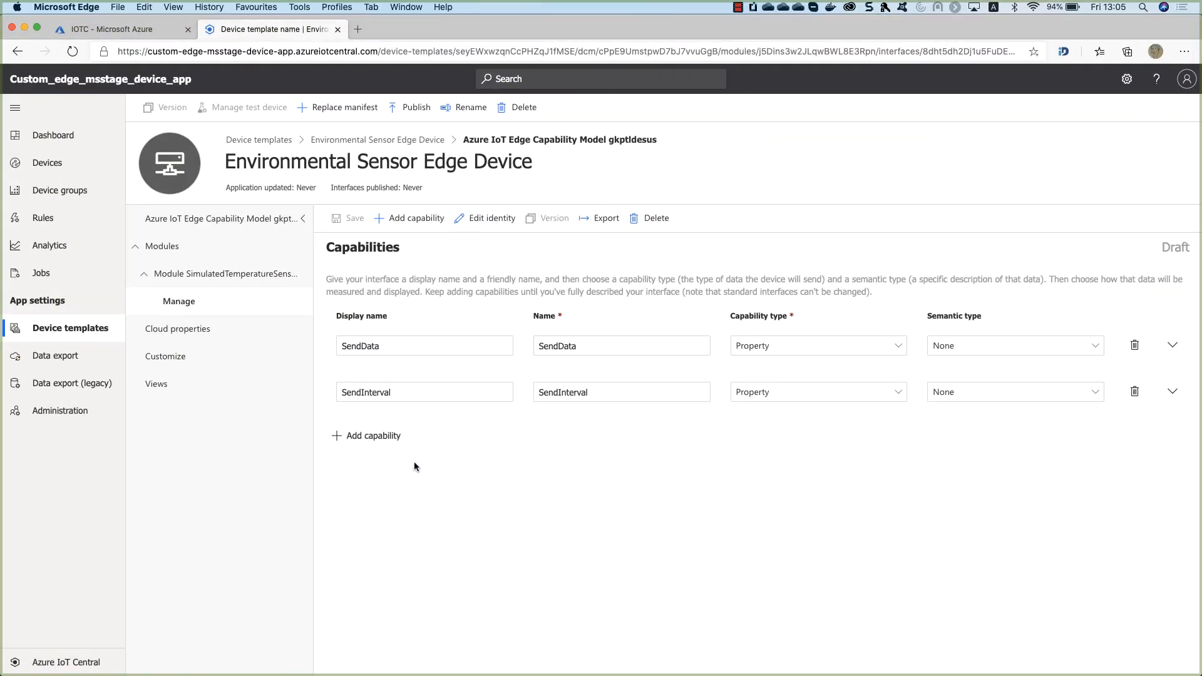
Add a telemetry capability named machine with an Object schema.
left_click(369, 438)
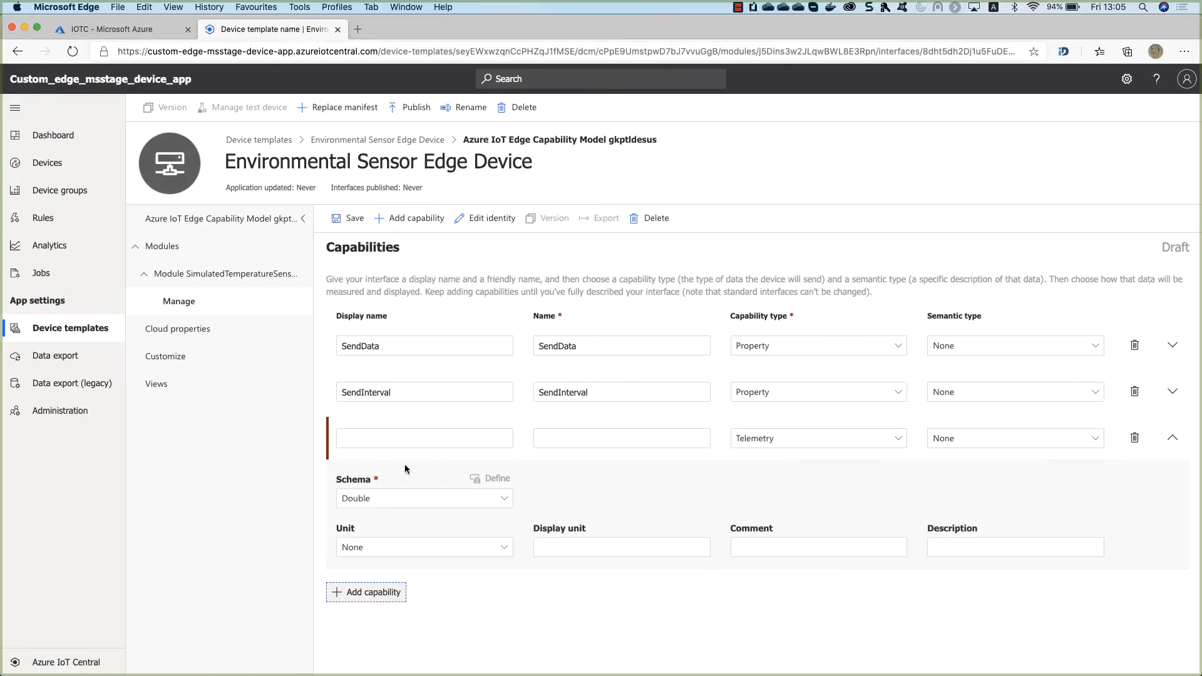
left_click(435, 438)
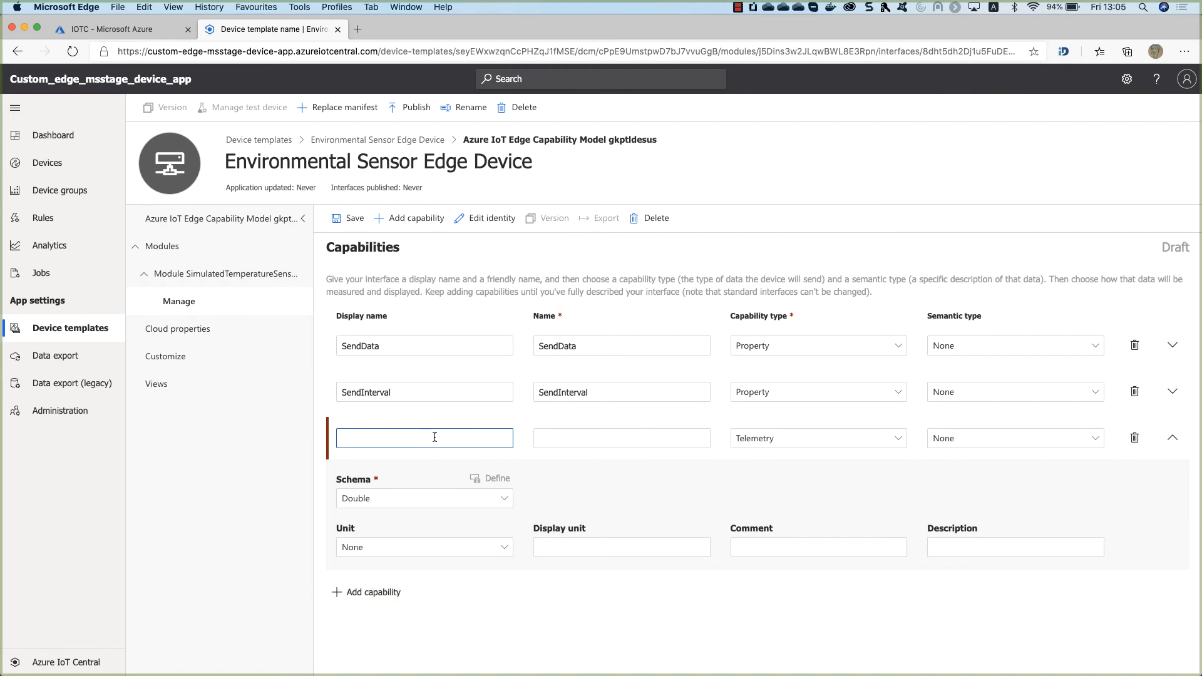
type("machine")
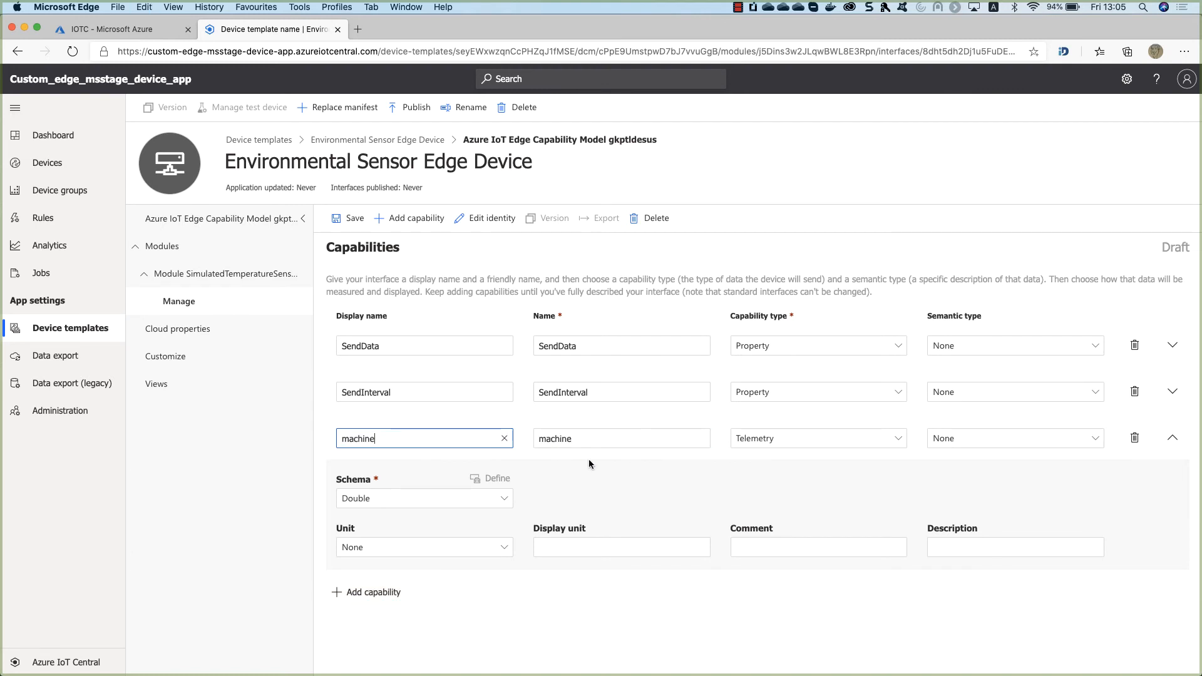
left_click(811, 443)
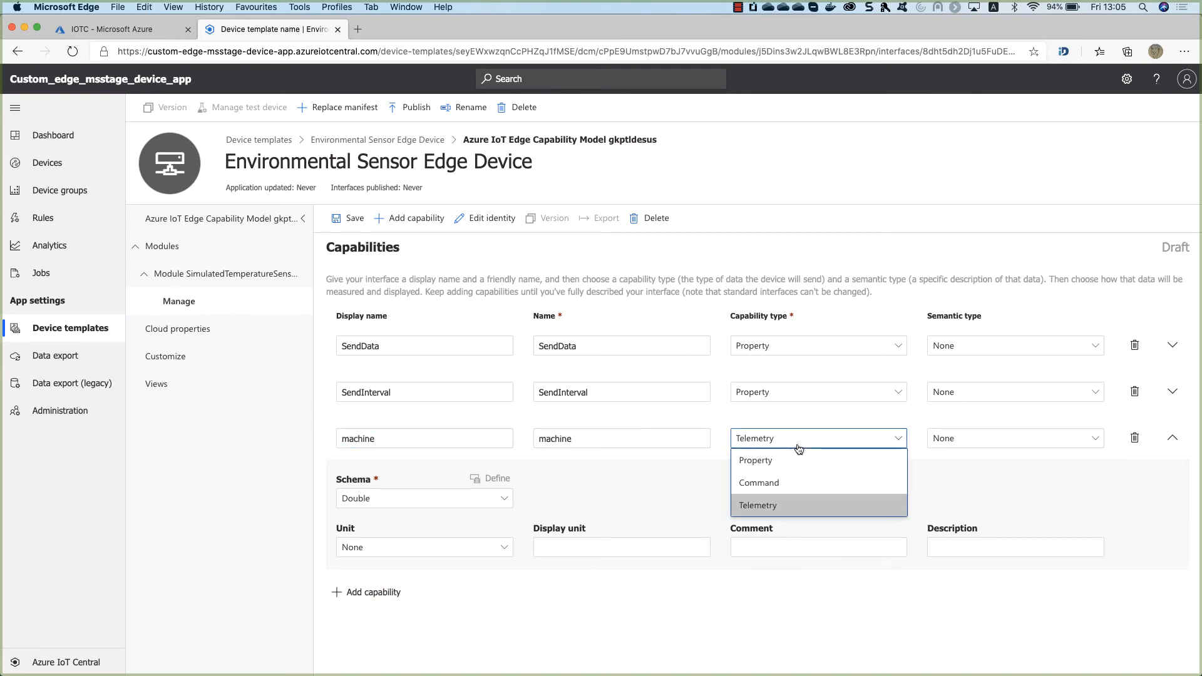
left_click(714, 464)
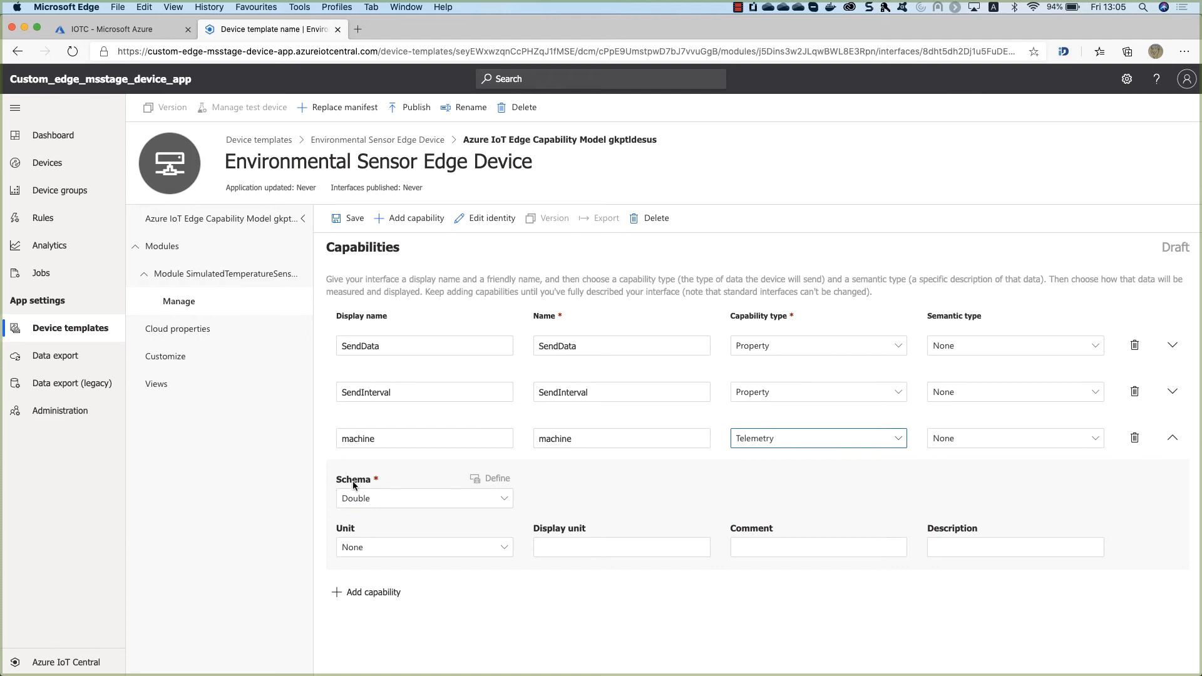
left_click(492, 499)
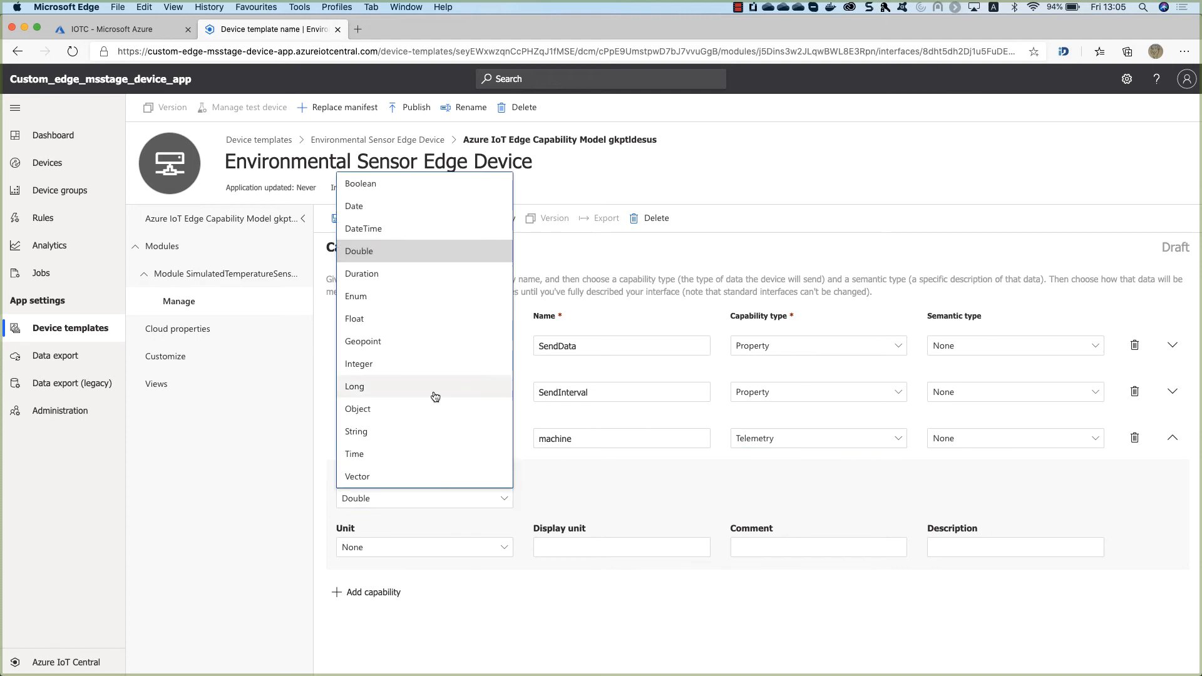
left_click(399, 409)
Define temperature, copied from the sample telemetry, as the machine object's first attribute.
left_click(494, 478)
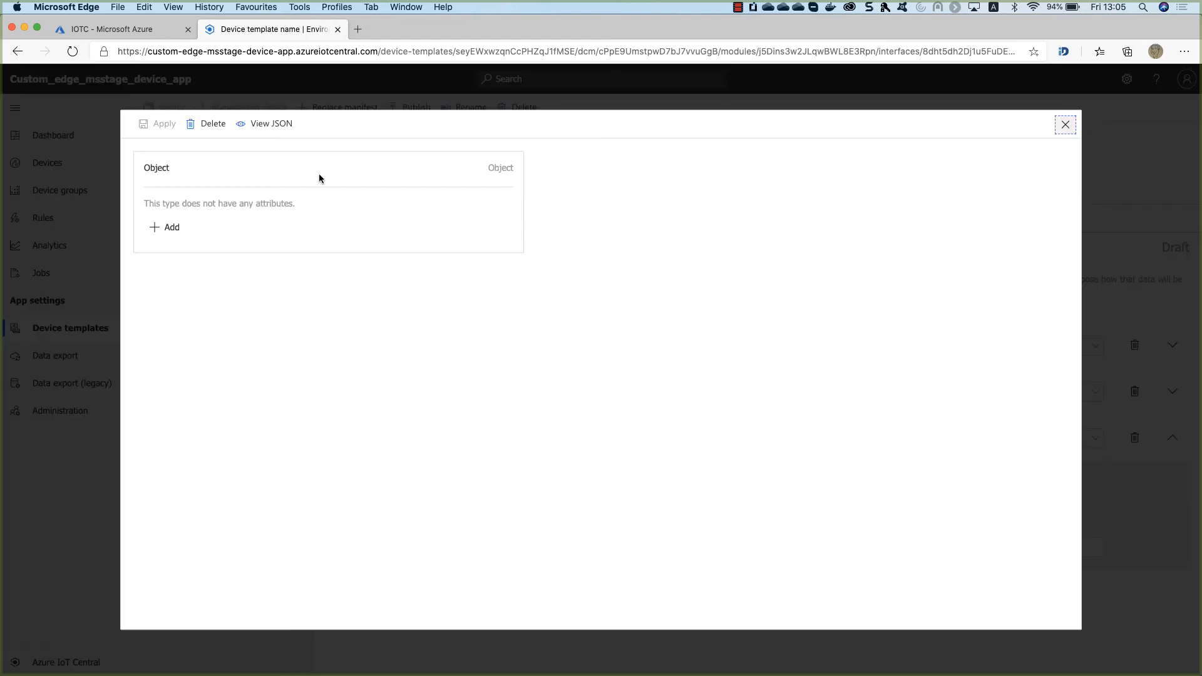
left_click(168, 226)
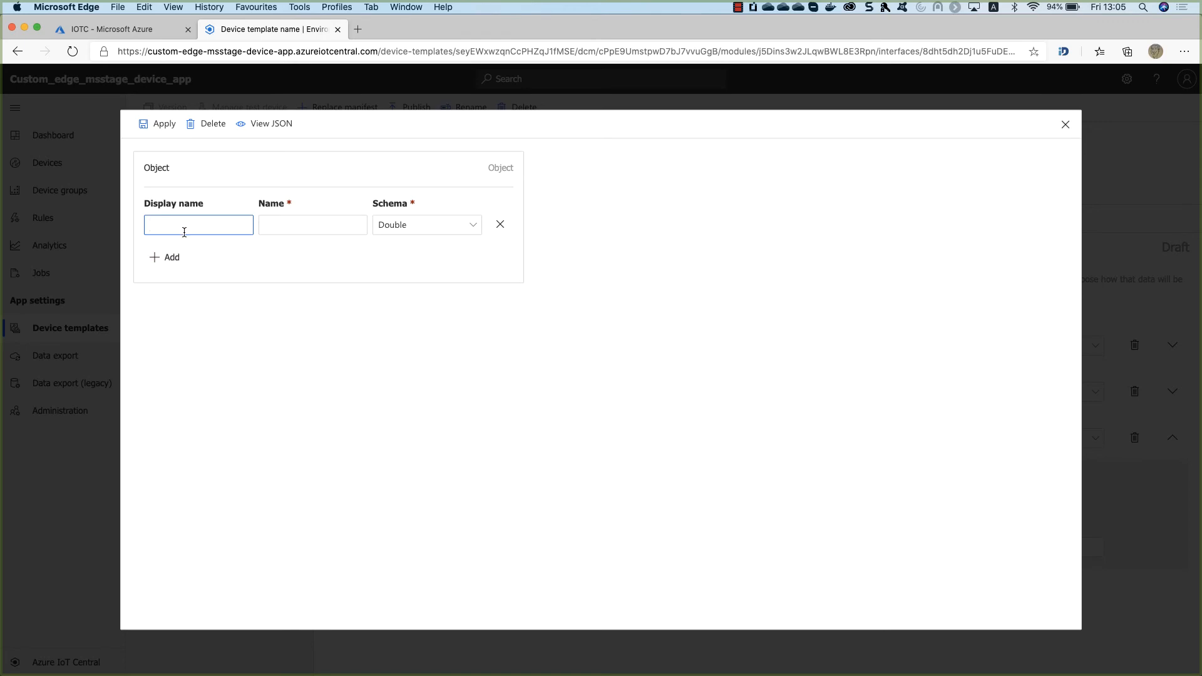
key("ctrl+Up")
left_click(268, 223)
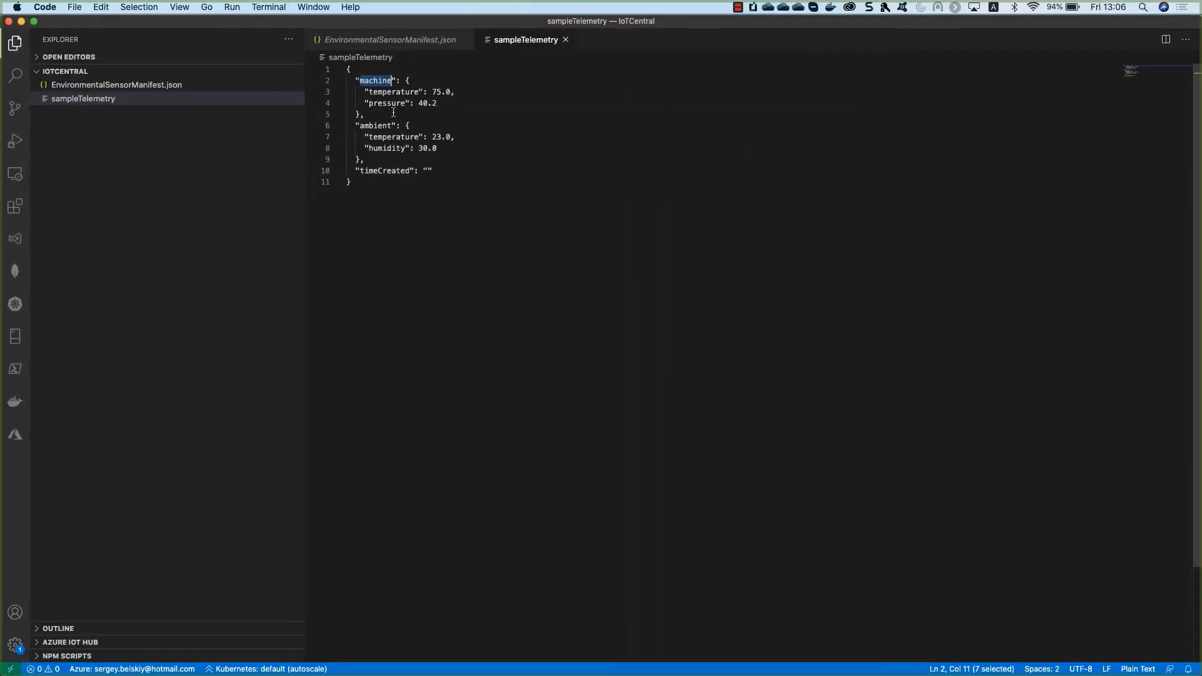
double_click(393, 93)
key("super+c")
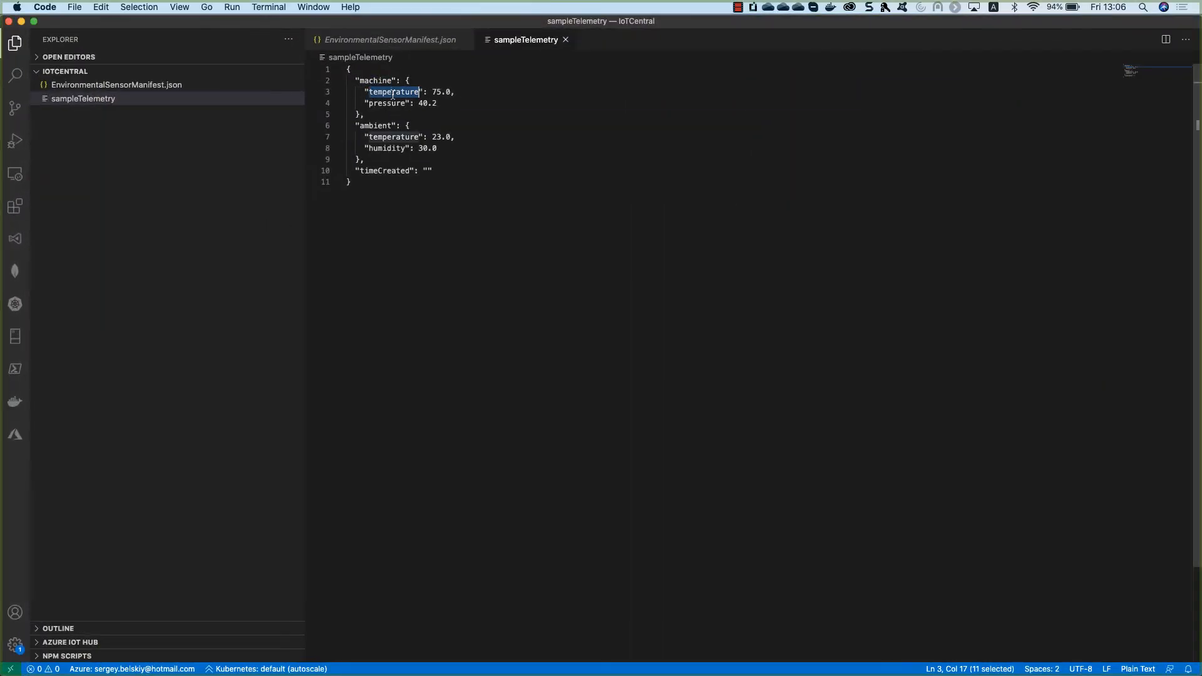
key("ctrl+Up")
left_click(400, 112)
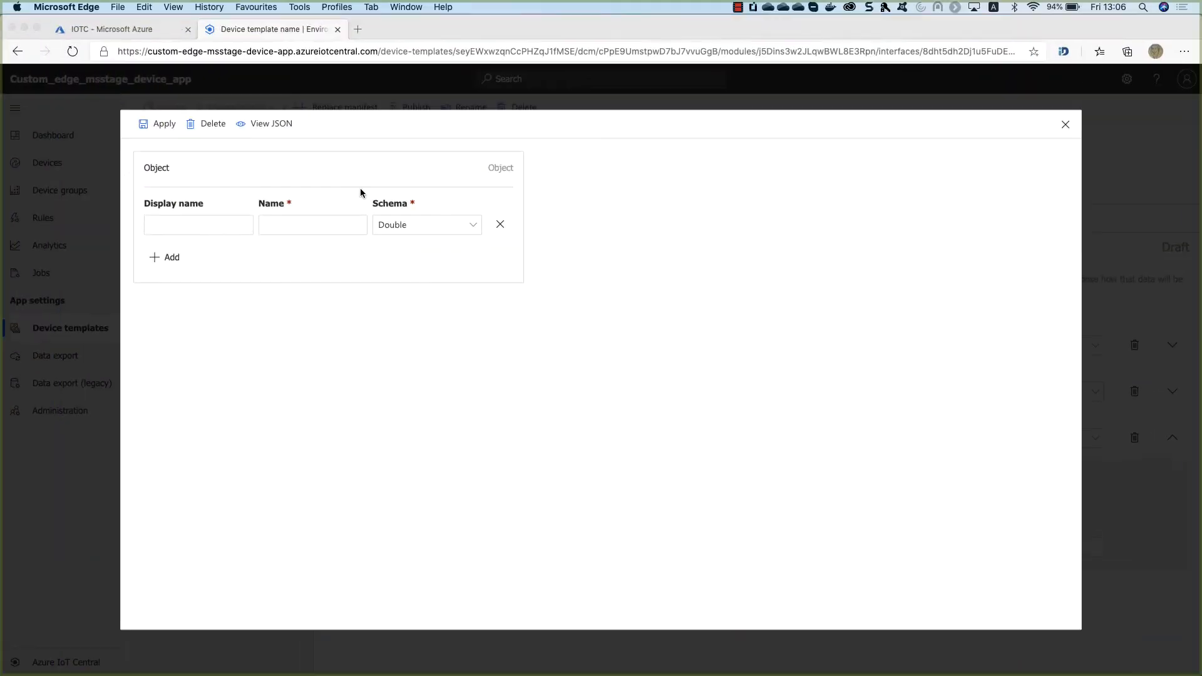
key("super+v")
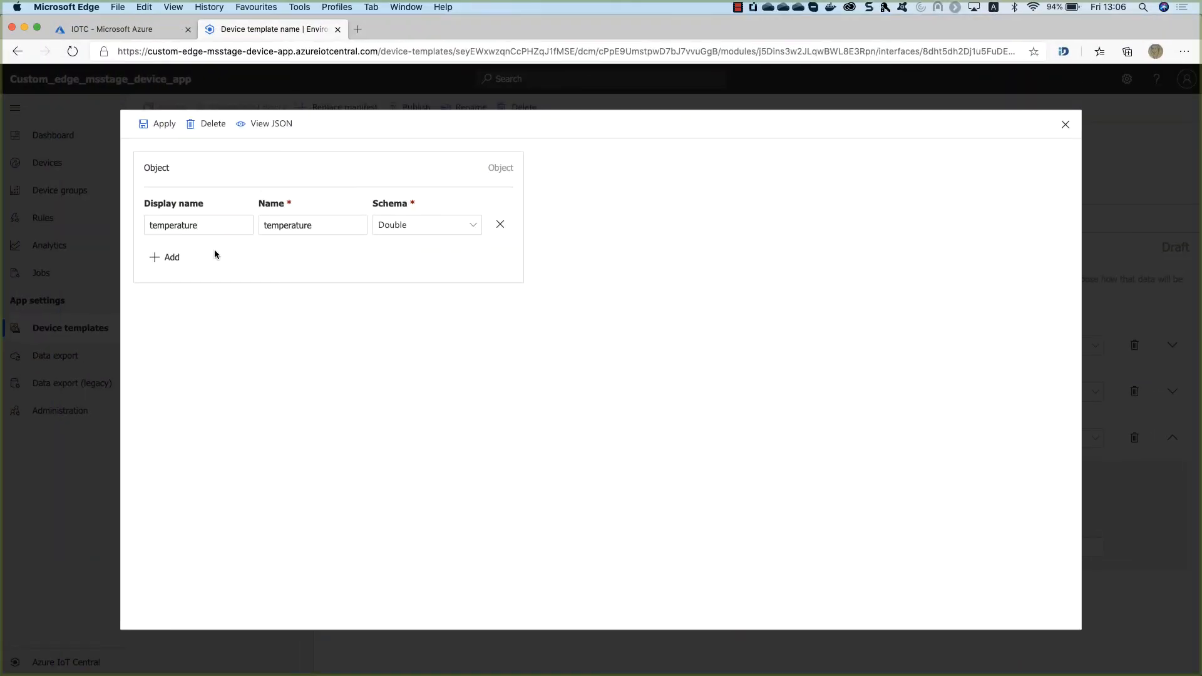
Add pressure as the machine object's second attribute and apply the definition.
left_click(168, 257)
key("ctrl+Up")
left_click(182, 257)
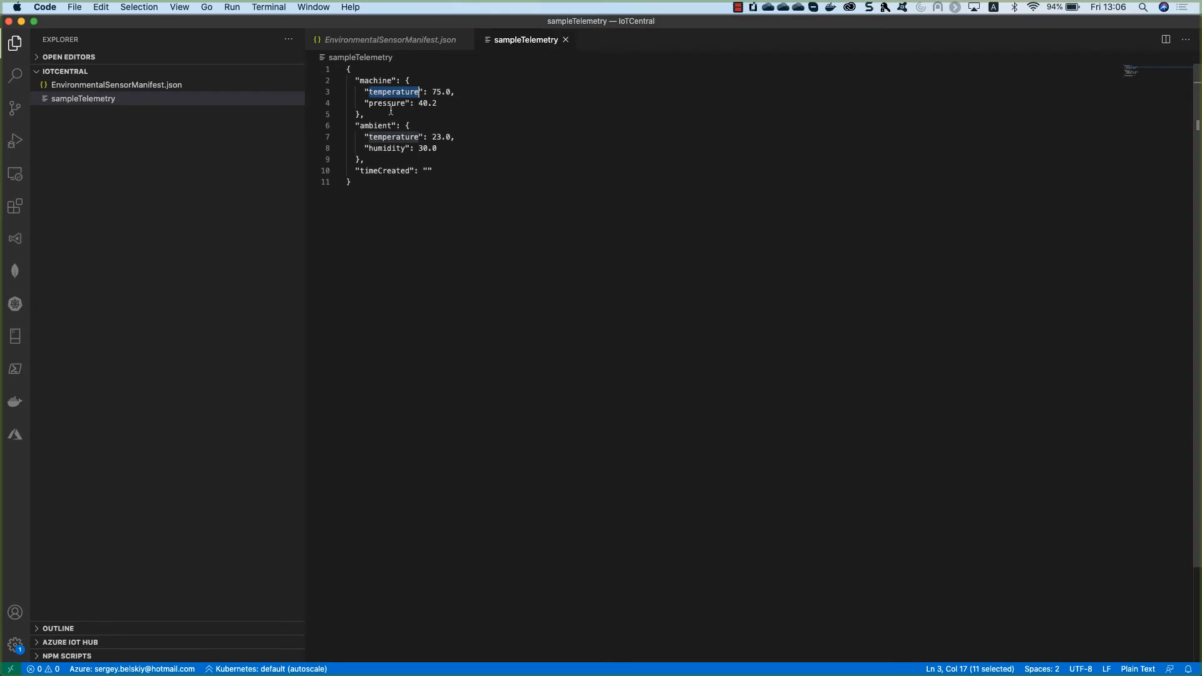
double_click(386, 103)
key("super+c")
key("ctrl+Up")
left_click(299, 170)
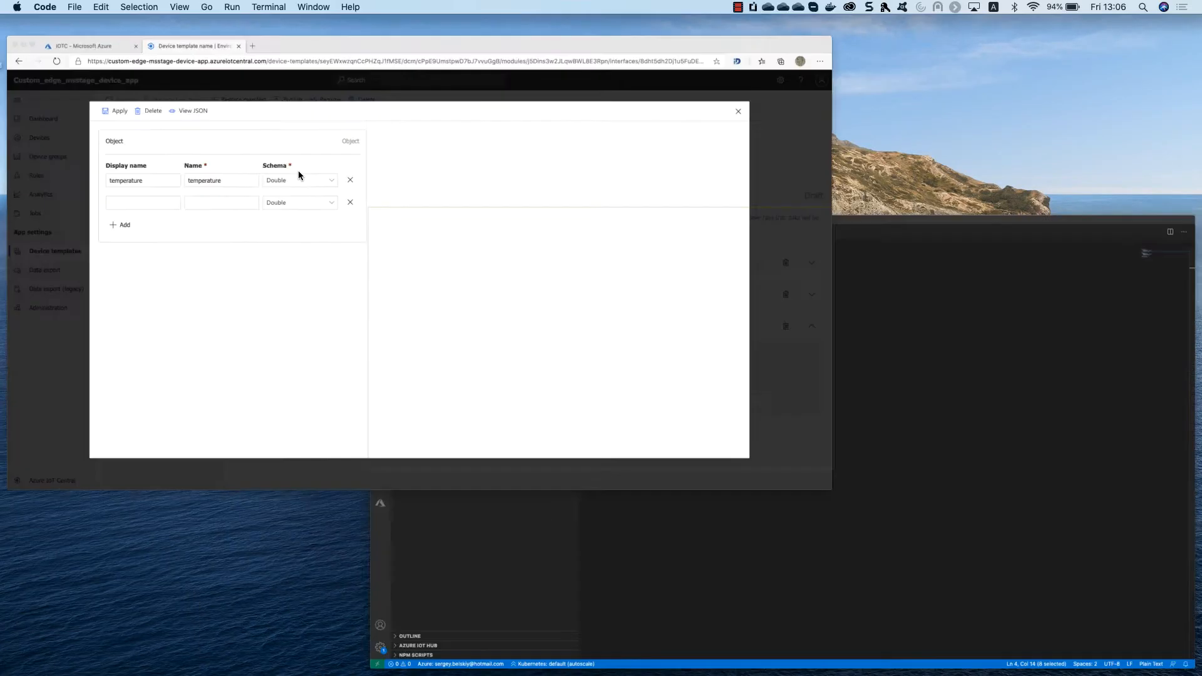
key("super+v")
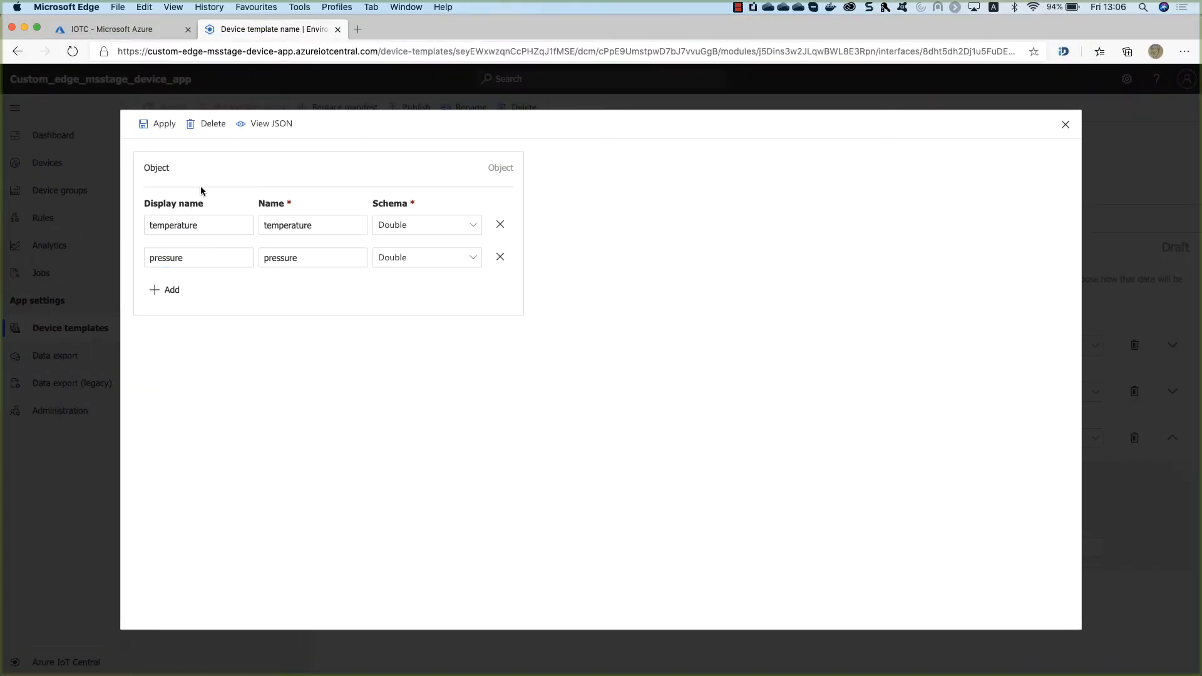
left_click(165, 125)
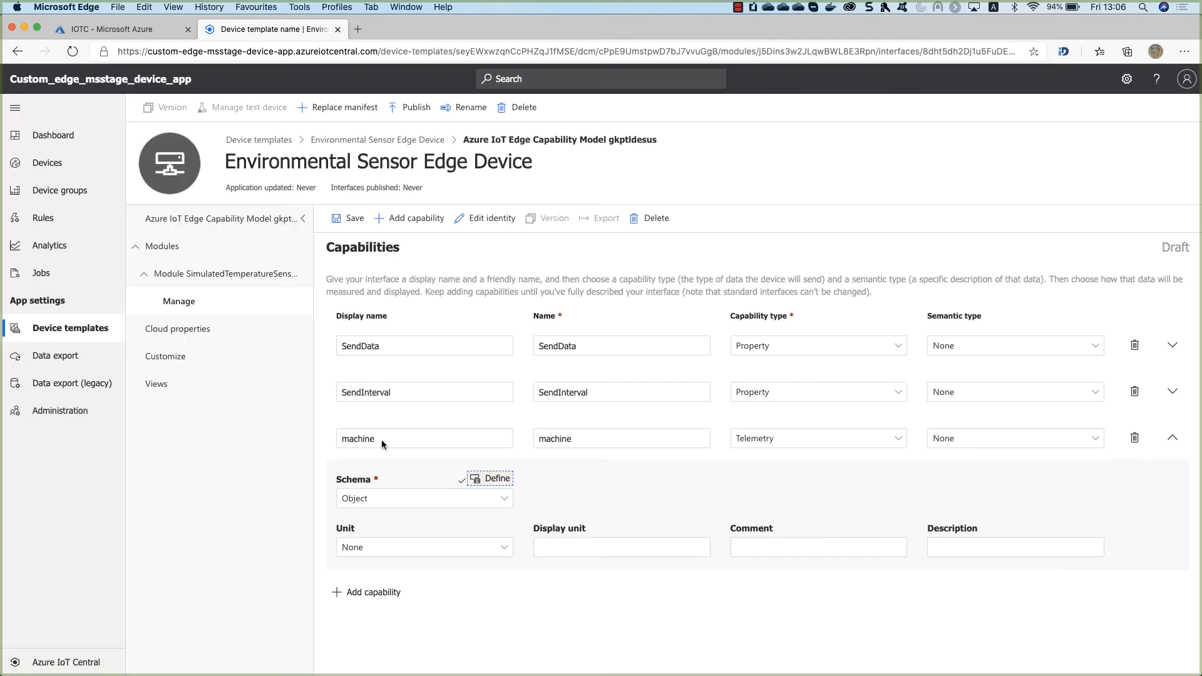
Add an ambient telemetry capability, name copied from the sample, with an Object schema.
left_click(355, 592)
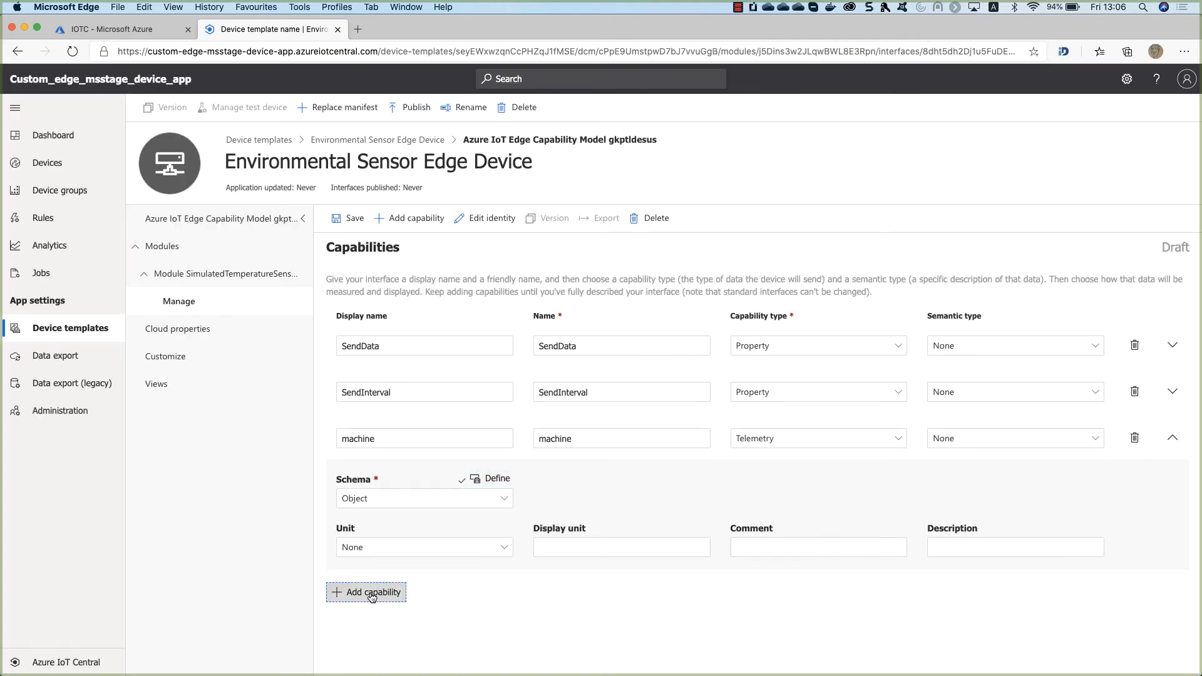
key("ctrl+Up")
left_click(381, 236)
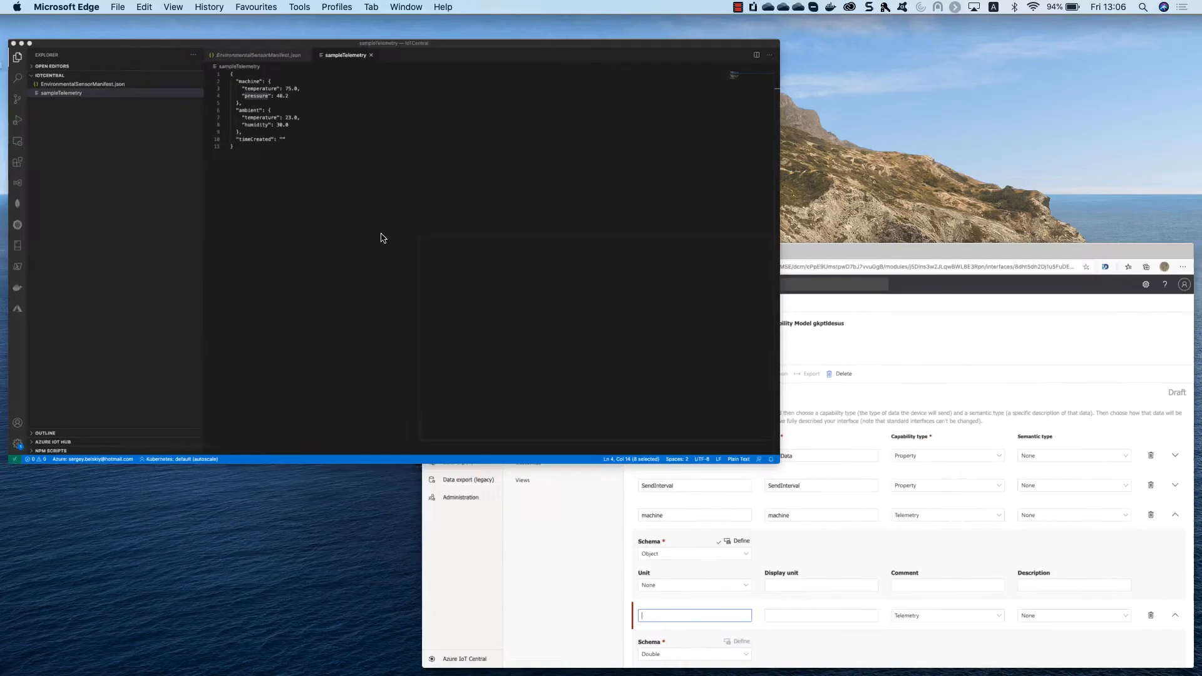
double_click(376, 125)
key("super+c")
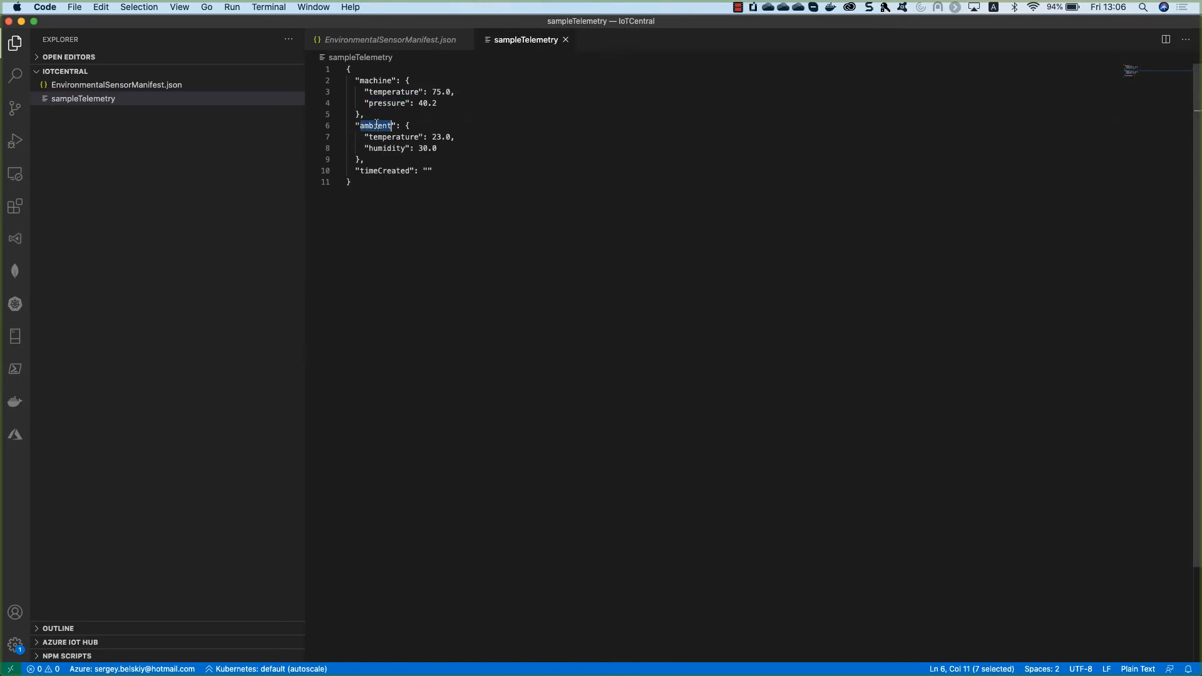
key("ctrl+Up")
left_click(400, 347)
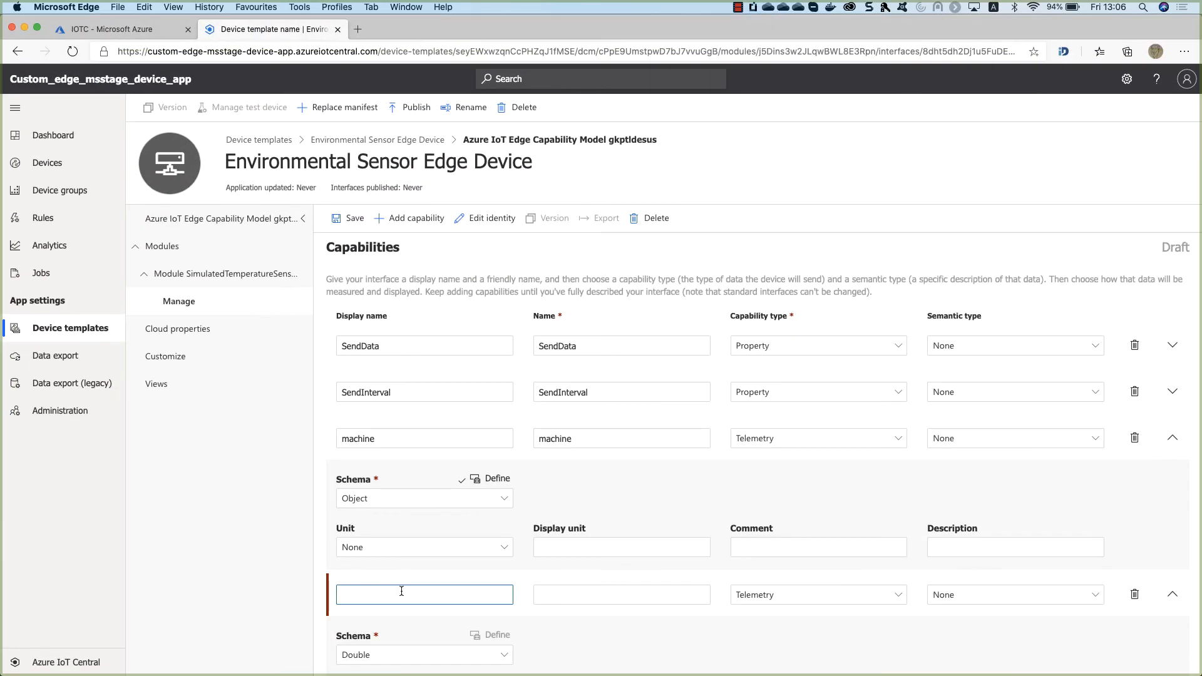
key("super+v")
scroll(626, 576, "down", 3)
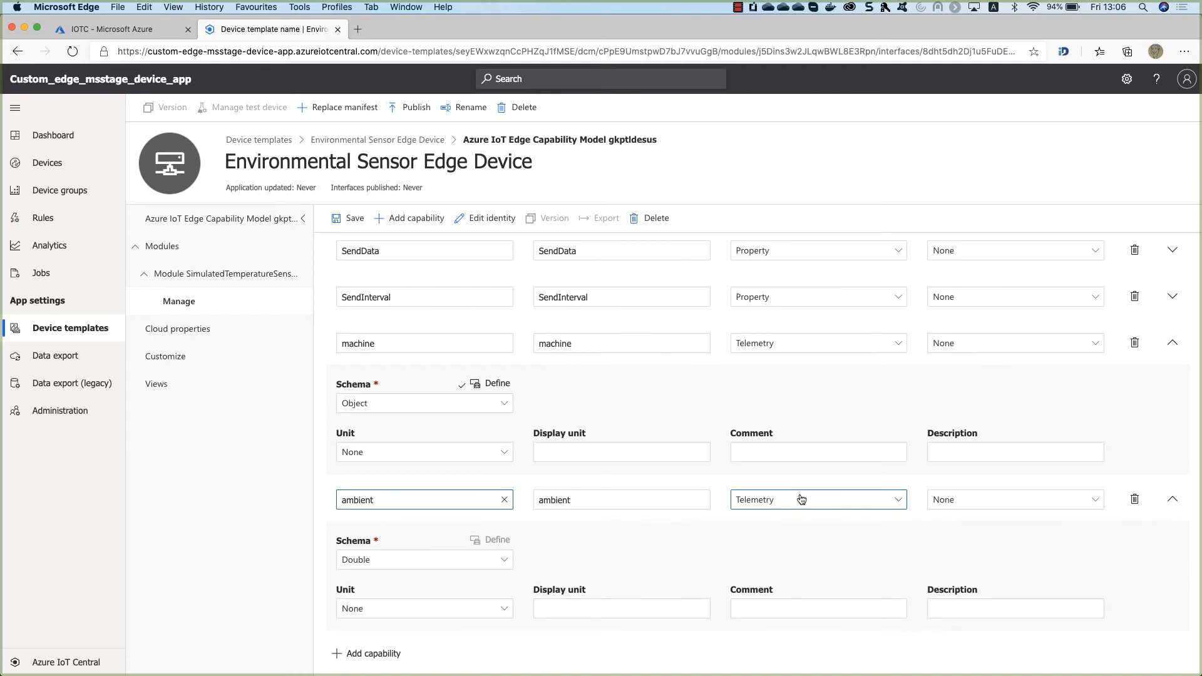
left_click(402, 559)
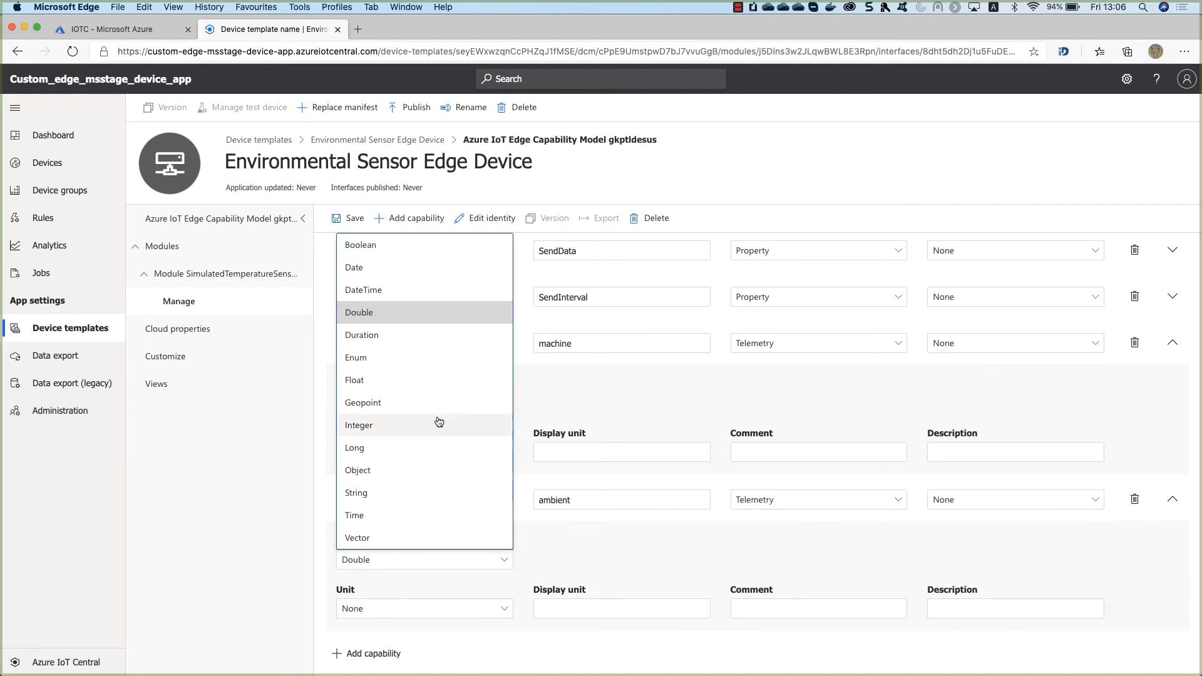
left_click(397, 471)
Define temperature as the ambient object's first attribute.
left_click(498, 542)
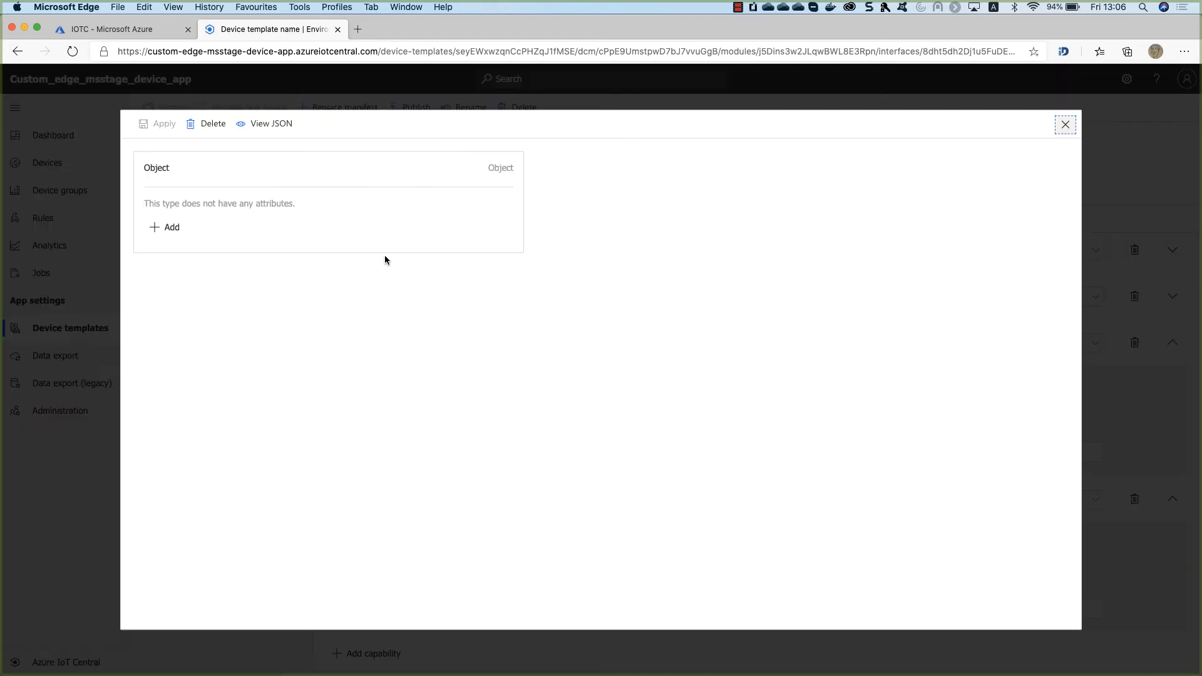
left_click(172, 226)
key("ctrl+Up")
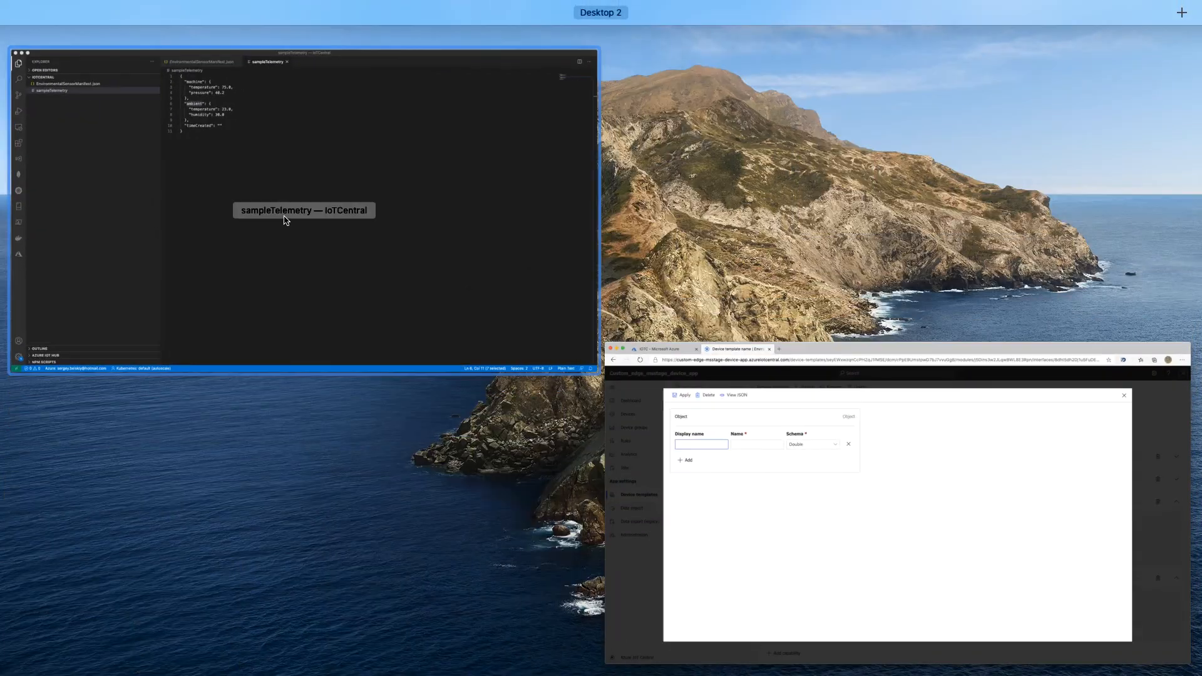
left_click(282, 215)
double_click(400, 137)
key("super+c")
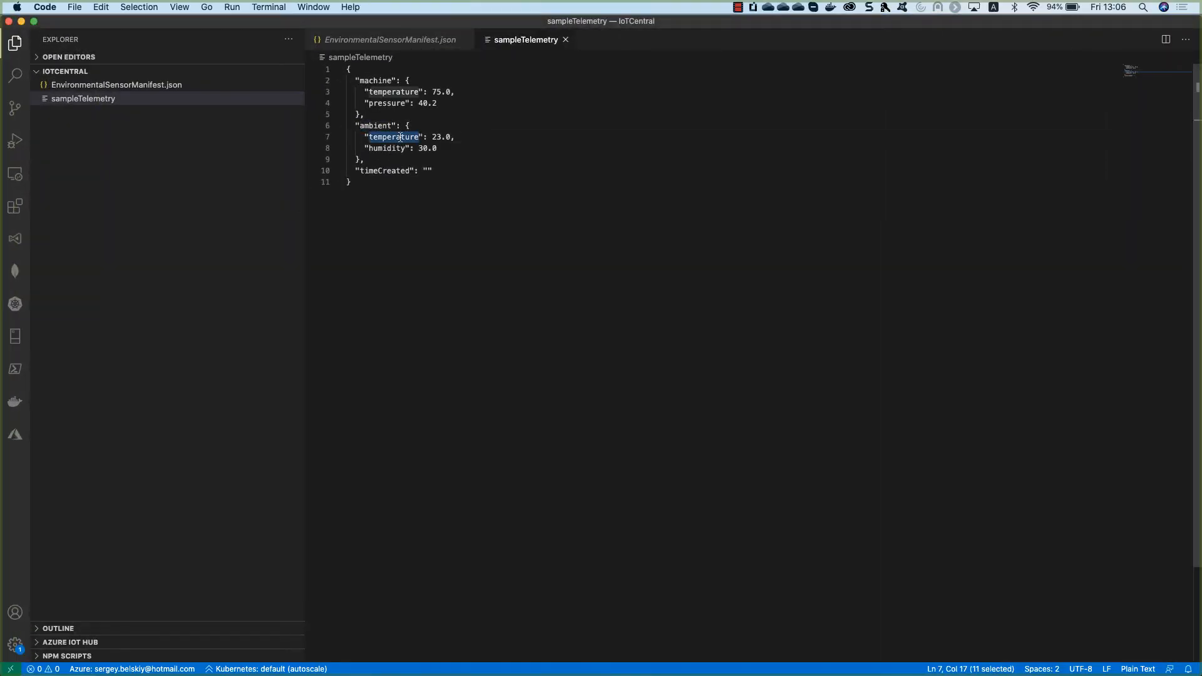
key("ctrl+Up")
left_click(348, 197)
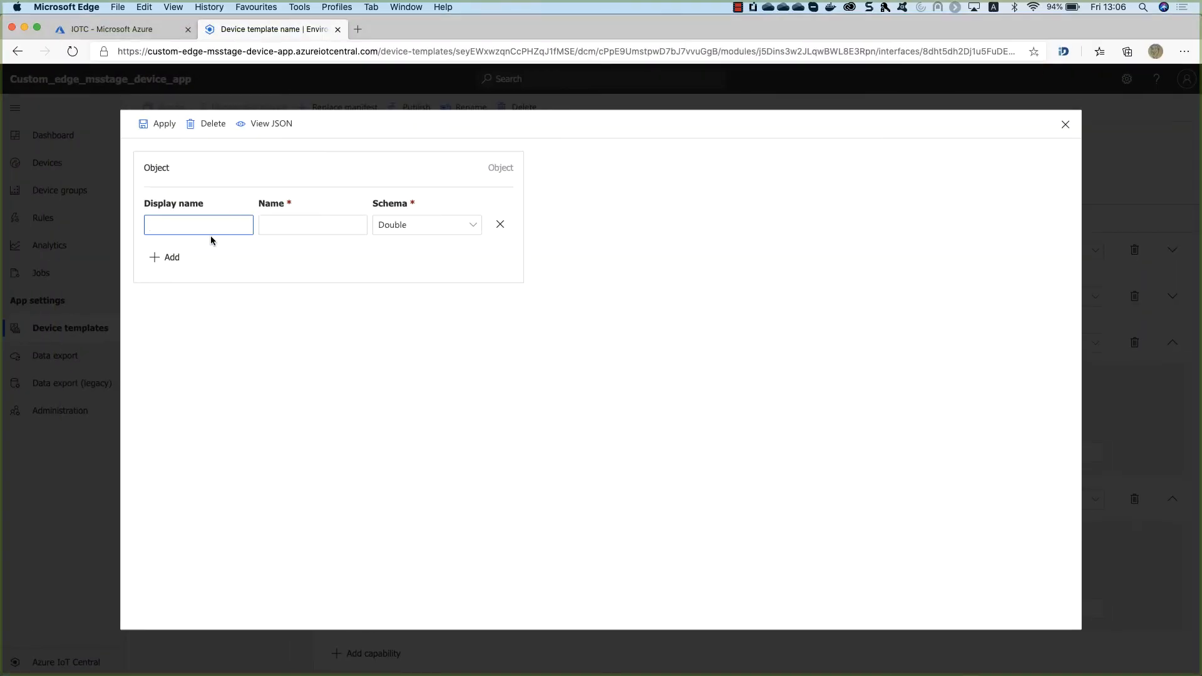
key("super+v")
Add humidity as the ambient object's second attribute and apply the definition.
left_click(166, 258)
key("ctrl+Up")
left_click(261, 239)
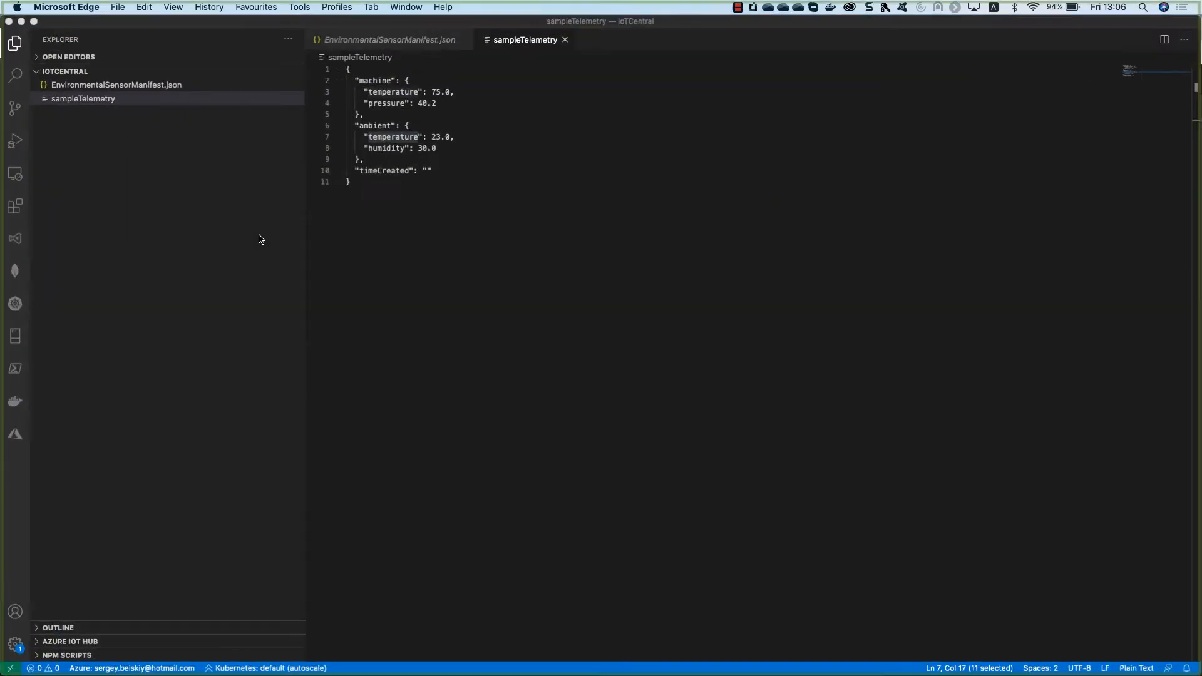
double_click(379, 150)
key("super+c")
key("ctrl+Up")
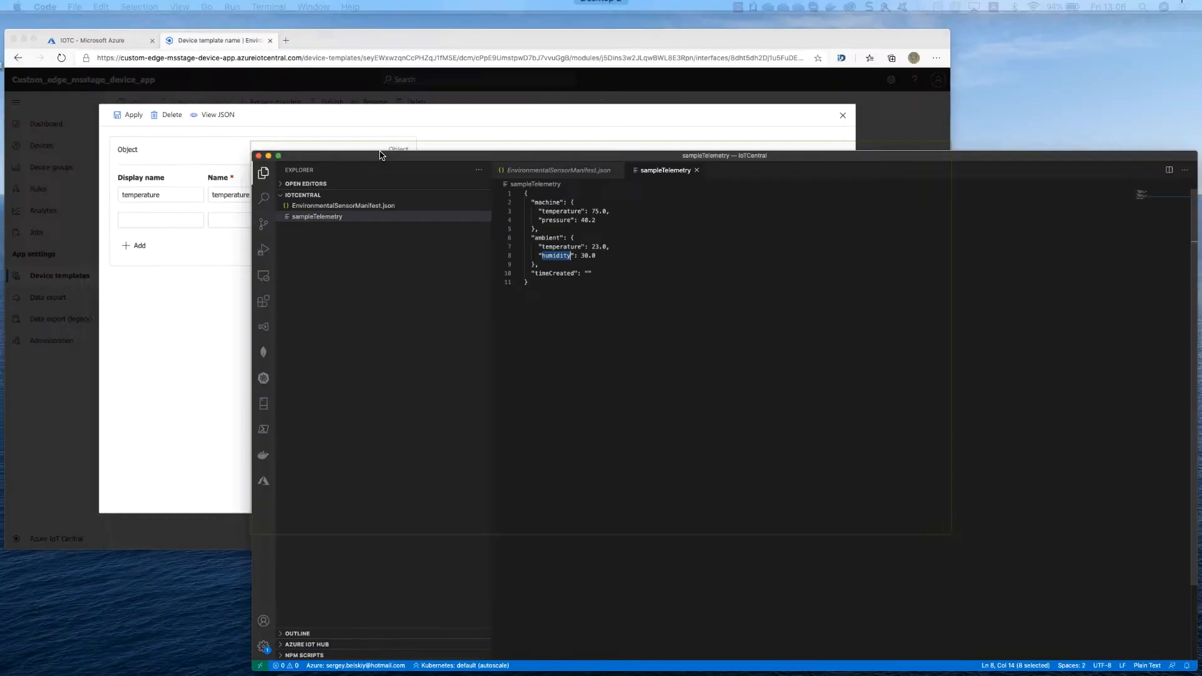
left_click(279, 189)
key("super+v")
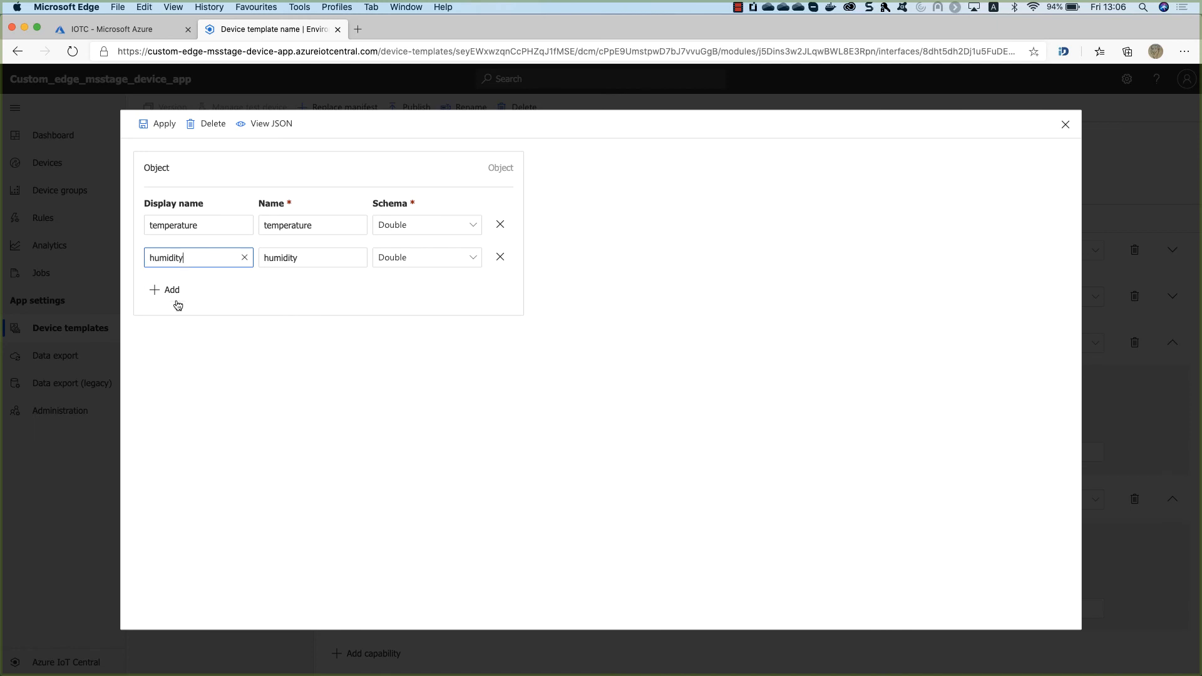
left_click(164, 123)
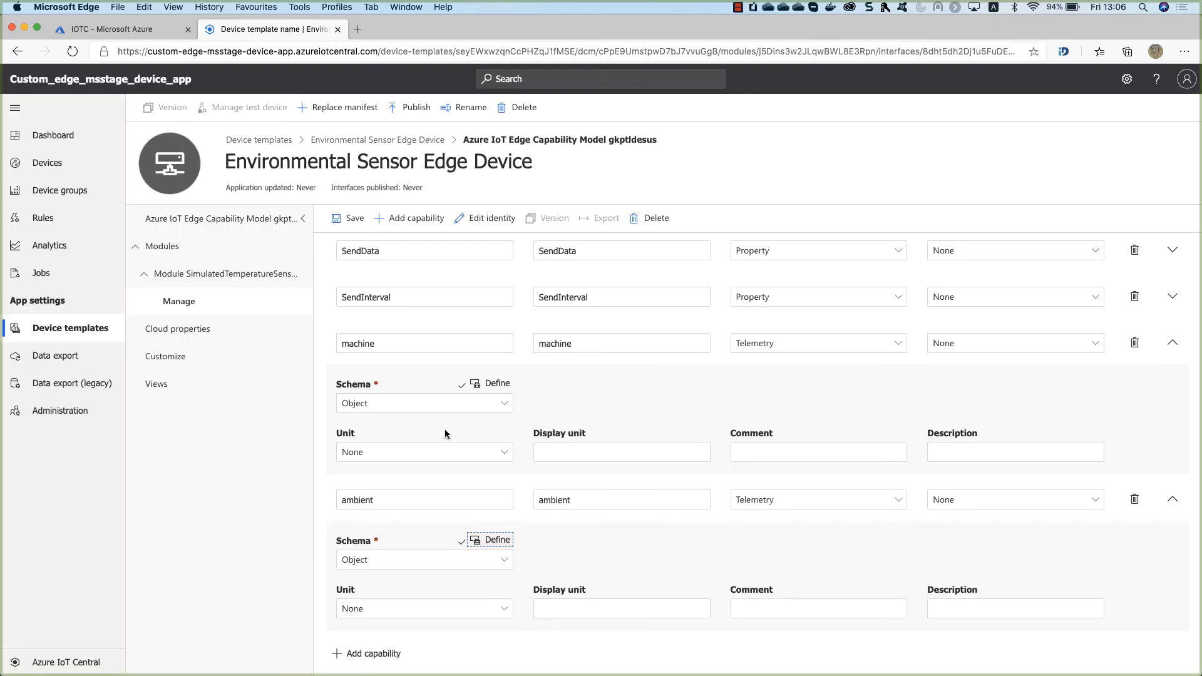
Add a telemetry capability named timeCreated, copied from the sample telemetry file.
left_click(388, 653)
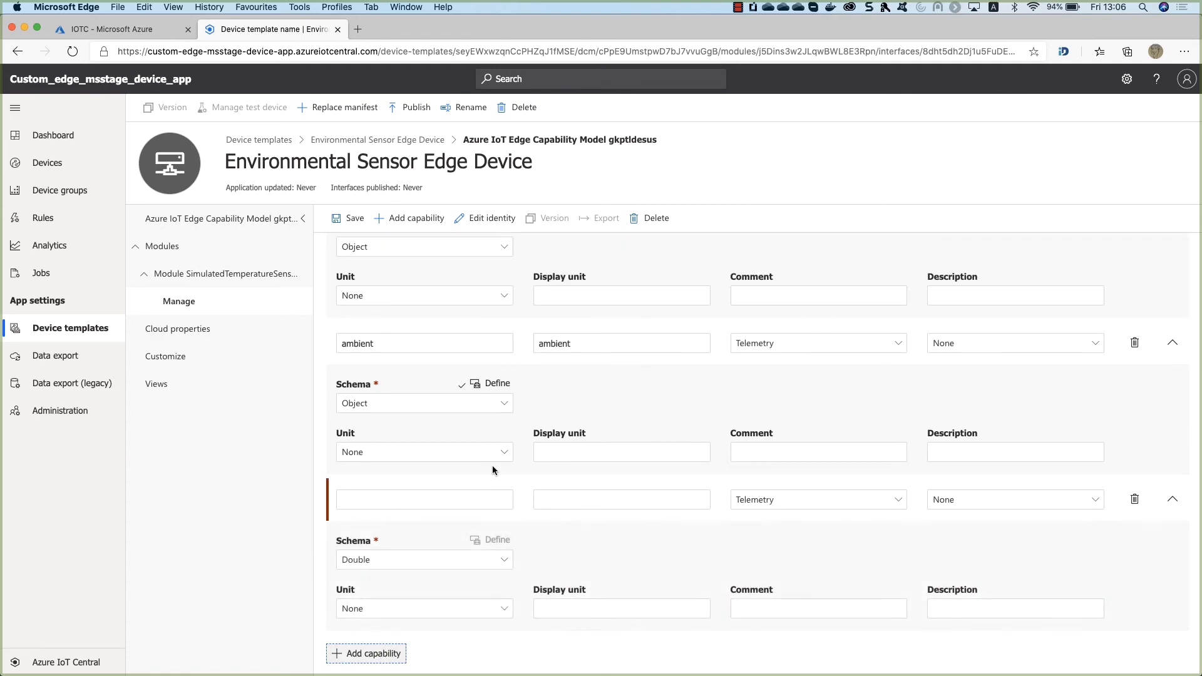
left_click(442, 498)
key("ctrl+Up")
left_click(419, 295)
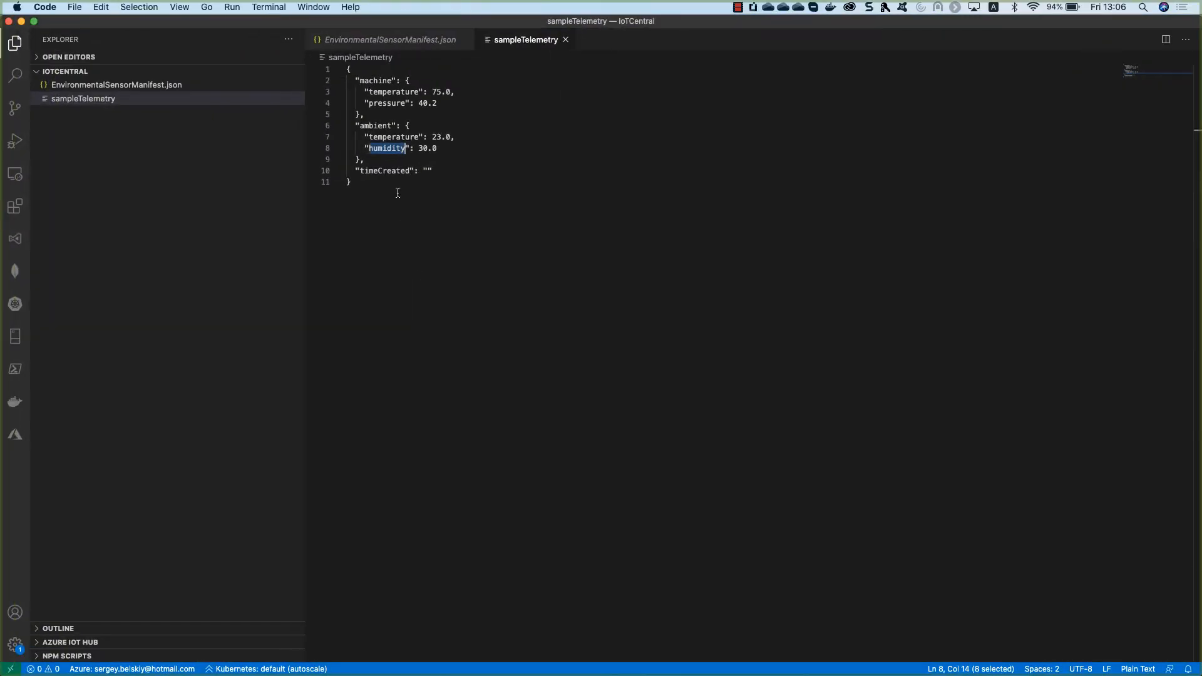
left_click(387, 171)
double_click(388, 171)
key("super+c")
key("ctrl+Up")
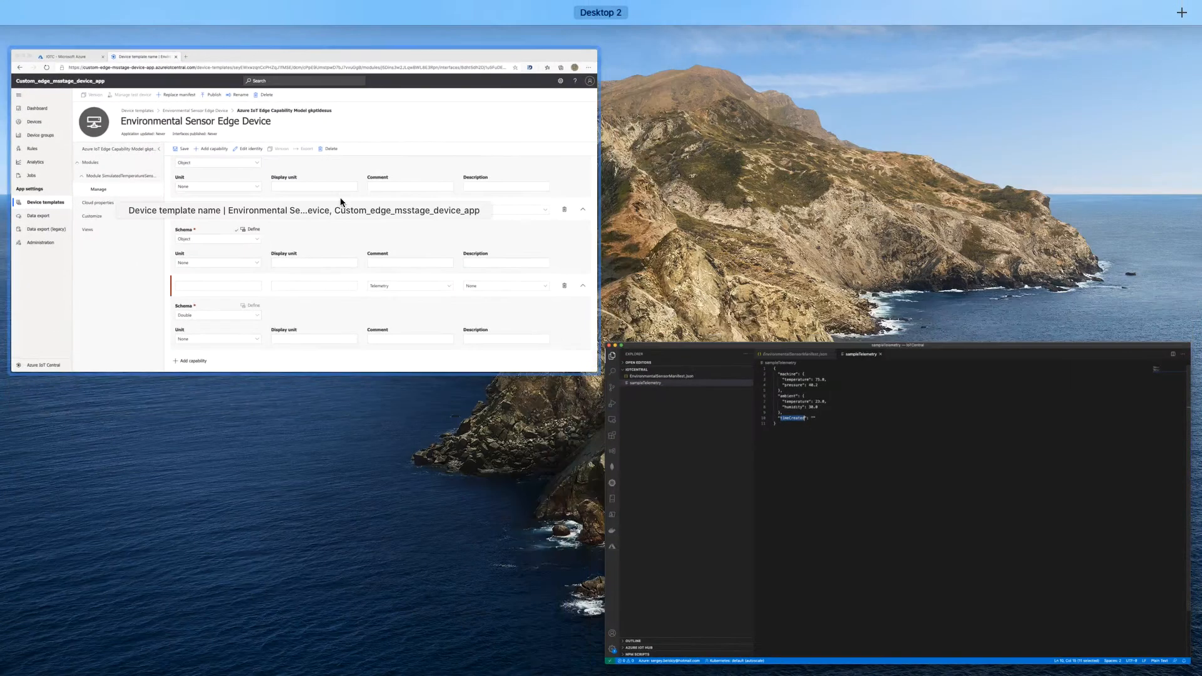
left_click(376, 200)
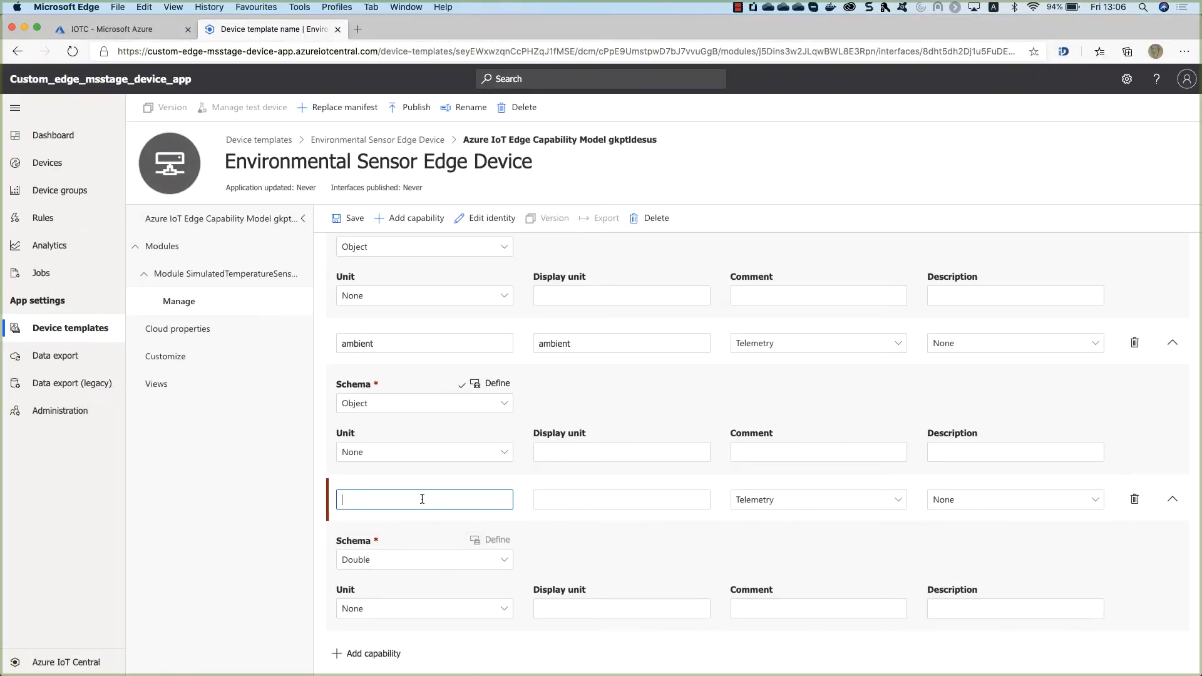
key("super+v")
left_click(546, 536)
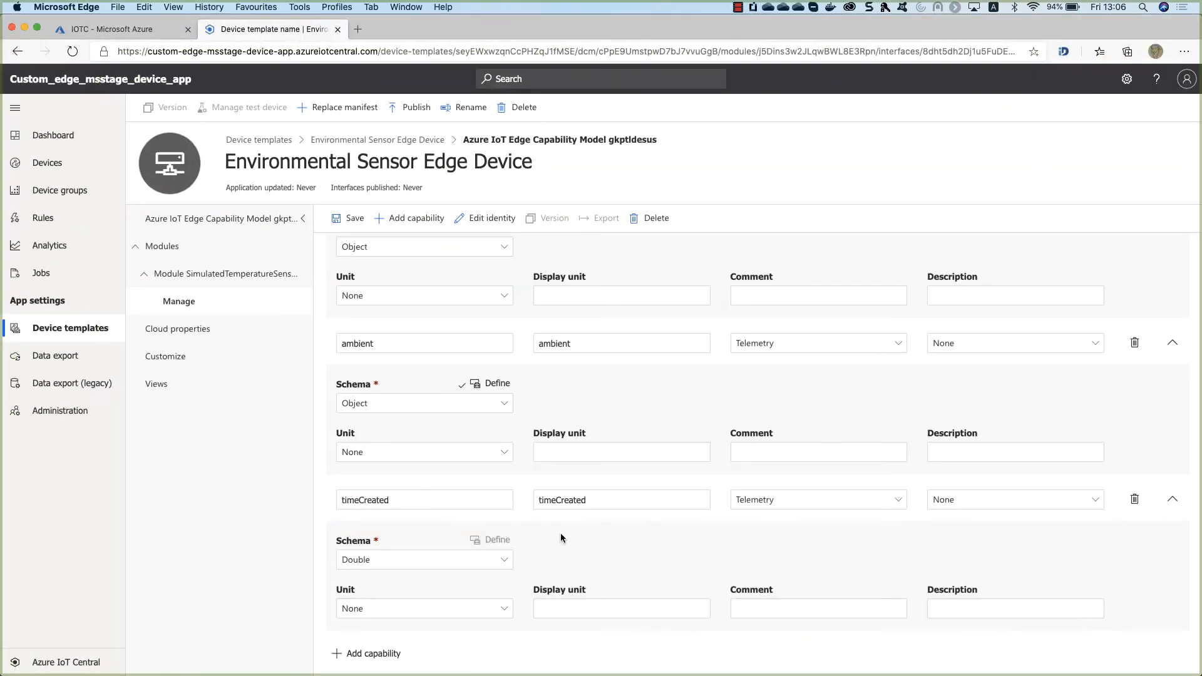
Set timeCreated's schema to DateTime and save the interface.
left_click(384, 560)
left_click(426, 290)
left_click(349, 219)
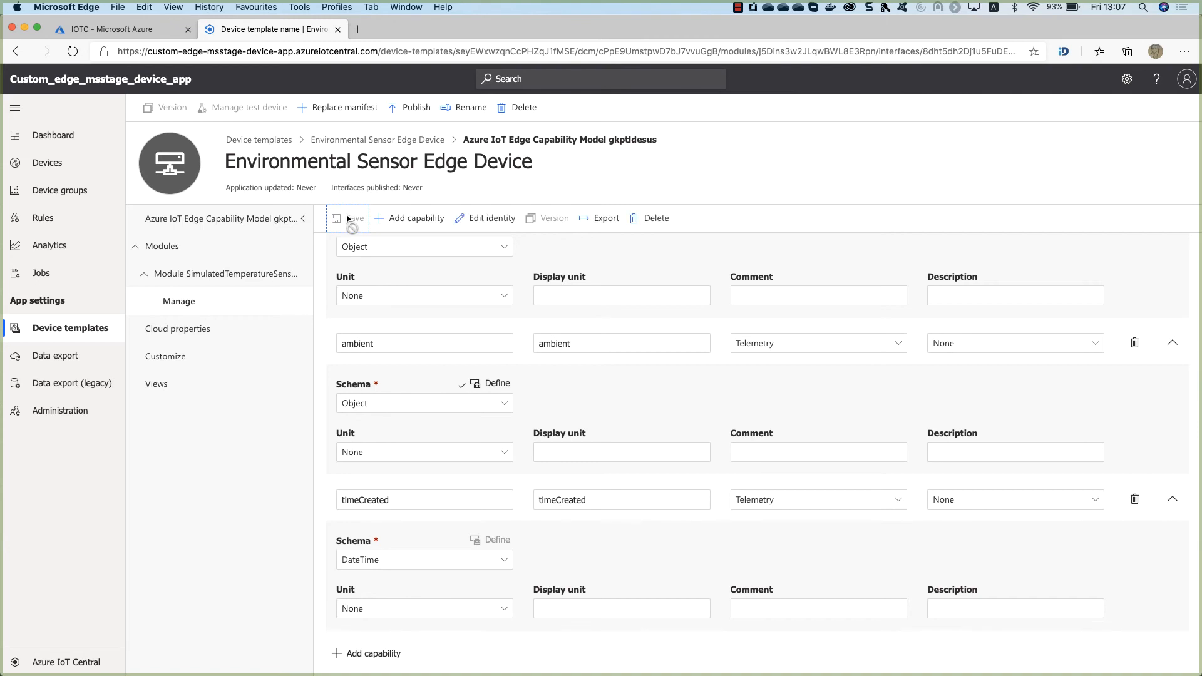
Add a 'View edge device' dashboard view with a chart tile for ambient and machine telemetry.
left_click(197, 397)
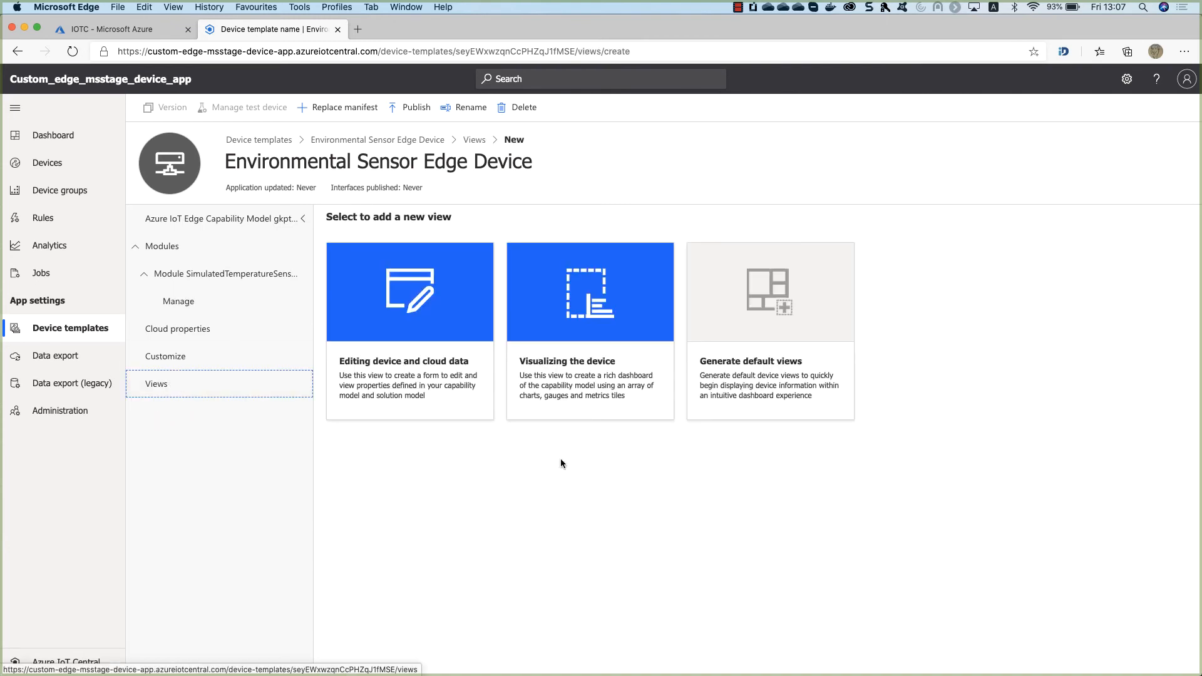
left_click(597, 376)
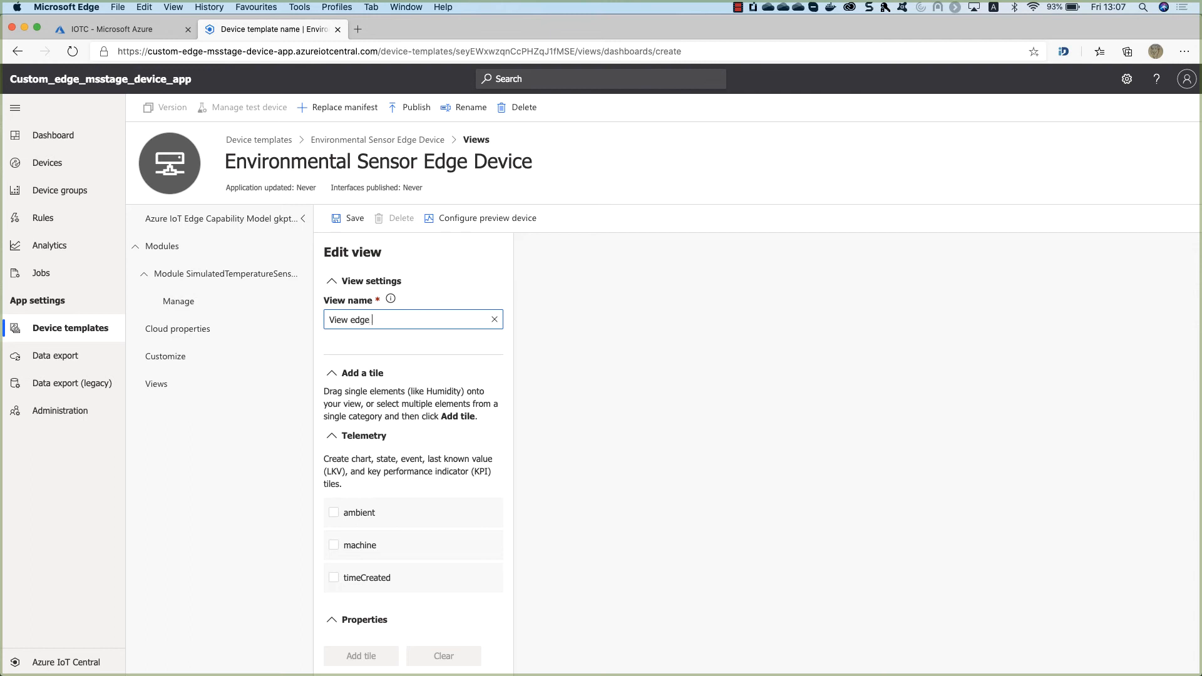
scroll(389, 438, "down", 2)
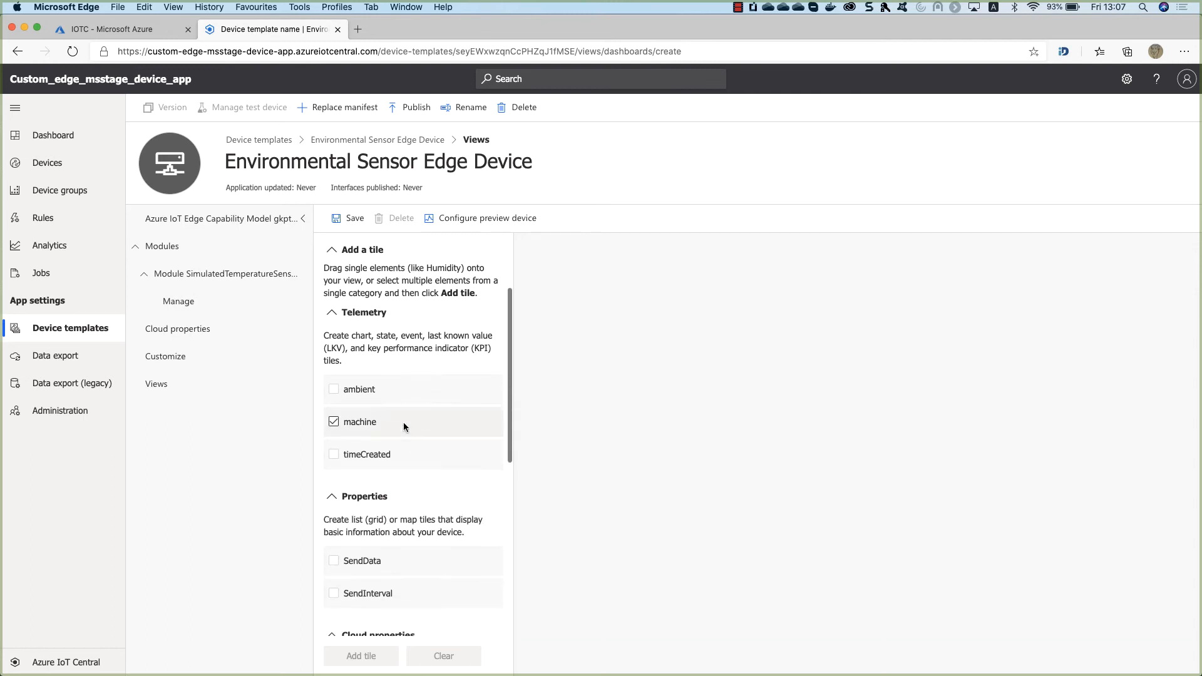
left_click(334, 391)
left_click(334, 422)
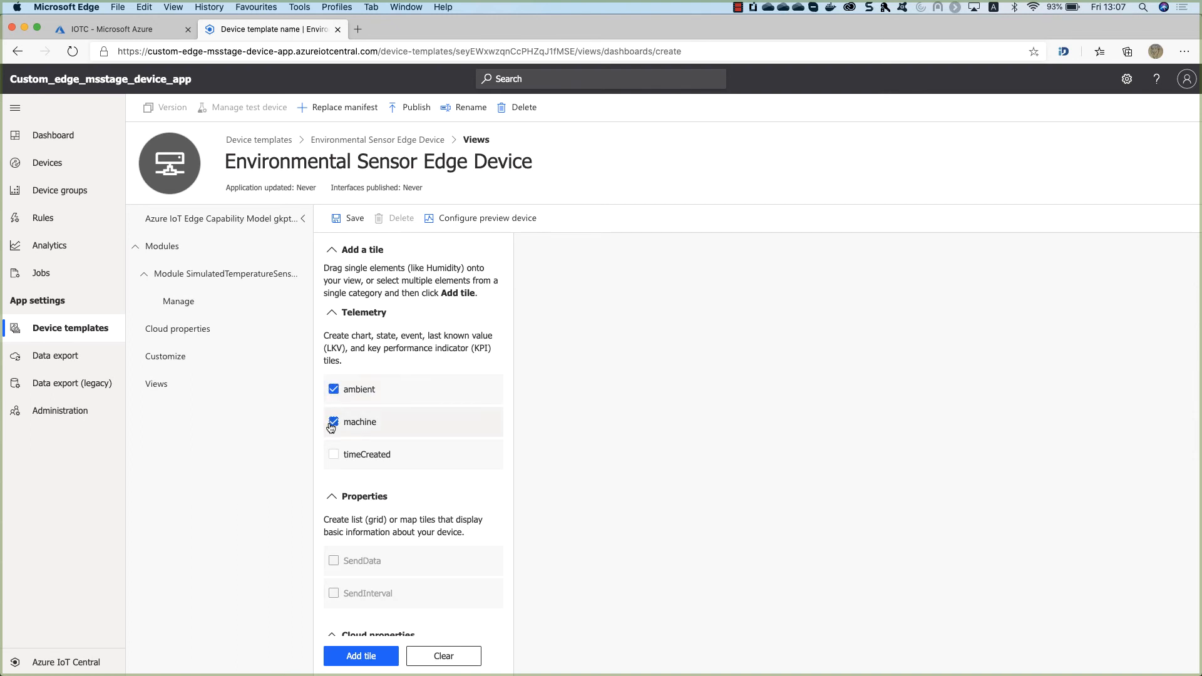
left_click(354, 656)
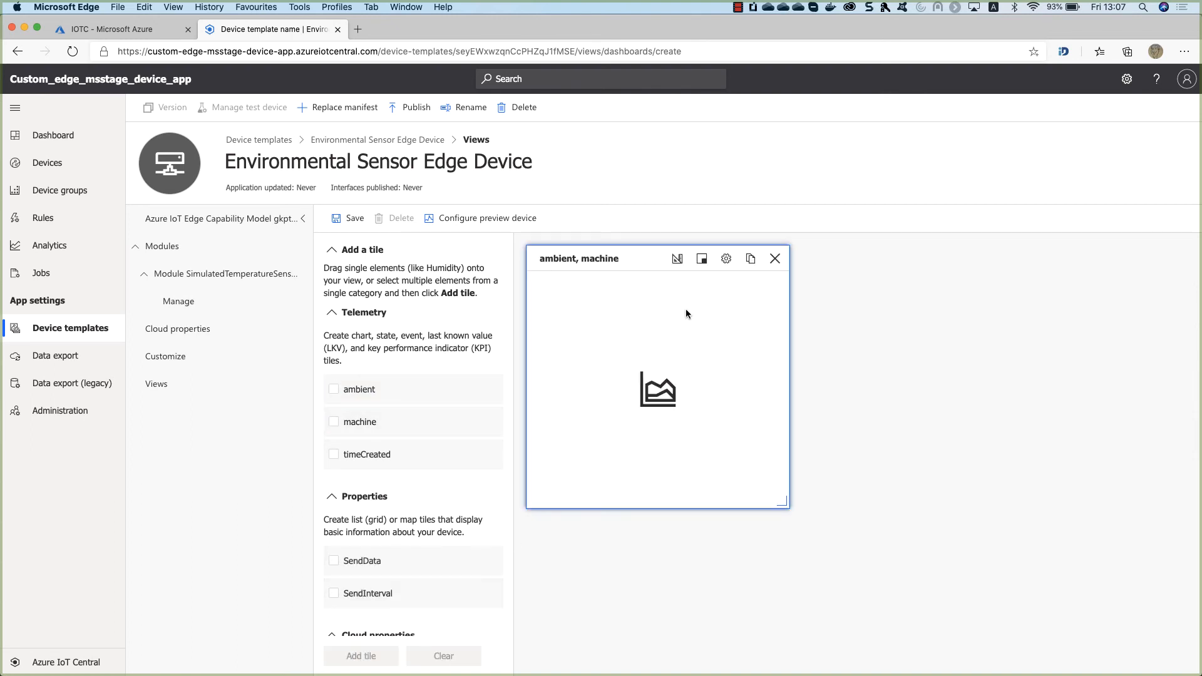
left_click(351, 218)
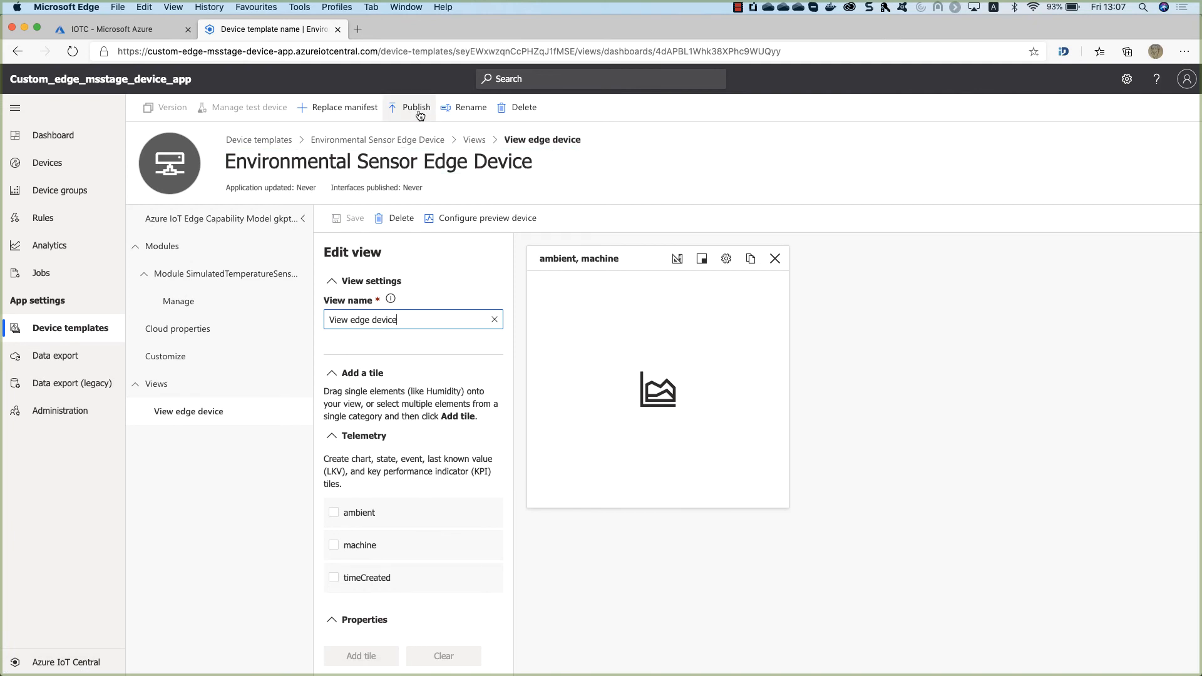
Publish the device template to the application and go to the Devices page.
left_click(417, 110)
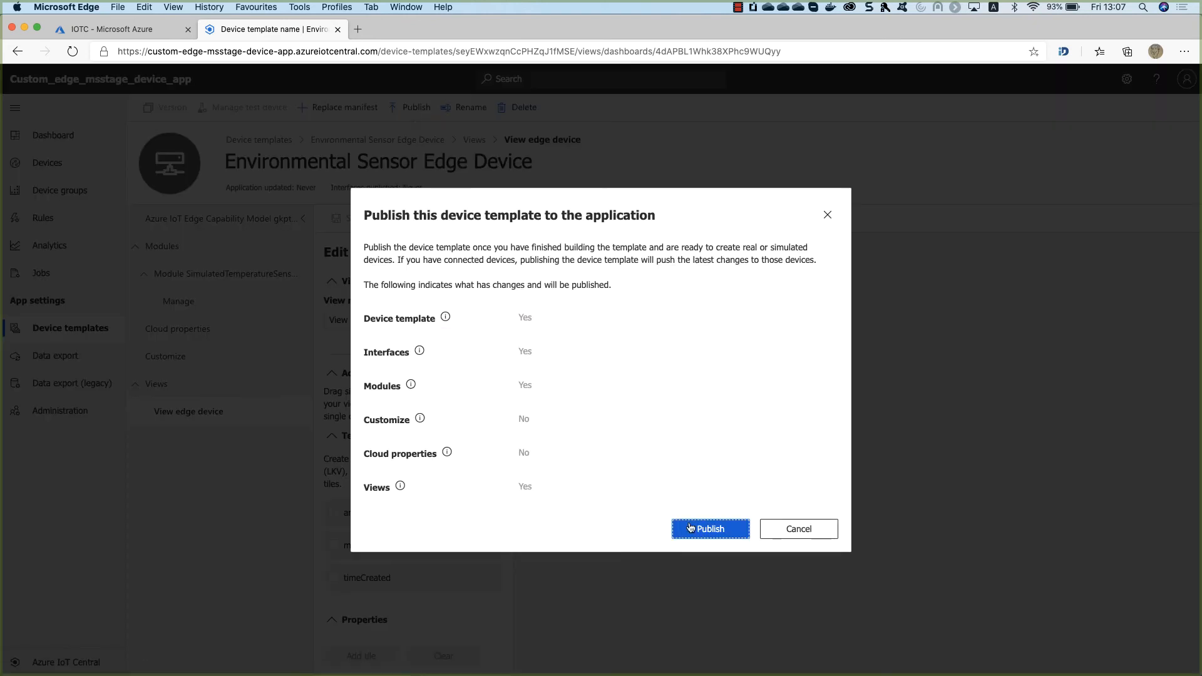
left_click(691, 528)
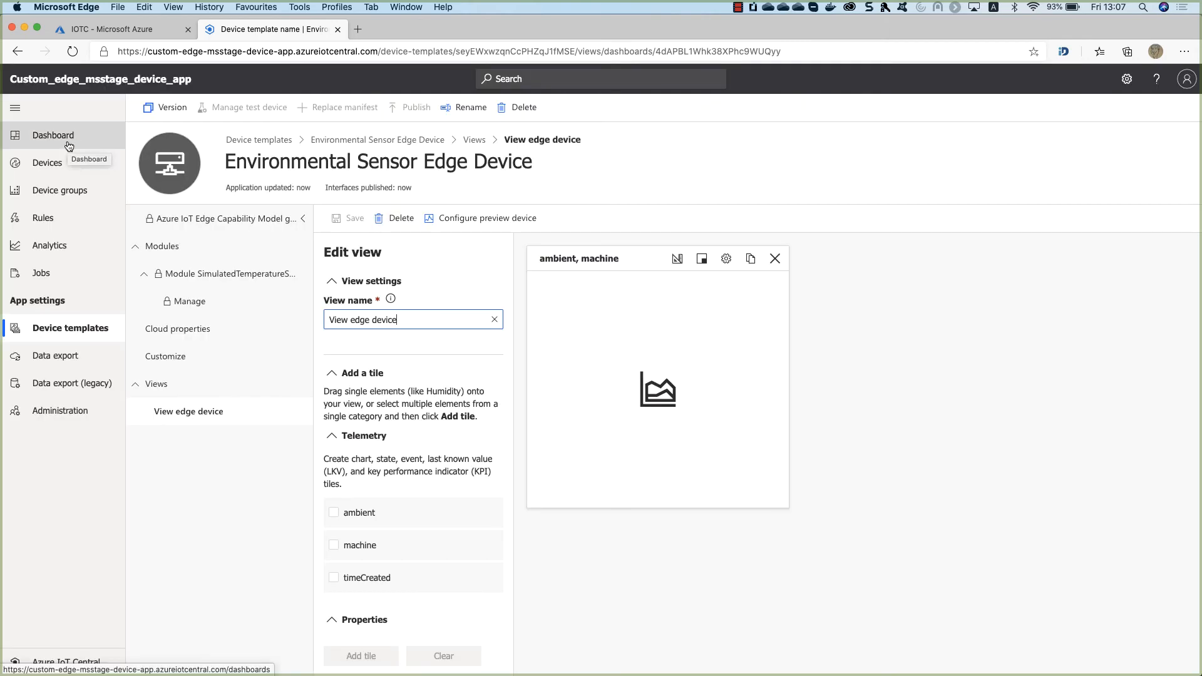
left_click(61, 164)
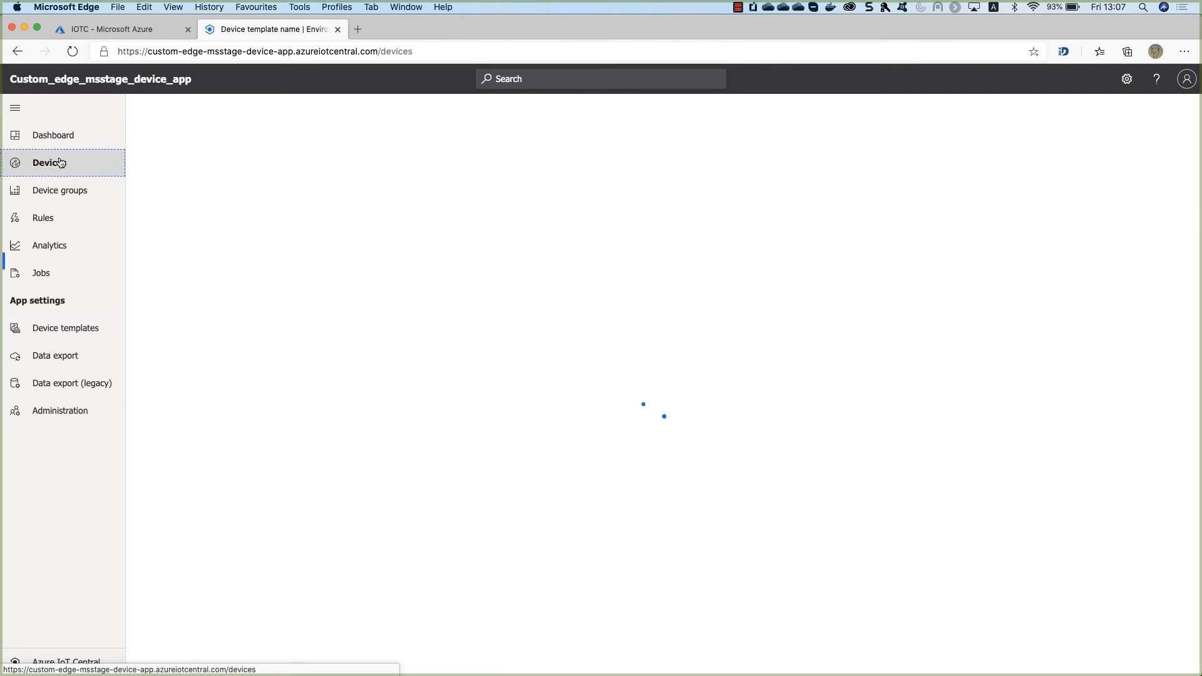
Create a new real device using the Environmental Sensor Edge Device template with default settings.
left_click(205, 191)
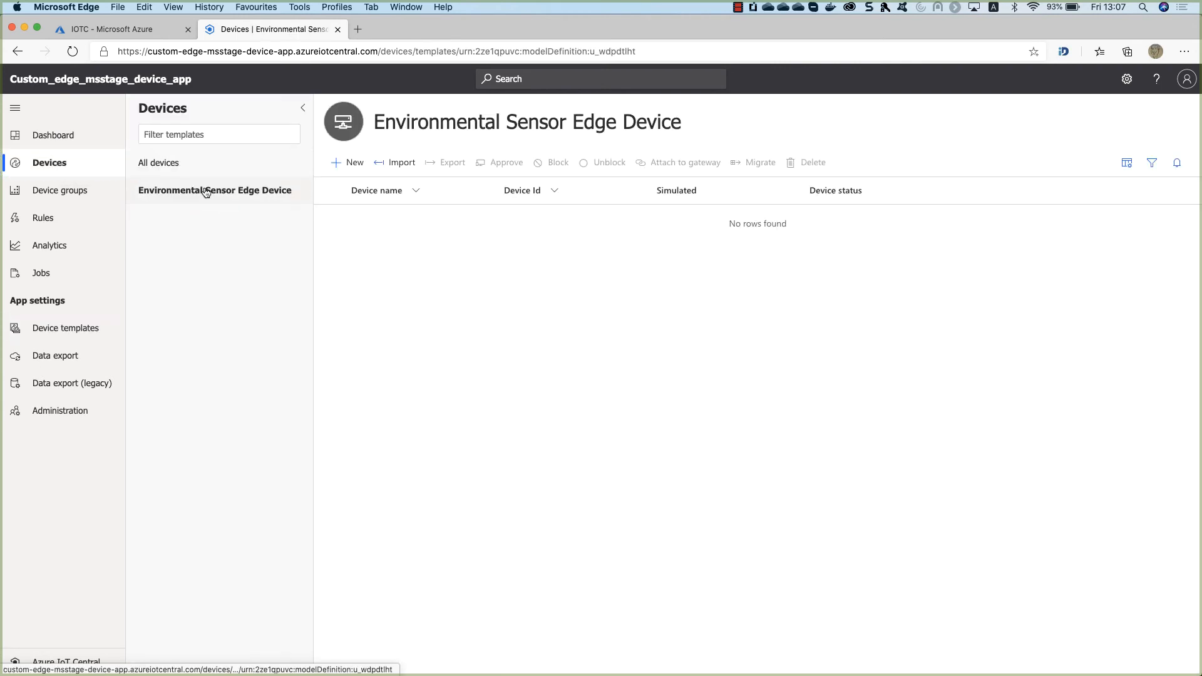
left_click(349, 167)
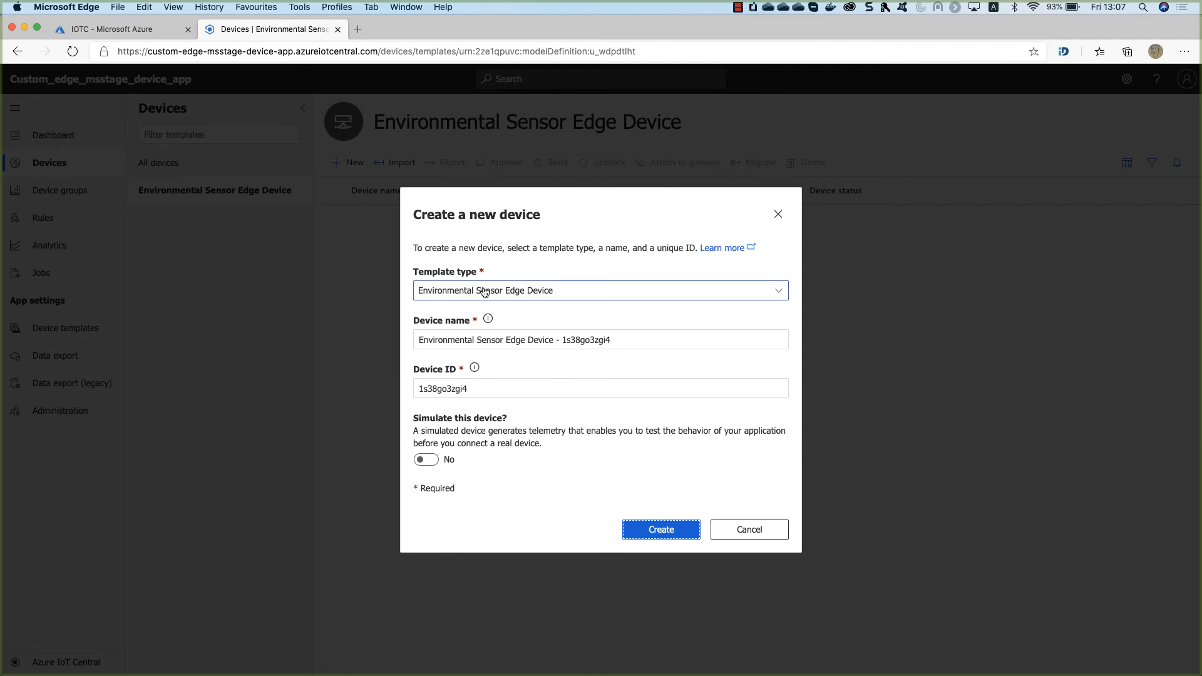
left_click(515, 290)
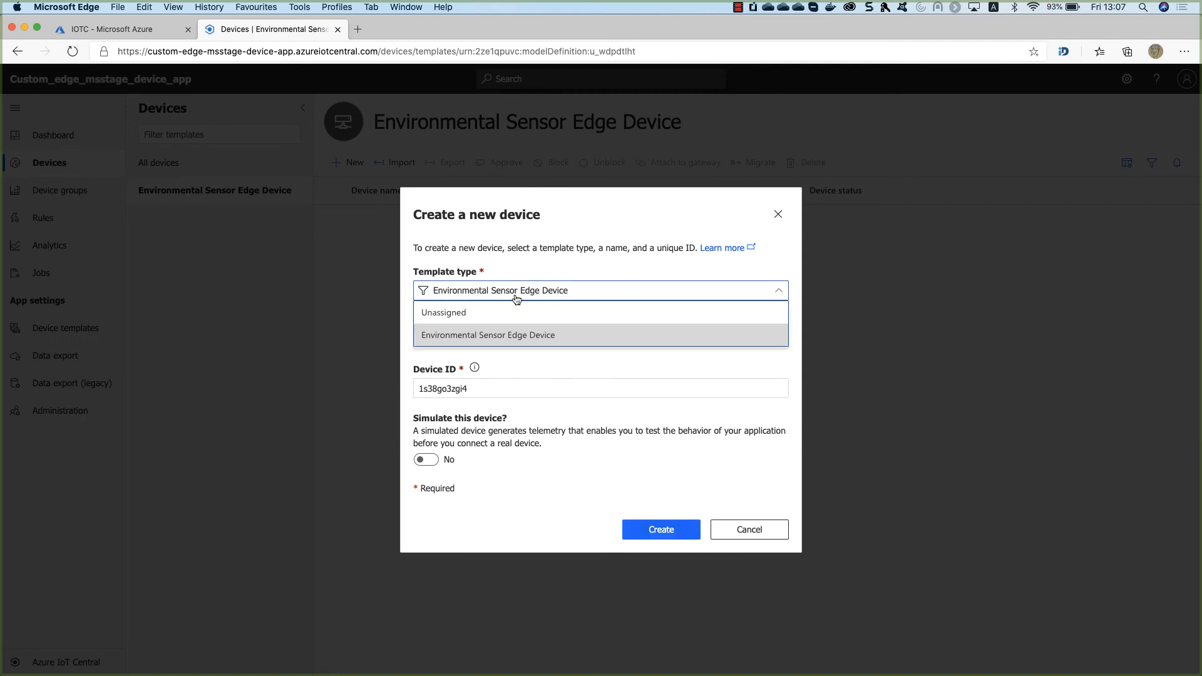
left_click(514, 335)
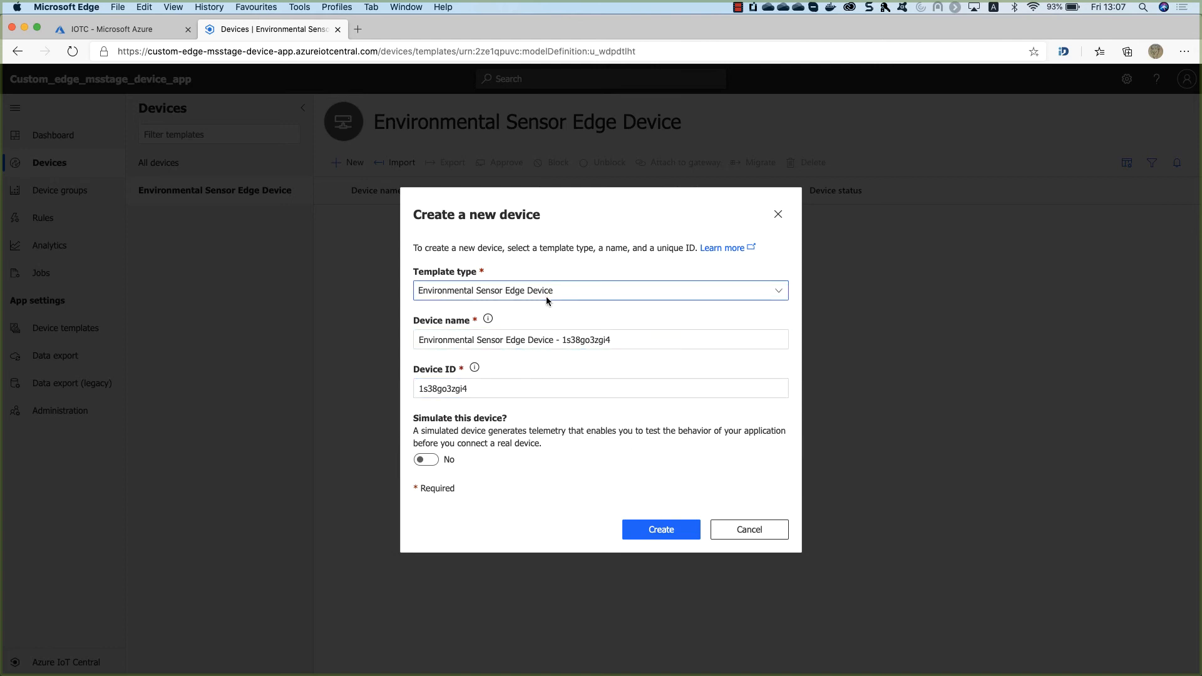
left_click(669, 532)
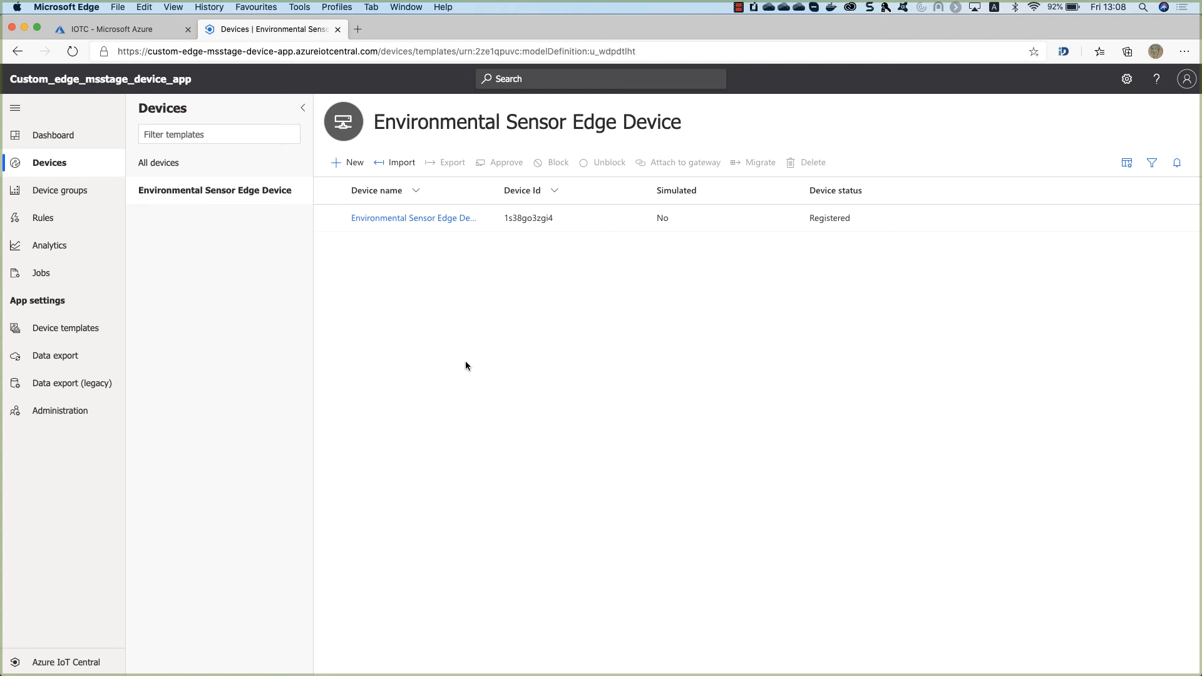
In a new browser tab, load the custom IoT Edge VM template deployment URL.
left_click(126, 32)
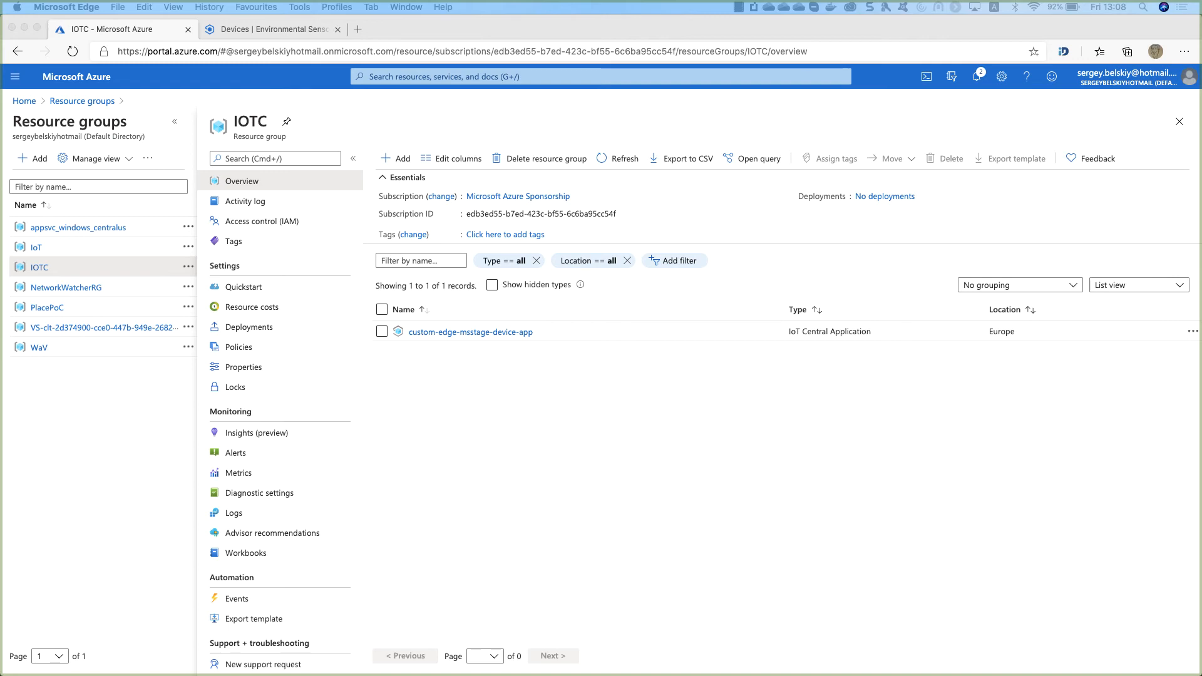
left_click(360, 31)
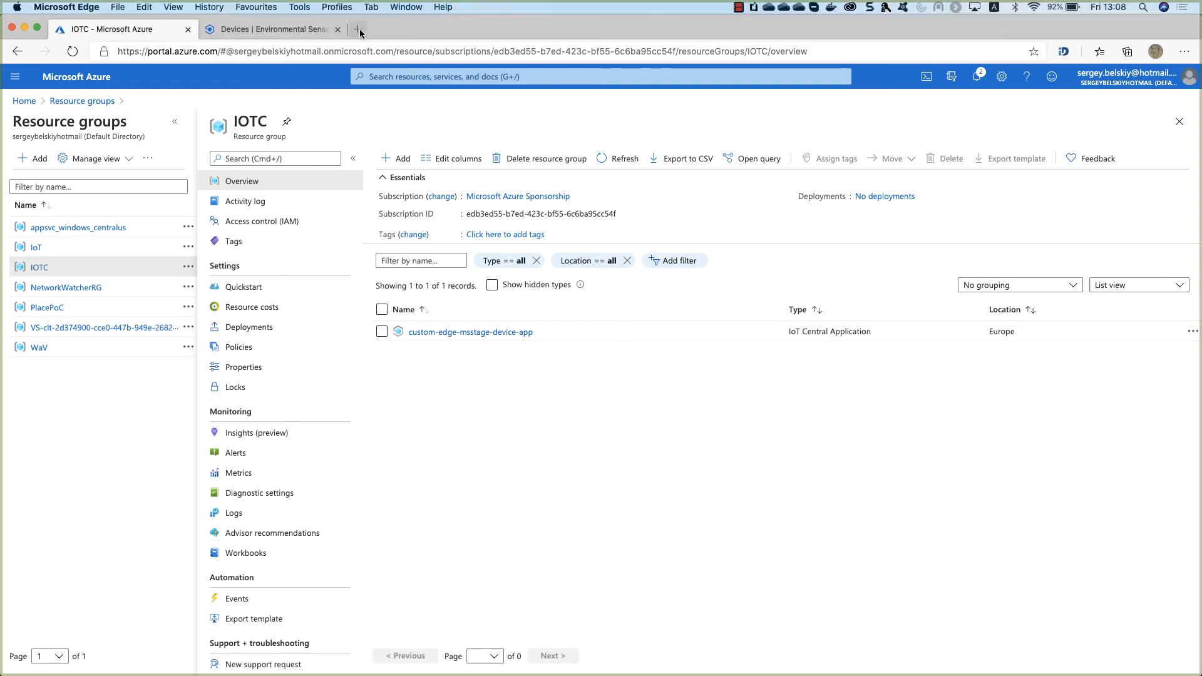
left_click(360, 31)
type("https://portal.azure.com/#create/Microsoft.Template/uri/https%3A%2F%2Fraw.githubusercontent.com%2Fazure%2Fiotedge-vm-deploy%2Fmaster%2FedgeDeploy.json")
key("Return")
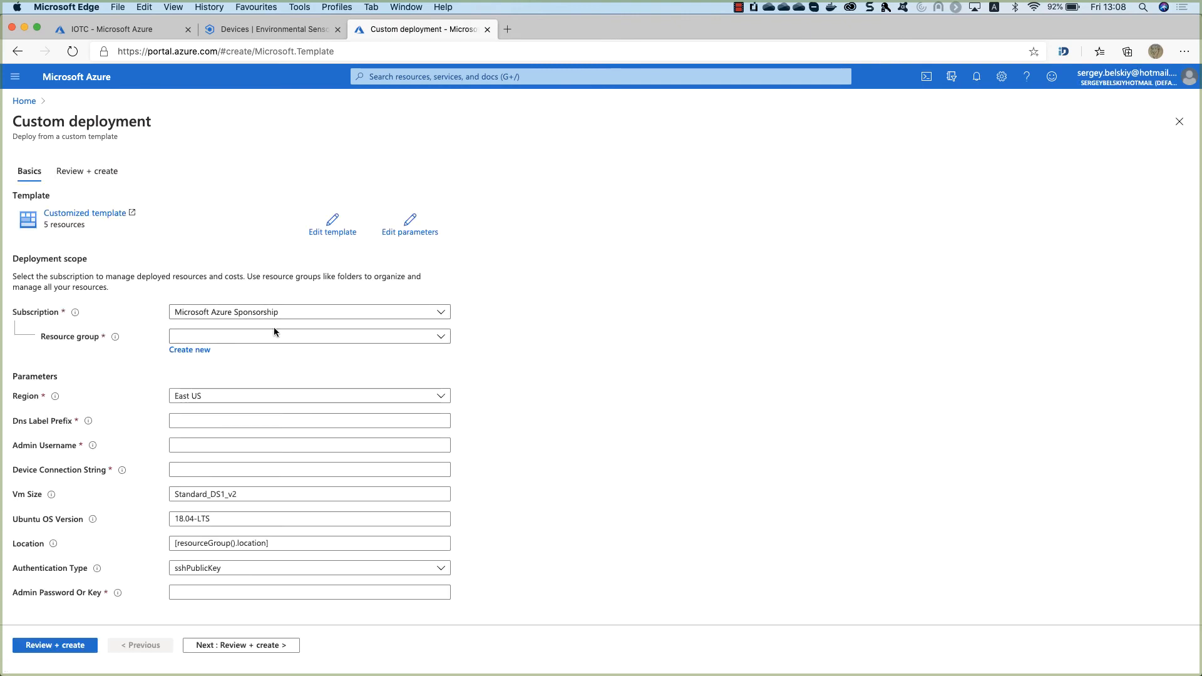
Select the IOTC resource group and dismiss the credit notifications.
left_click(263, 337)
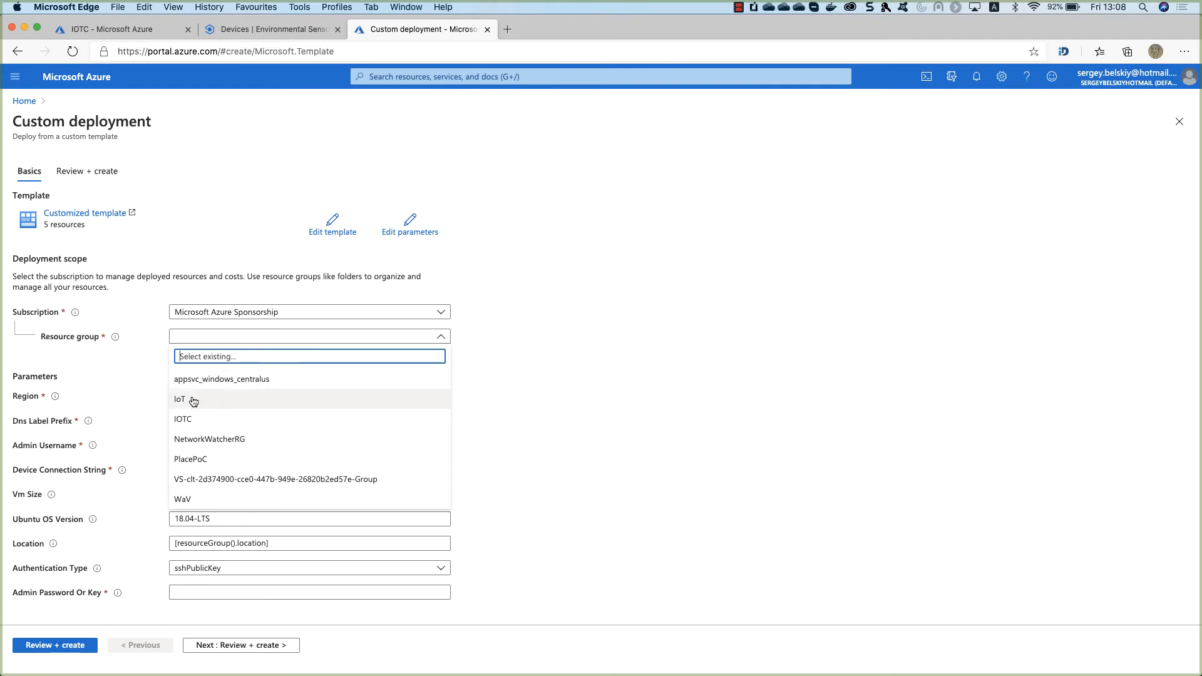
left_click(188, 418)
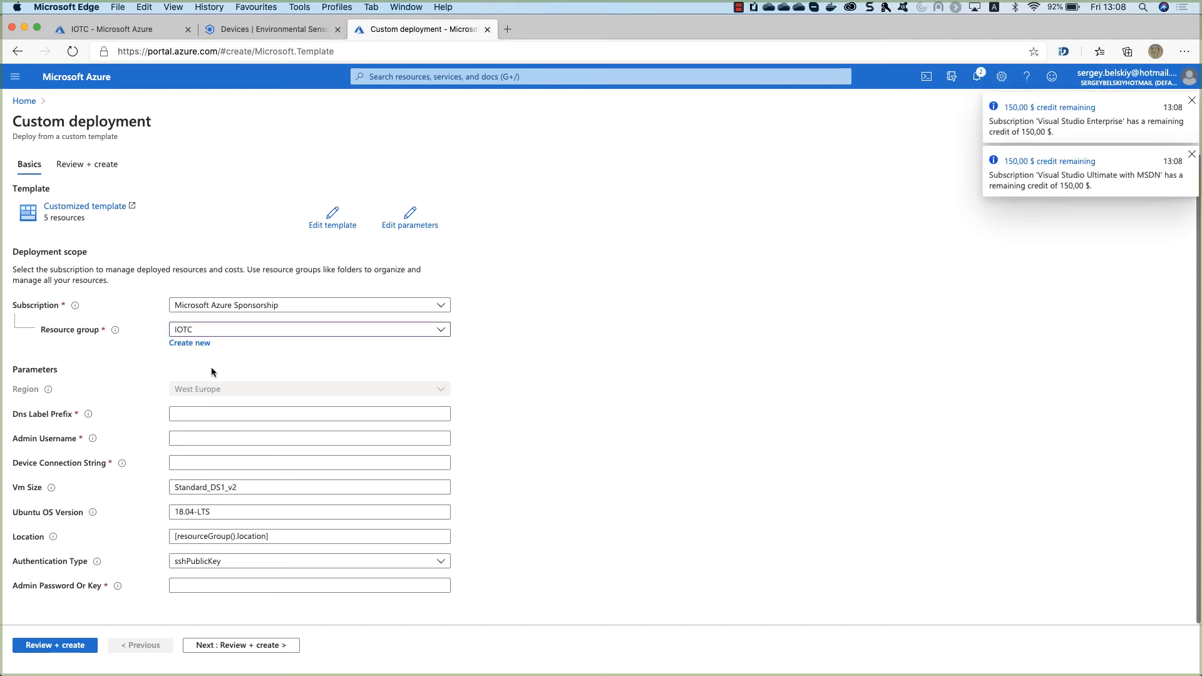
left_click(1192, 99)
left_click(1192, 99)
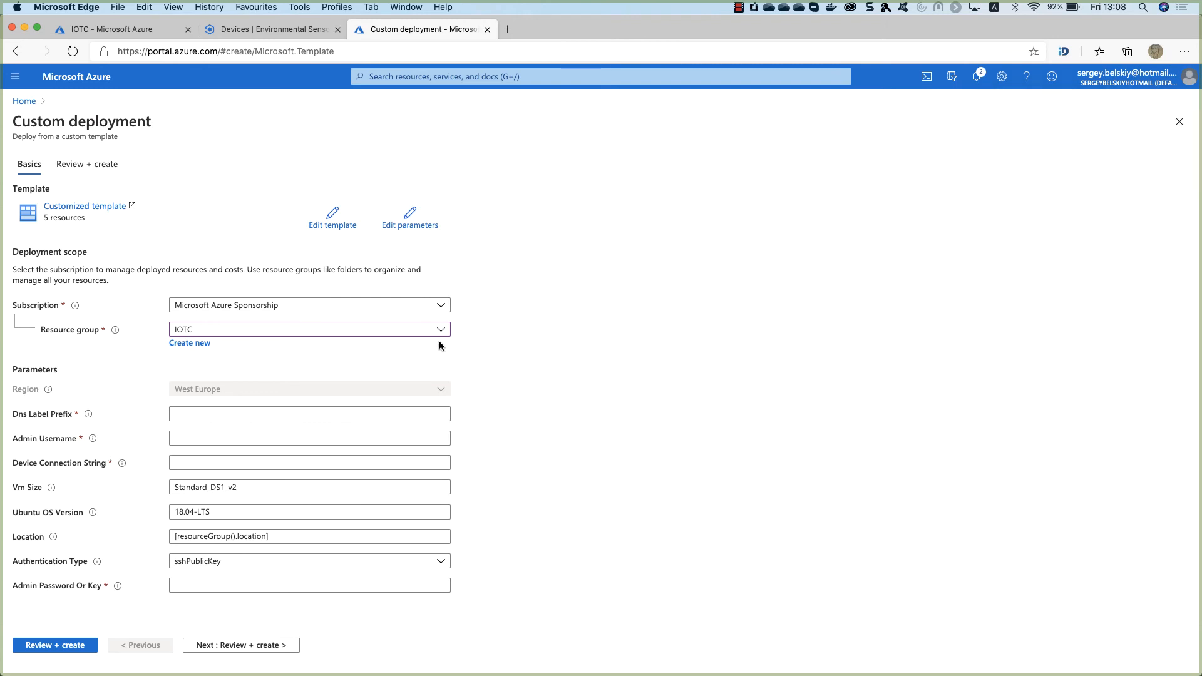
Set DNS label prefix contoso-central-edge-test-new-2020, admin username edgeadmin, and connection string 'temp'.
left_click(235, 414)
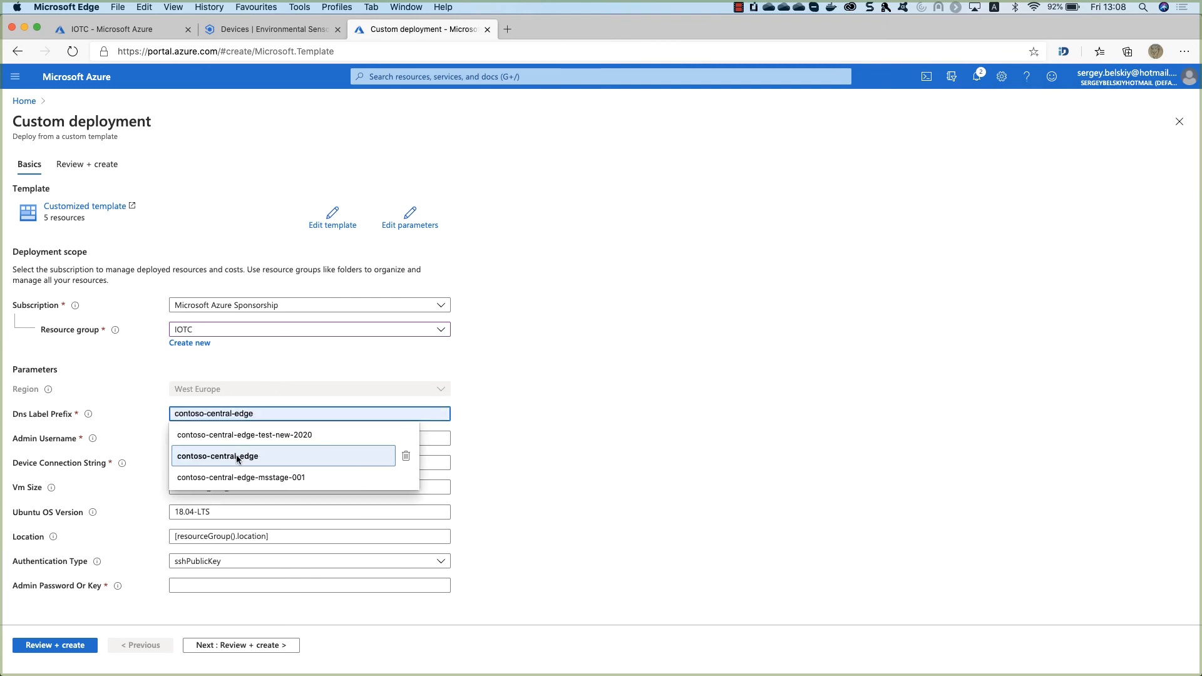
left_click(257, 435)
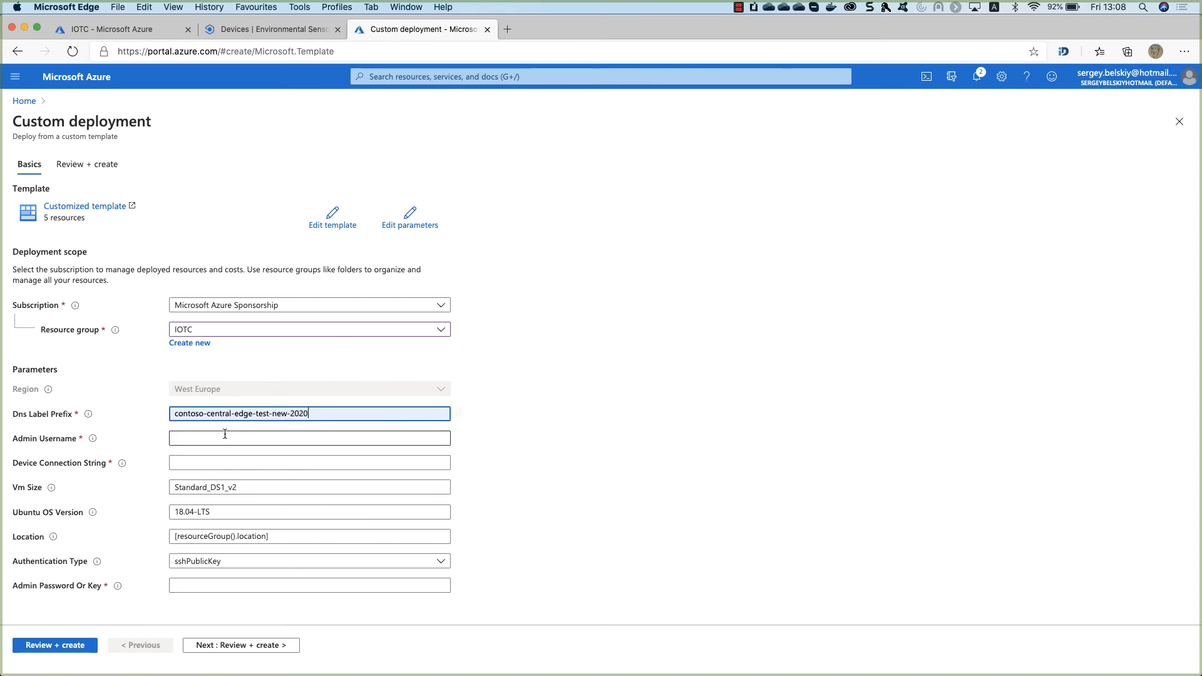
left_click(222, 437)
left_click(208, 455)
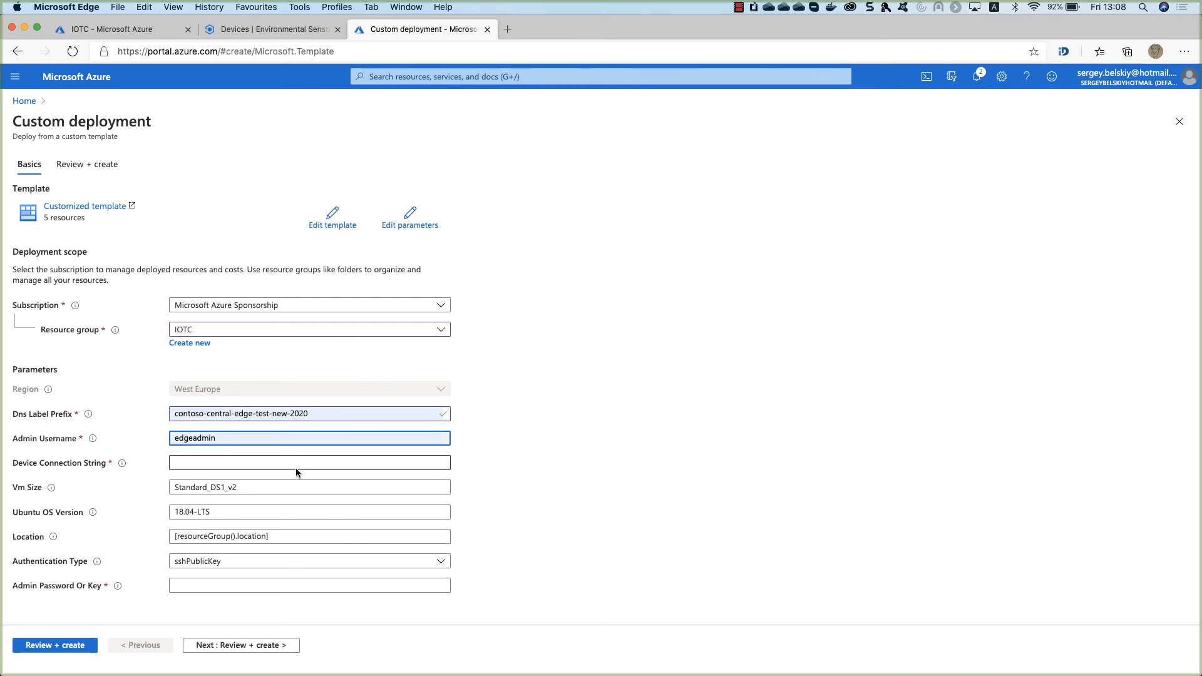
left_click(223, 459)
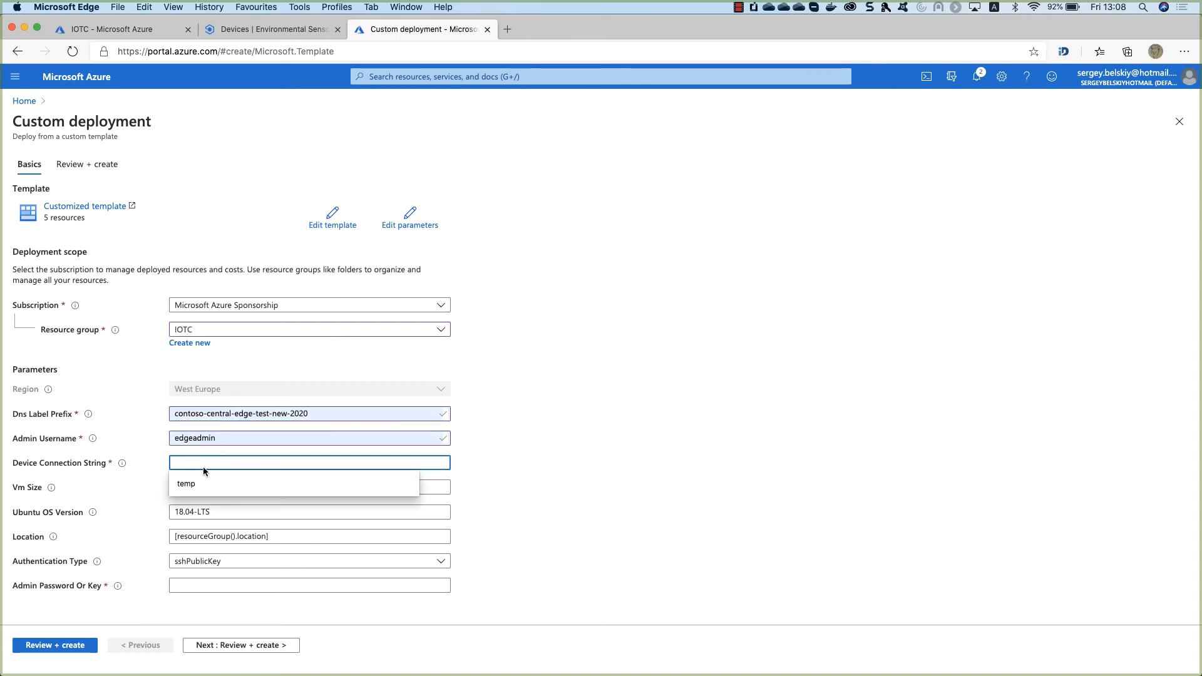
left_click(206, 486)
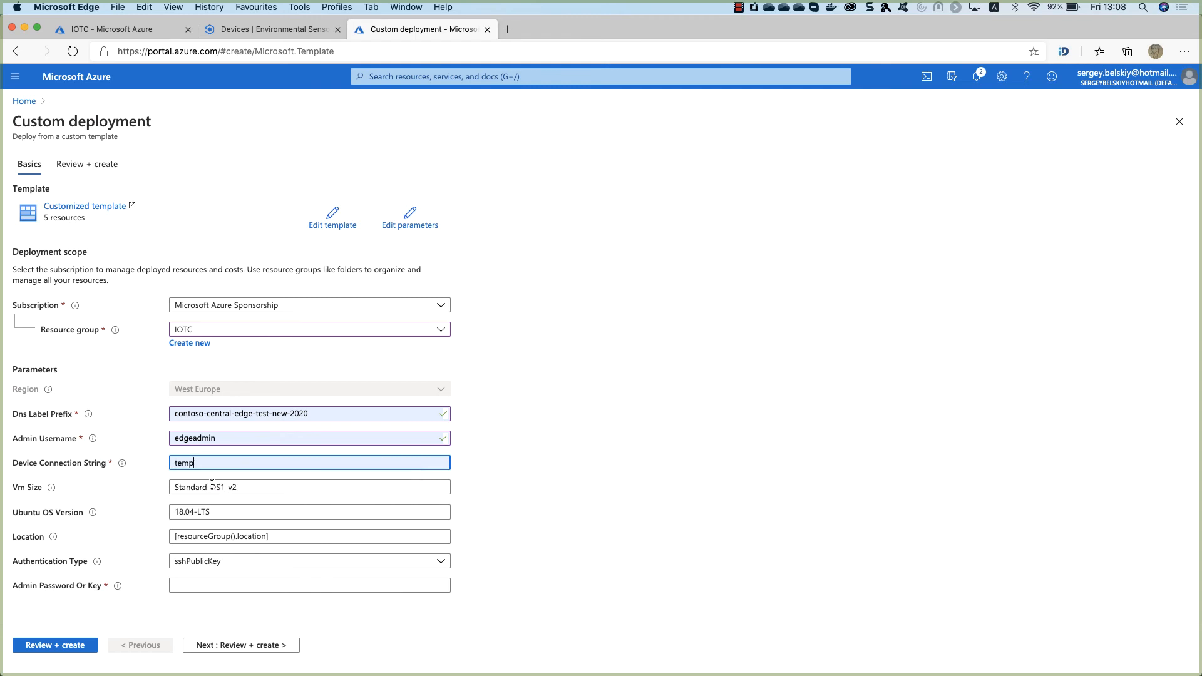
left_click(572, 515)
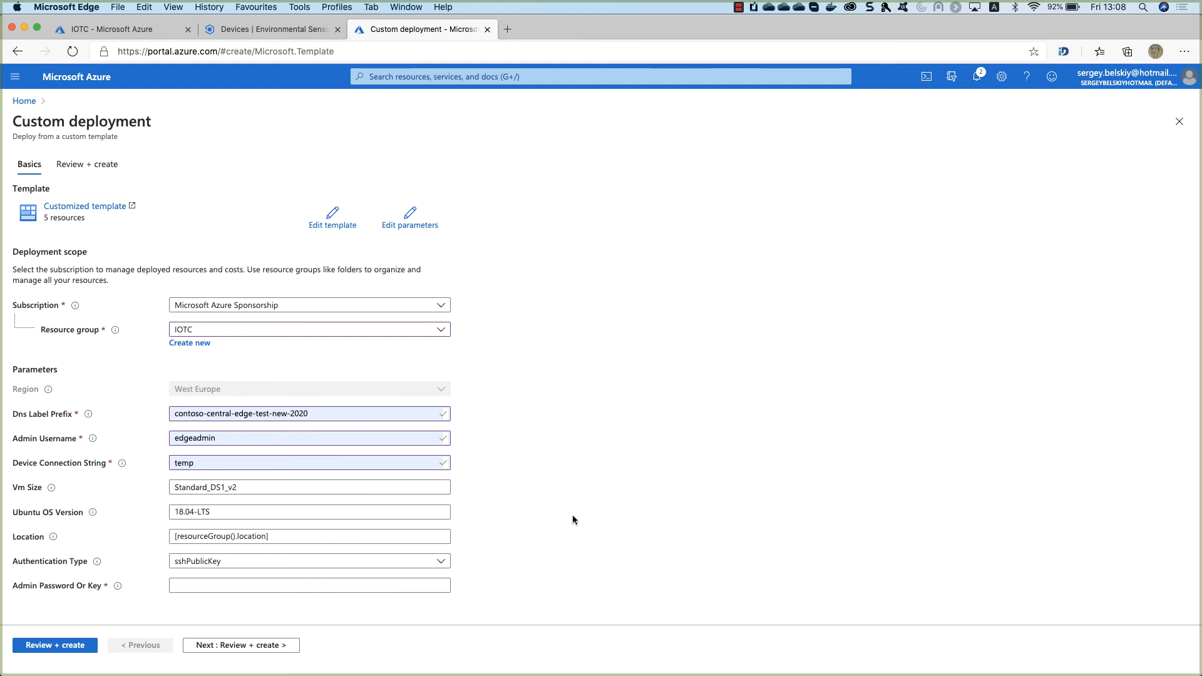
Switch authentication type to password and enter an admin password.
left_click(227, 564)
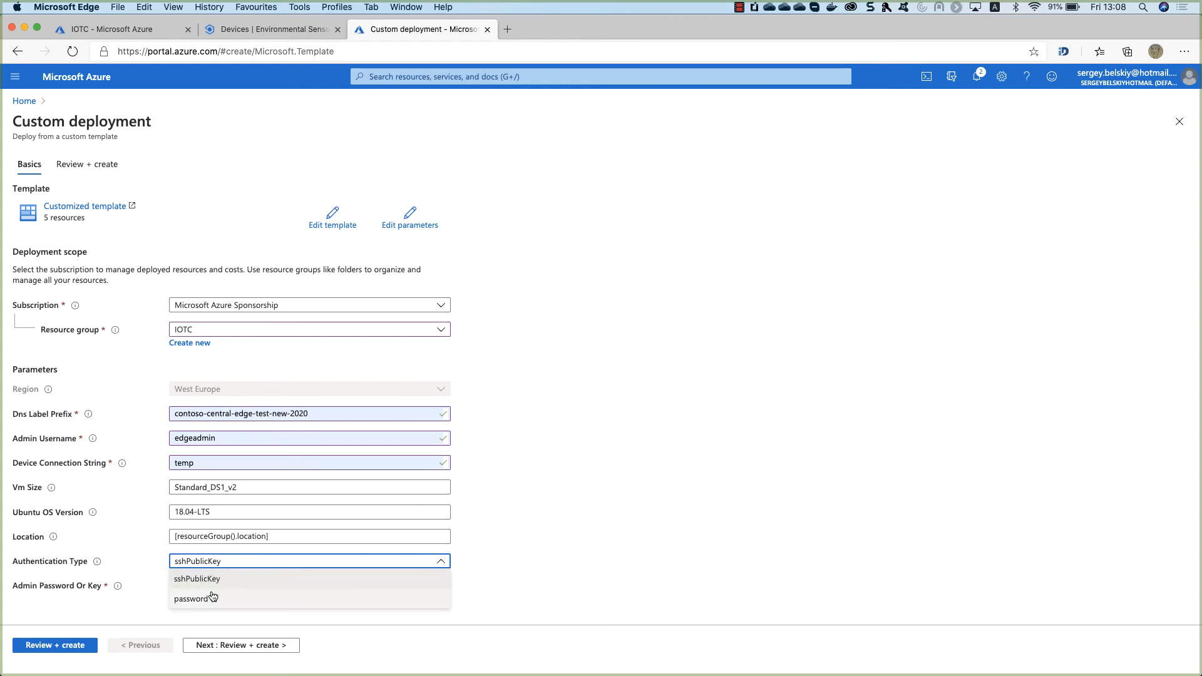
left_click(213, 599)
left_click(215, 580)
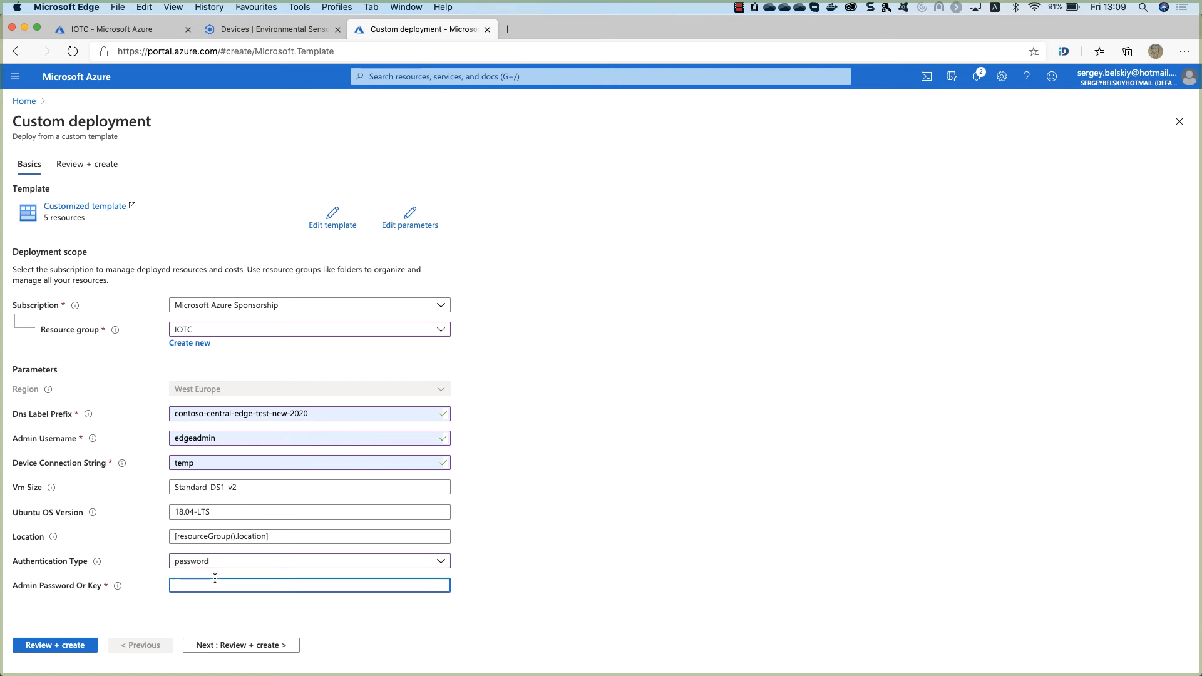
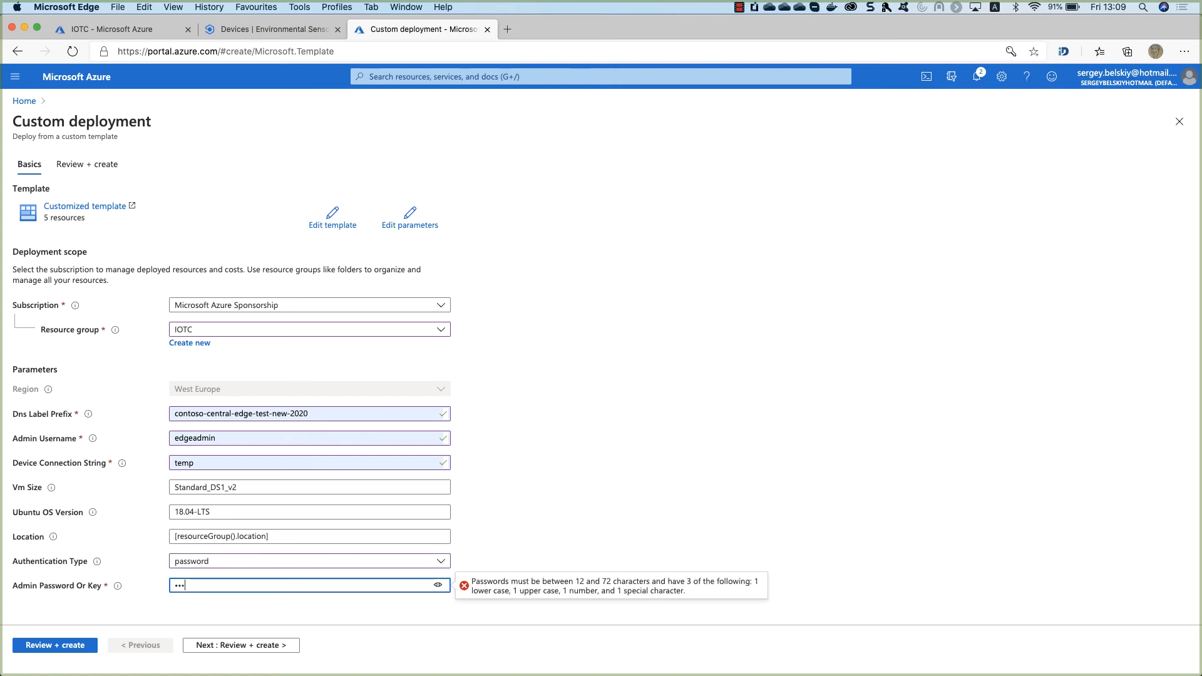
Review and create the custom deployment into the IOTC resource group.
left_click(28, 645)
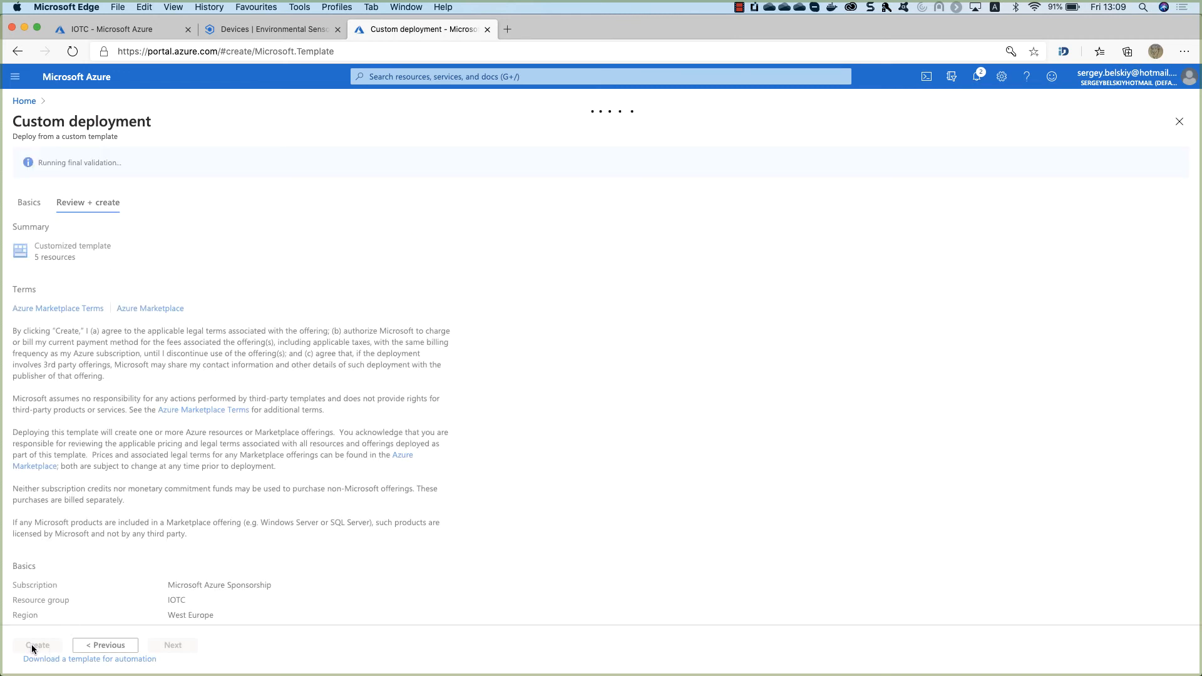
left_click(37, 648)
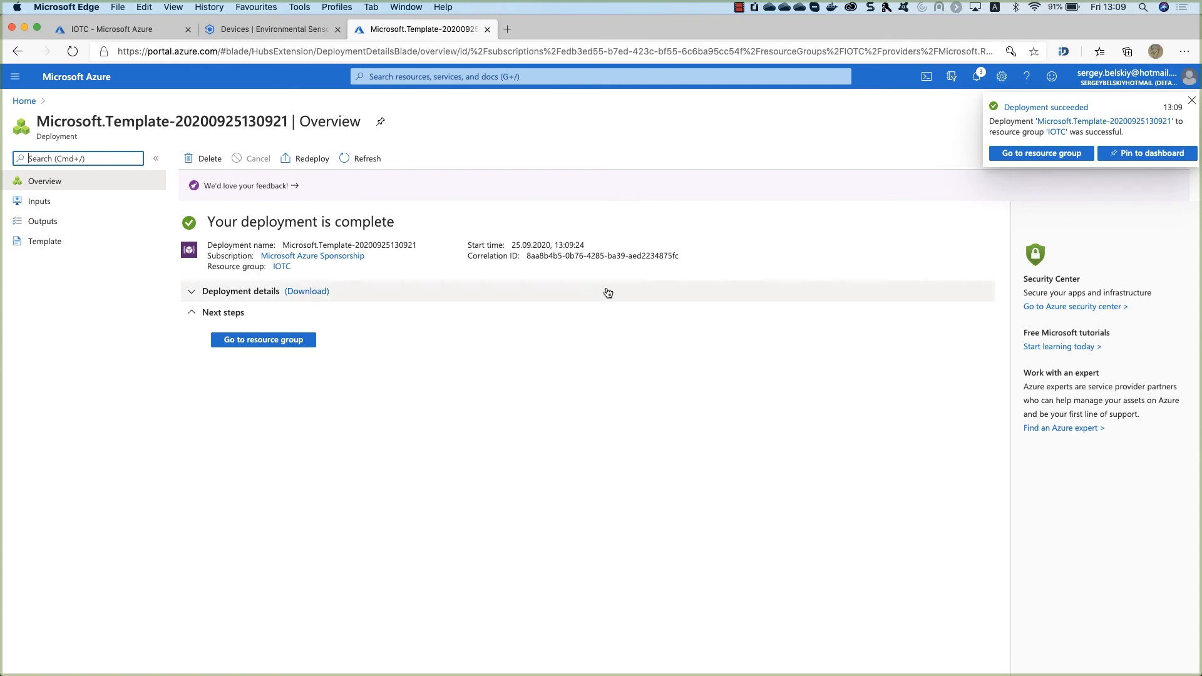
Open the new VM vm-yrszanzcc2dh6 from the refreshed IOTC resource group.
left_click(256, 340)
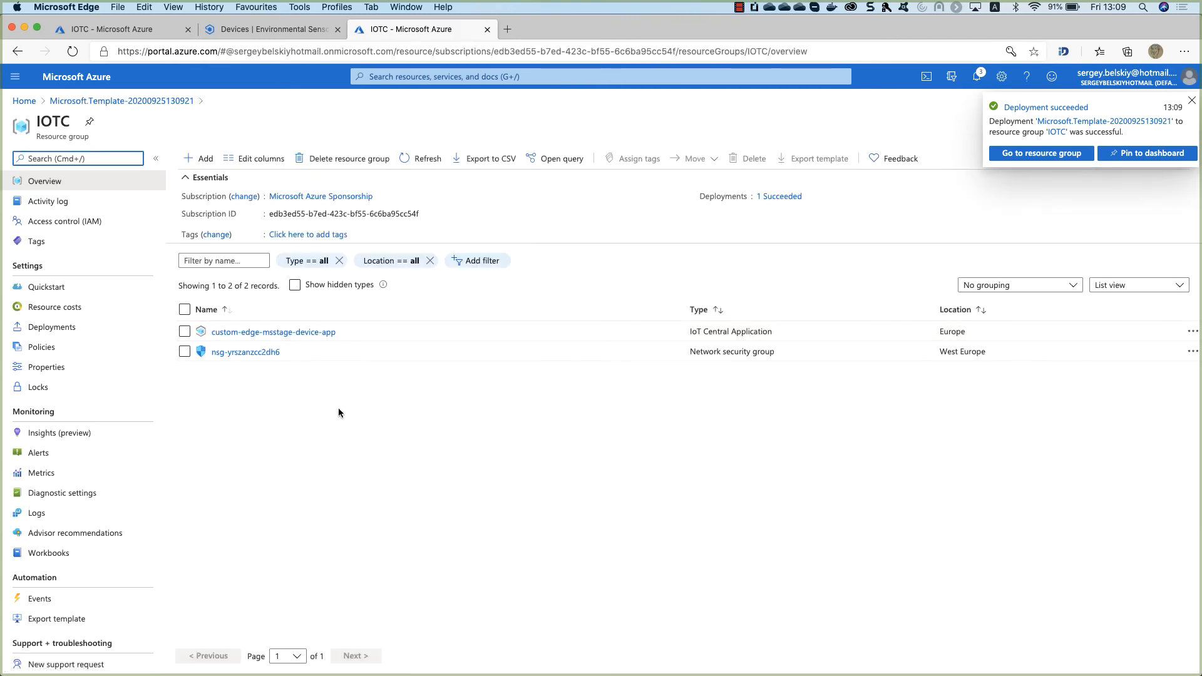
left_click(71, 53)
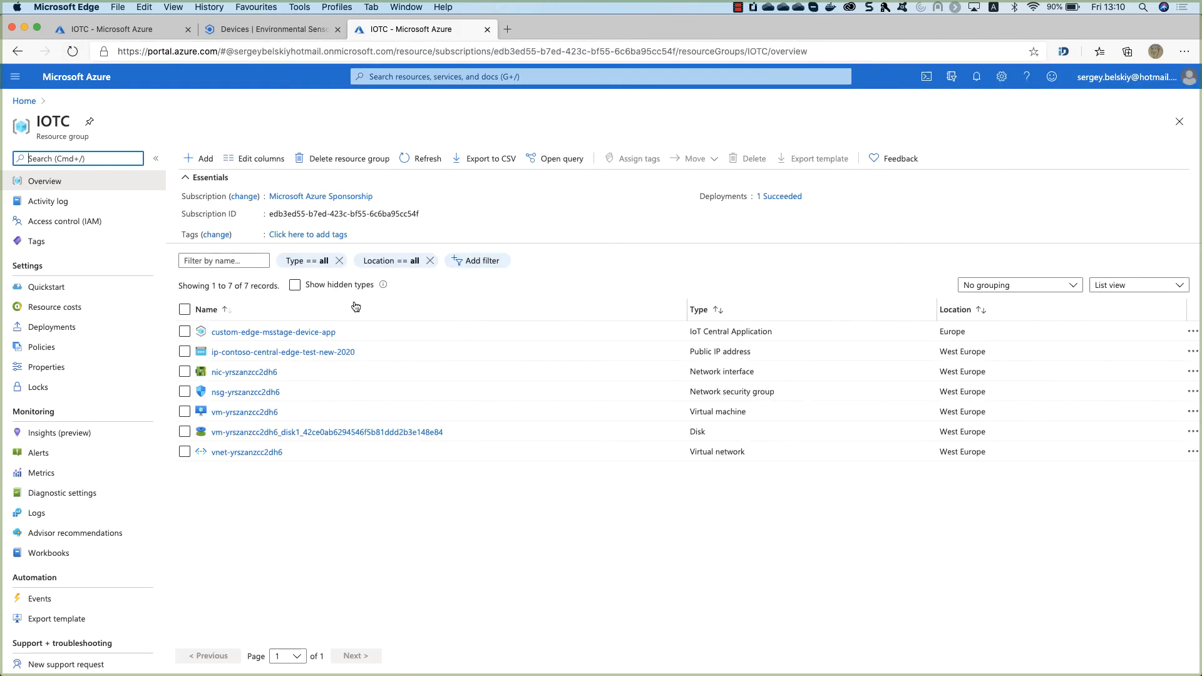
left_click(231, 411)
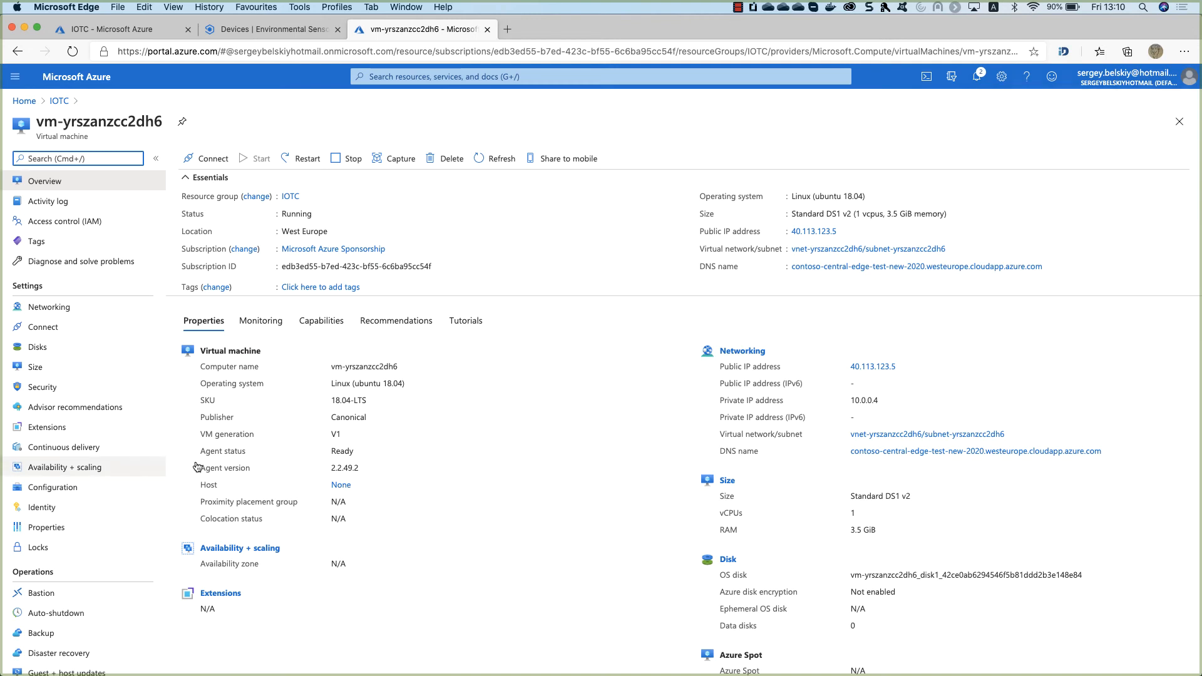
Switch boot diagnostics to a new custom StorageV2 storage account, edgemsstage, and save.
scroll(128, 466, "down", 10)
scroll(128, 465, "down", 2)
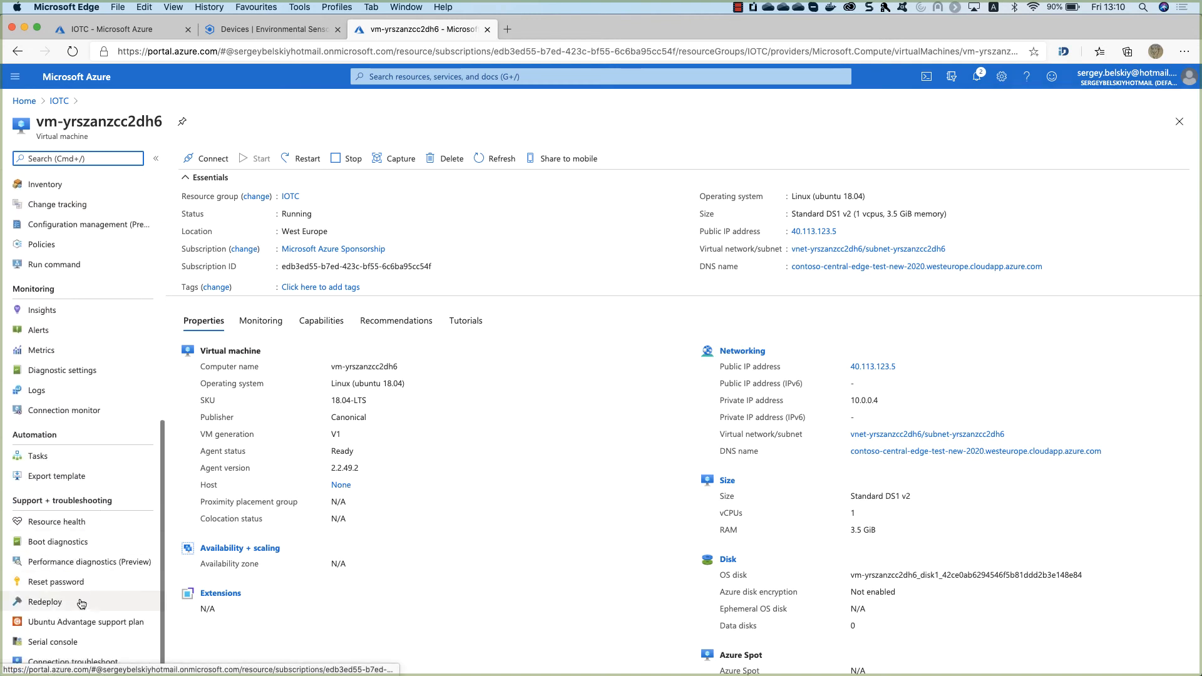
left_click(53, 622)
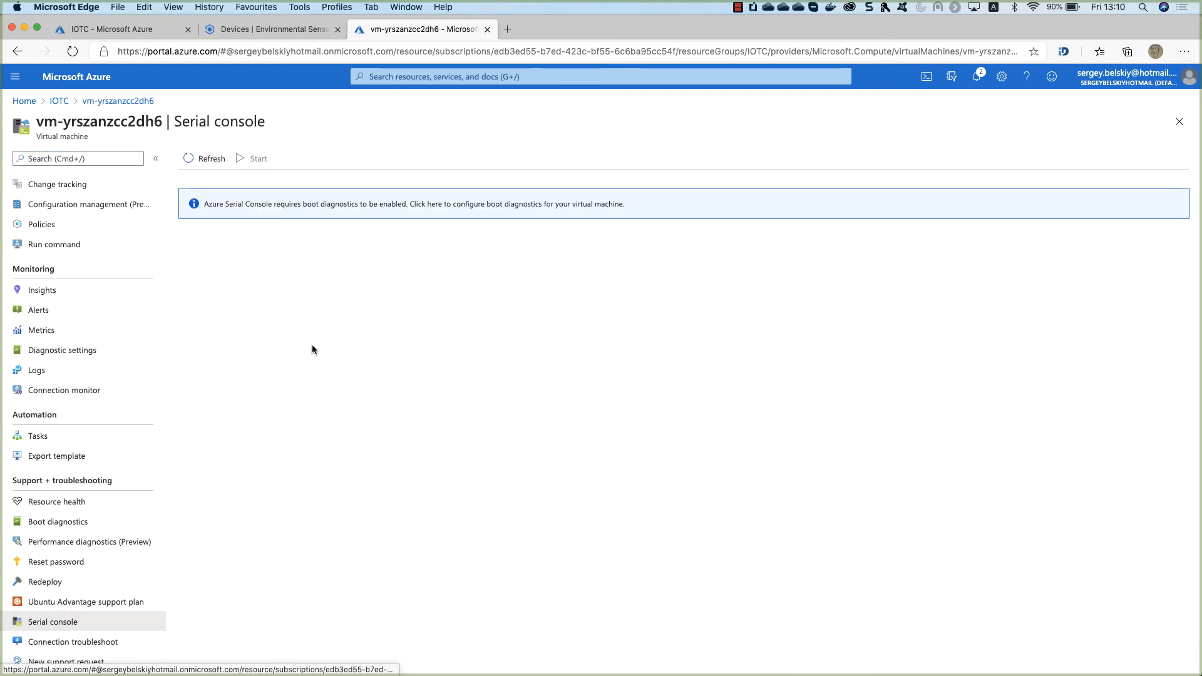
left_click(336, 204)
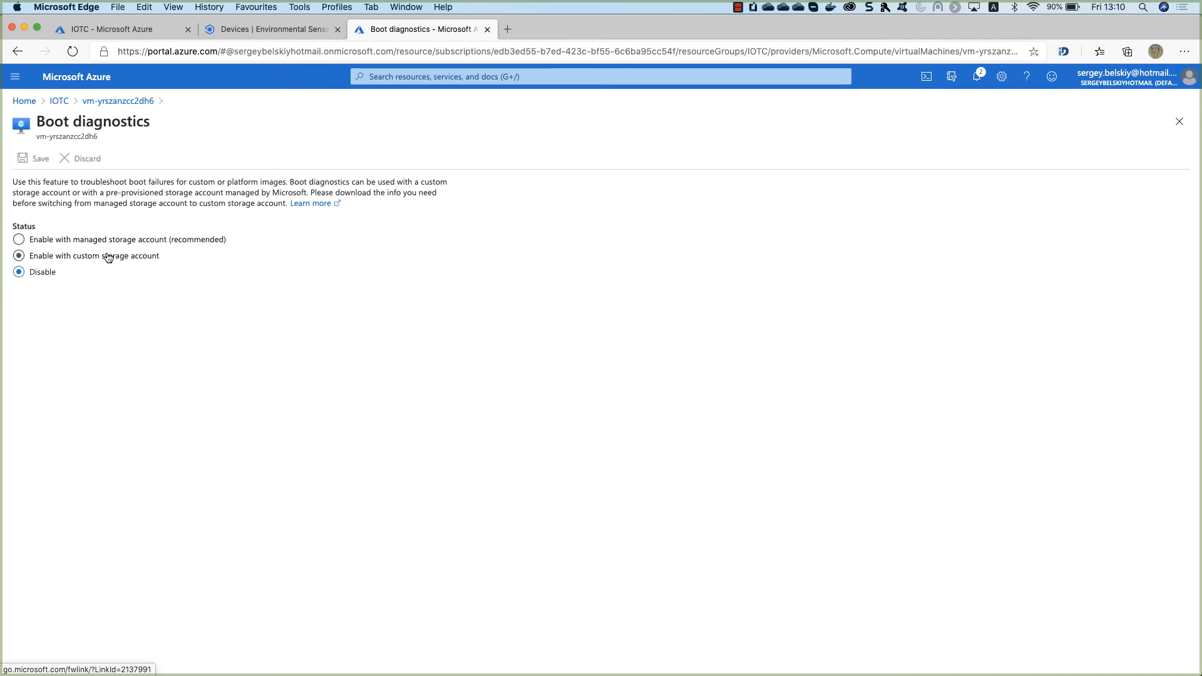
left_click(83, 258)
left_click(33, 327)
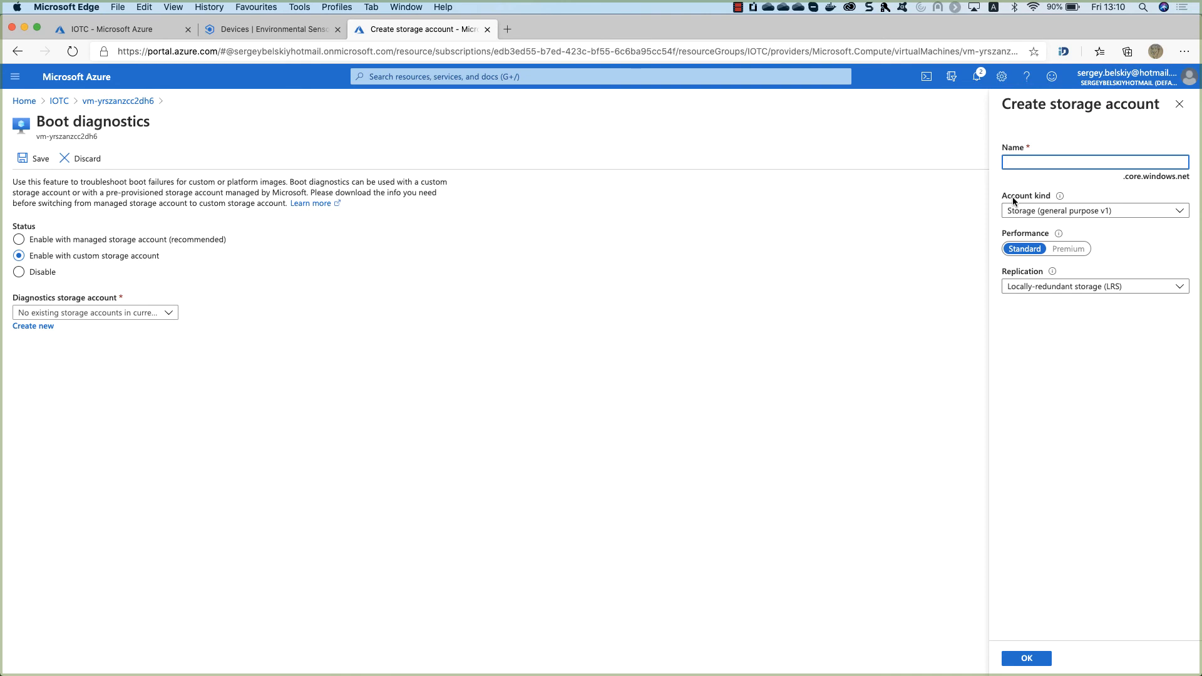
type("edgemsstage")
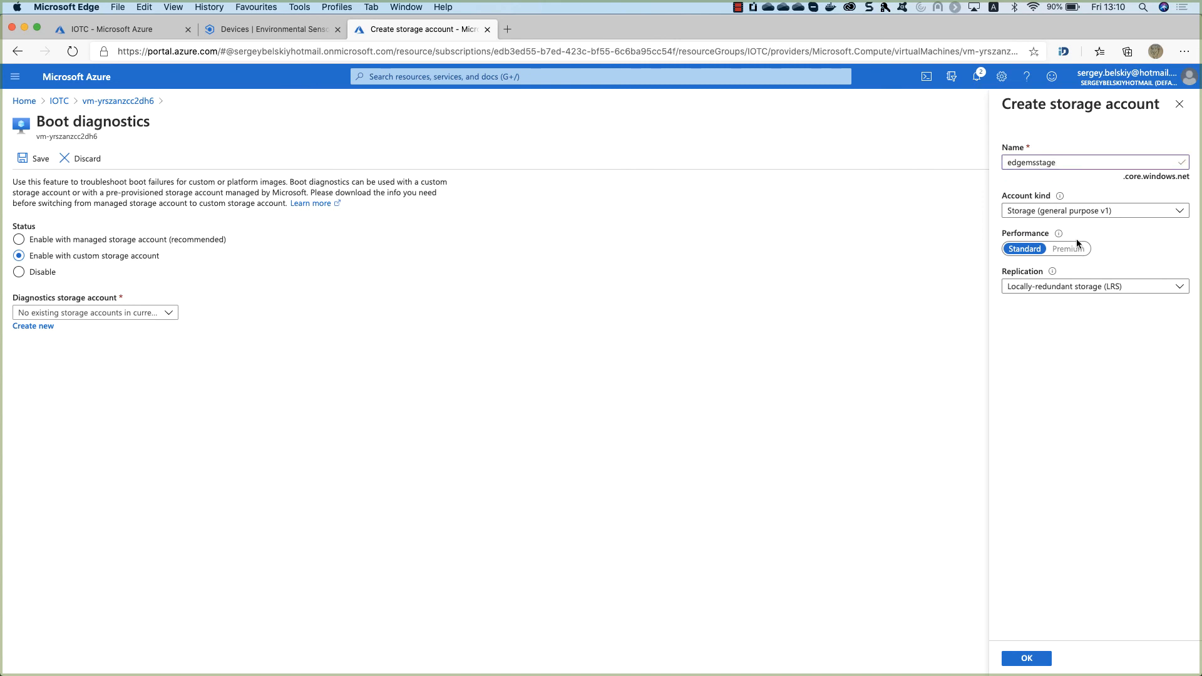
left_click(1077, 210)
left_click(1064, 225)
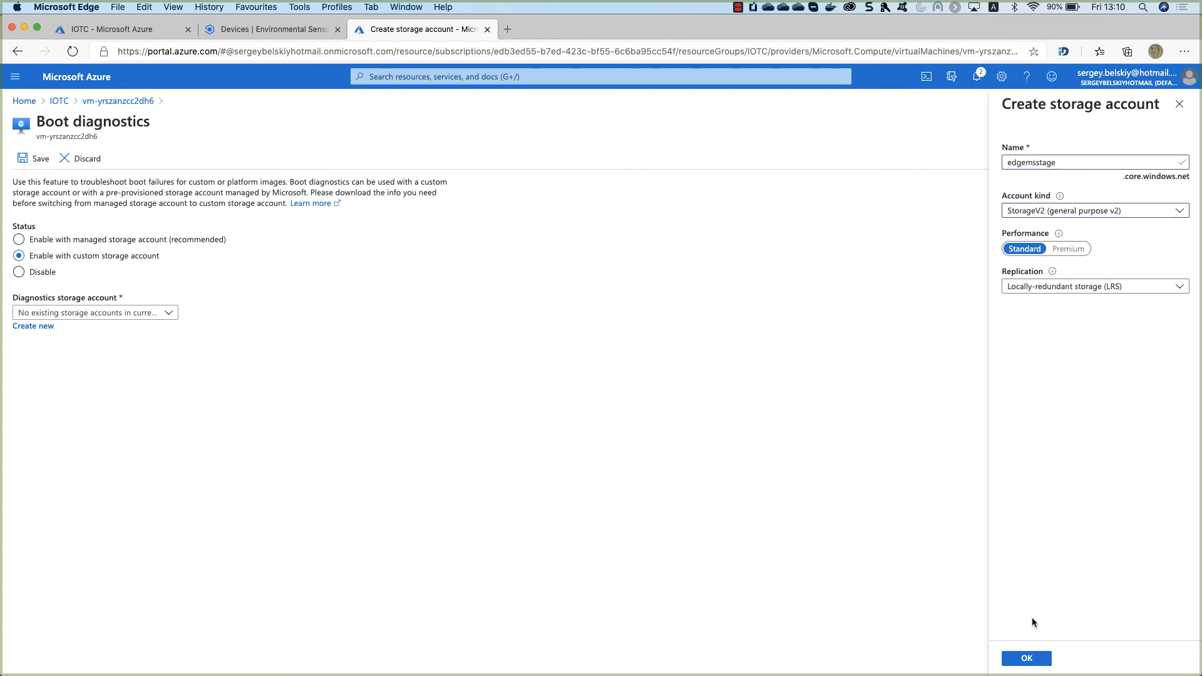
left_click(1028, 658)
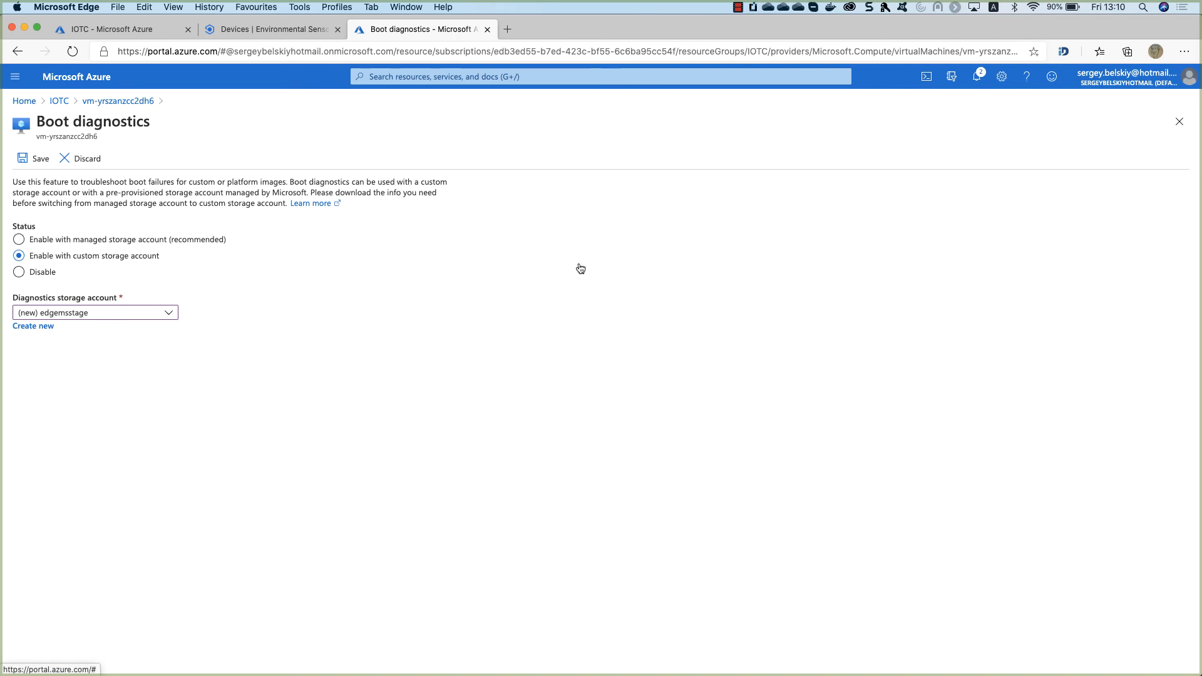
left_click(35, 159)
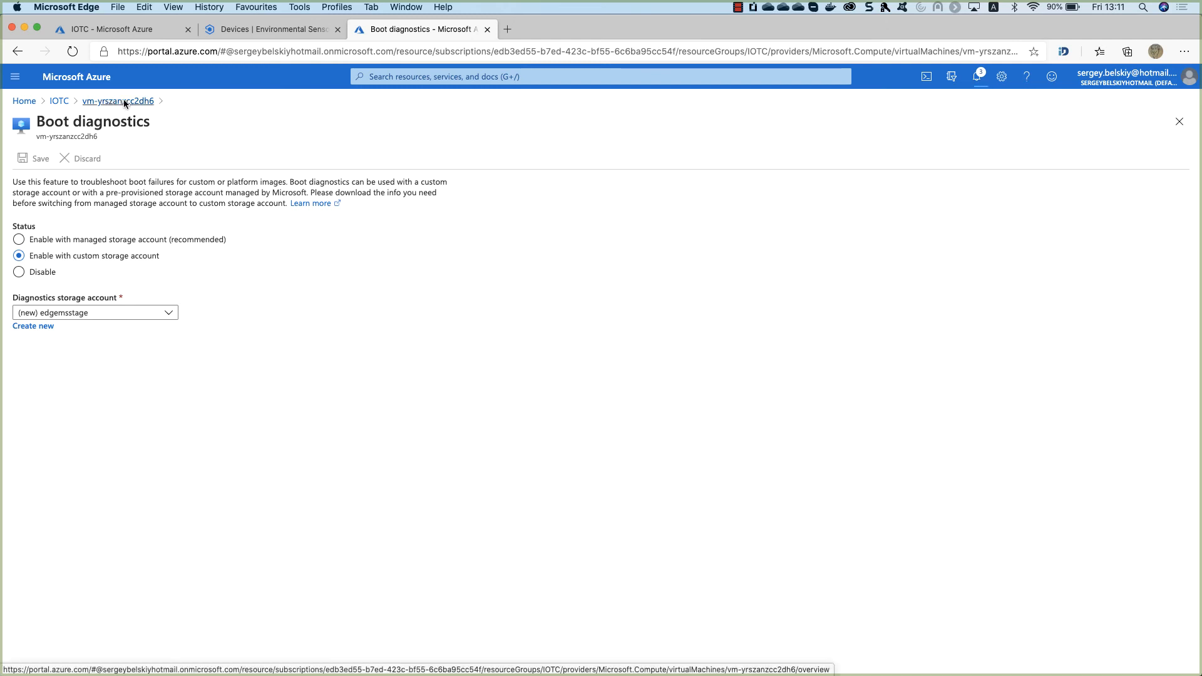
Check notifications to confirm boot diagnostics is enabled and dismiss the credit notices.
left_click(977, 78)
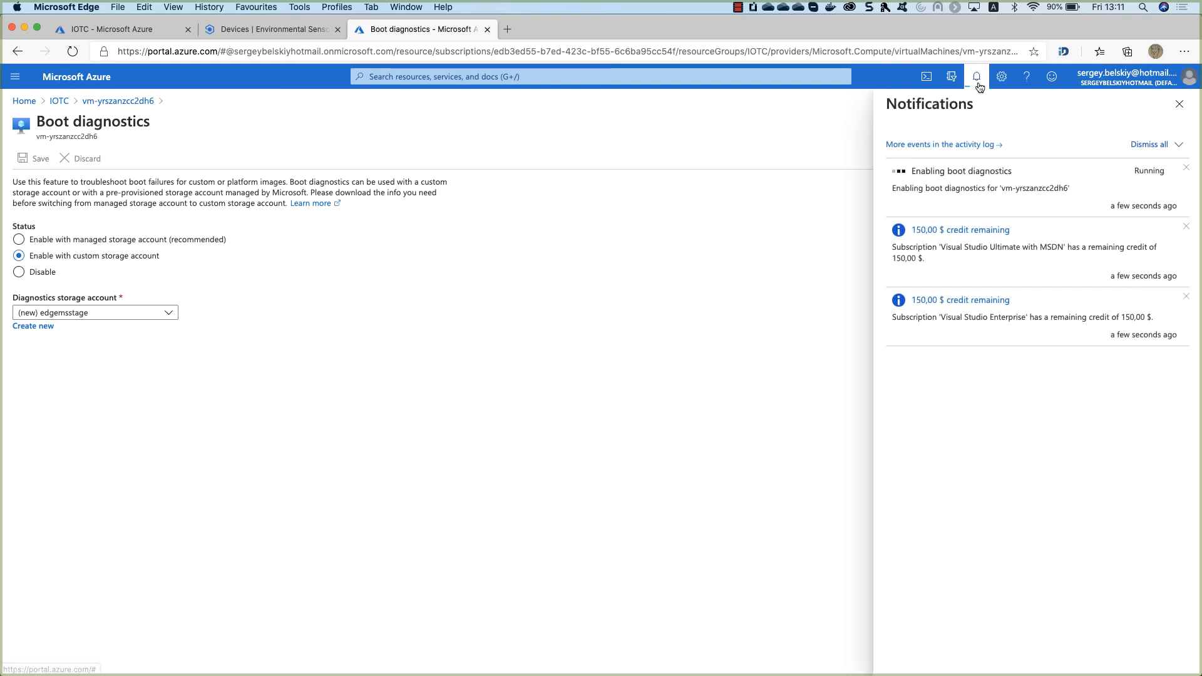
left_click(1187, 226)
left_click(1187, 226)
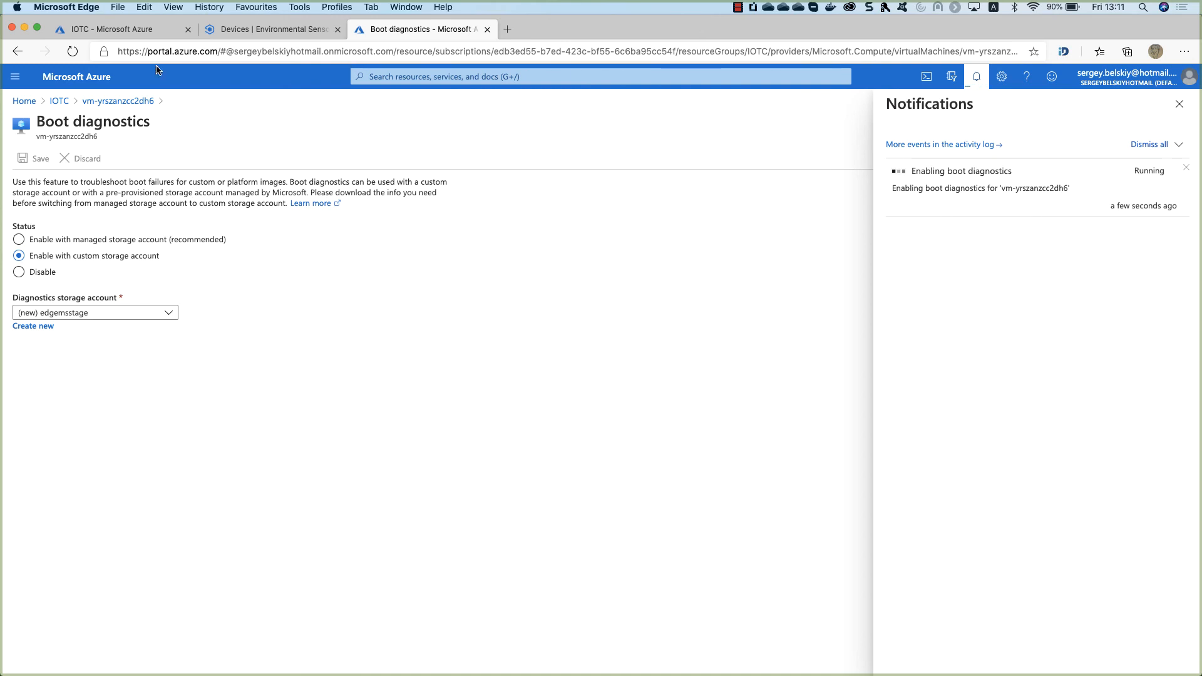
Return to vm-yrszanzcc2dh6 via the IOTC resource group and open its Serial console.
left_click(62, 101)
left_click(251, 410)
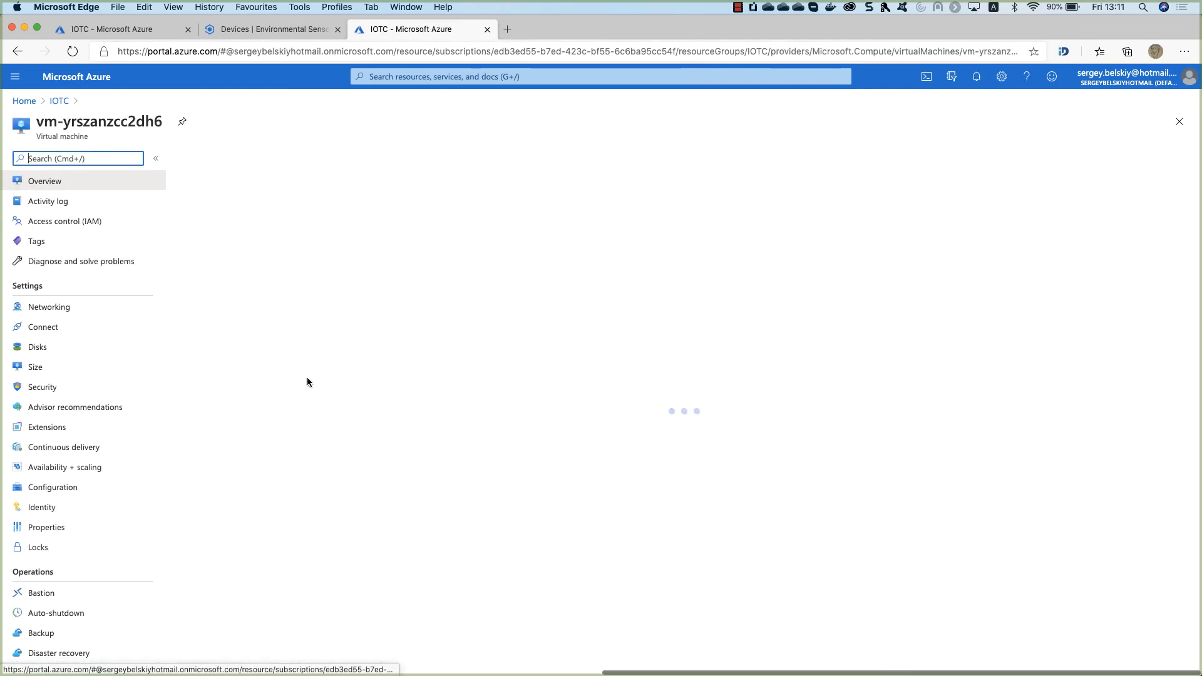
scroll(52, 602, "down", 10)
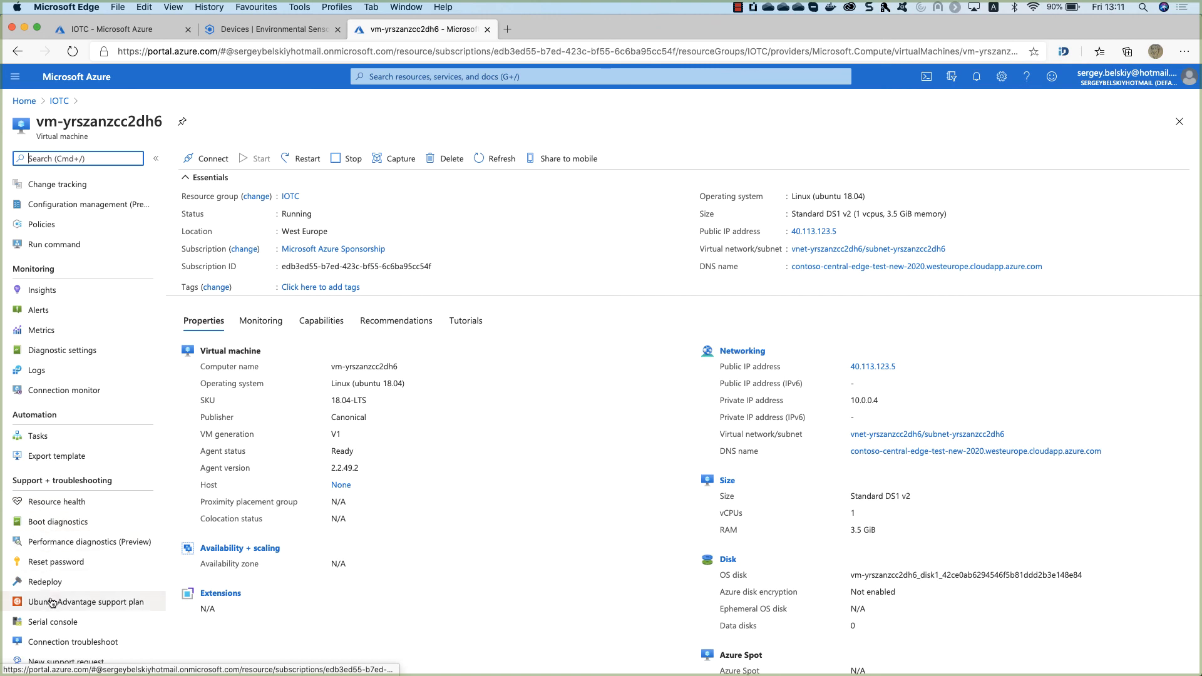
left_click(51, 622)
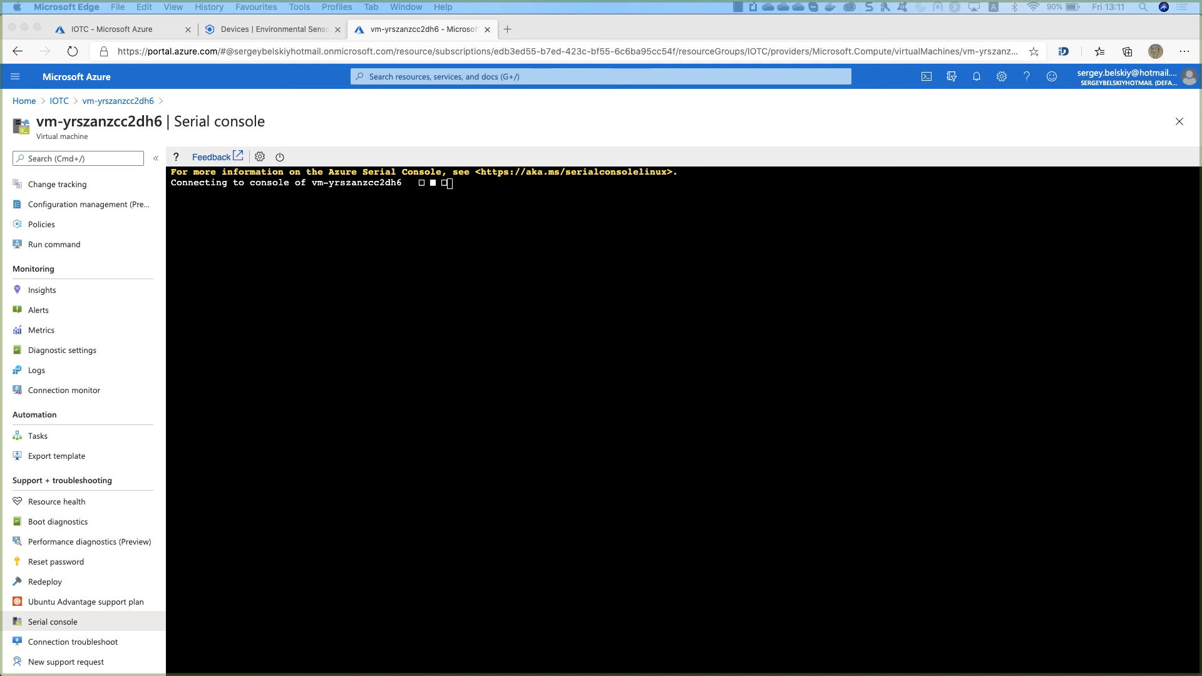
Log into the VM's serial console as edgeadmin with the admin password.
left_click(514, 249)
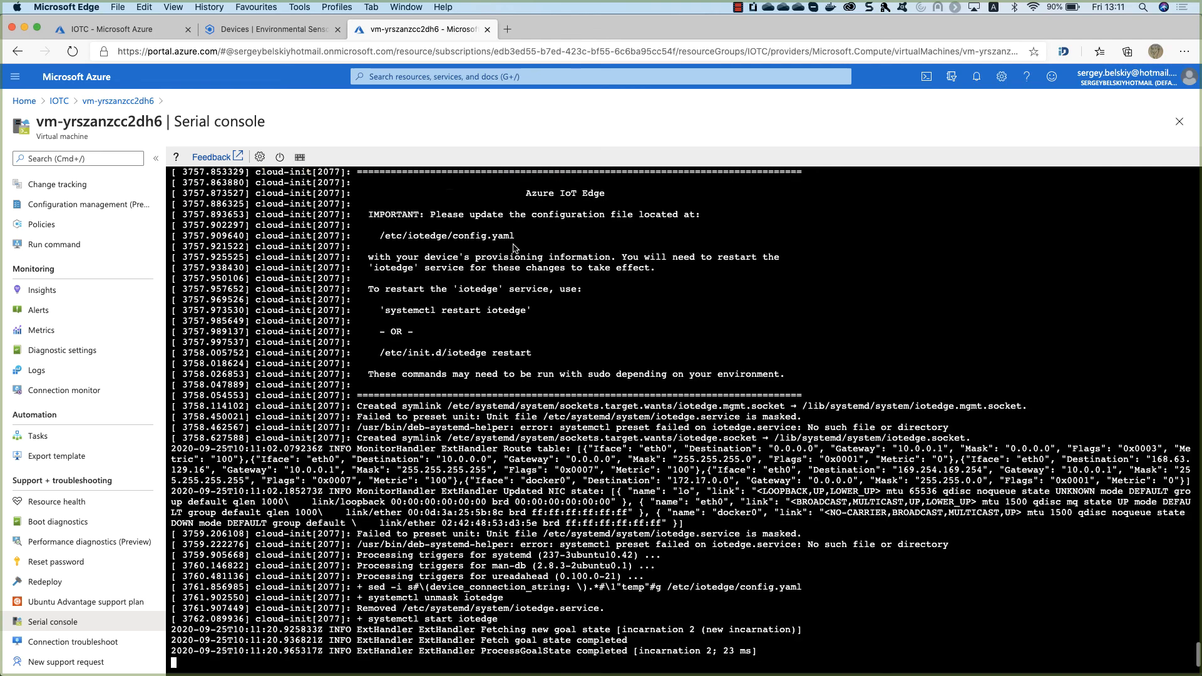
key("Return")
type("\\")
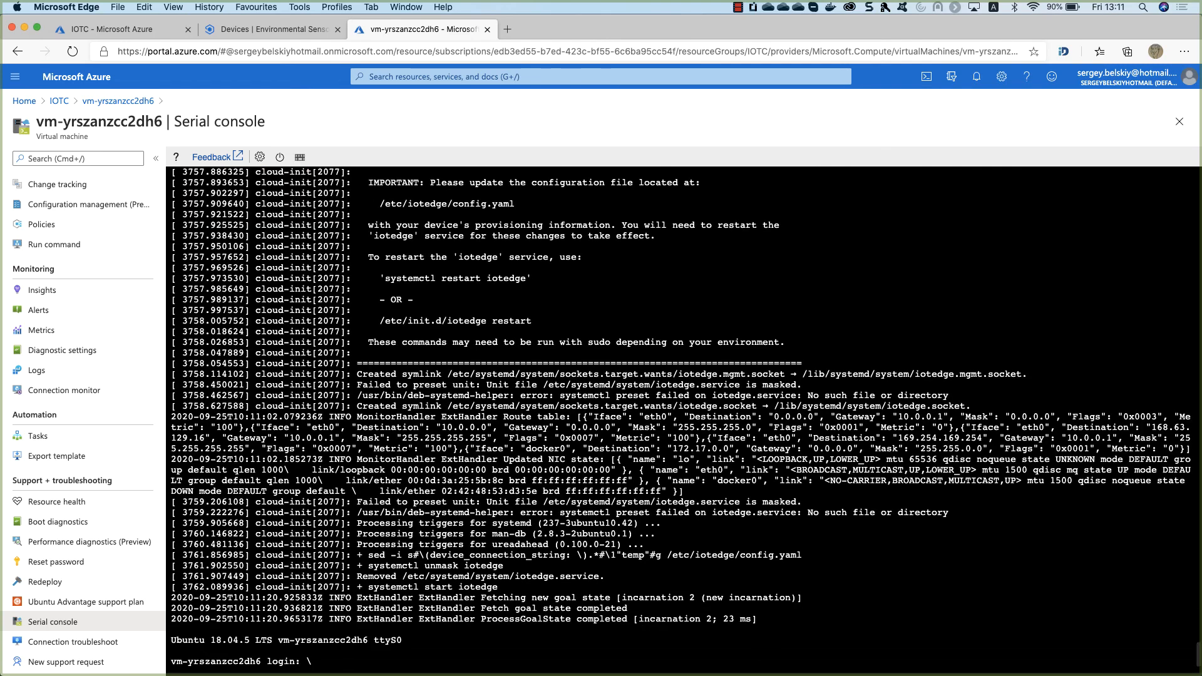
key("BackSpace")
type("edgeadmin")
key("Return")
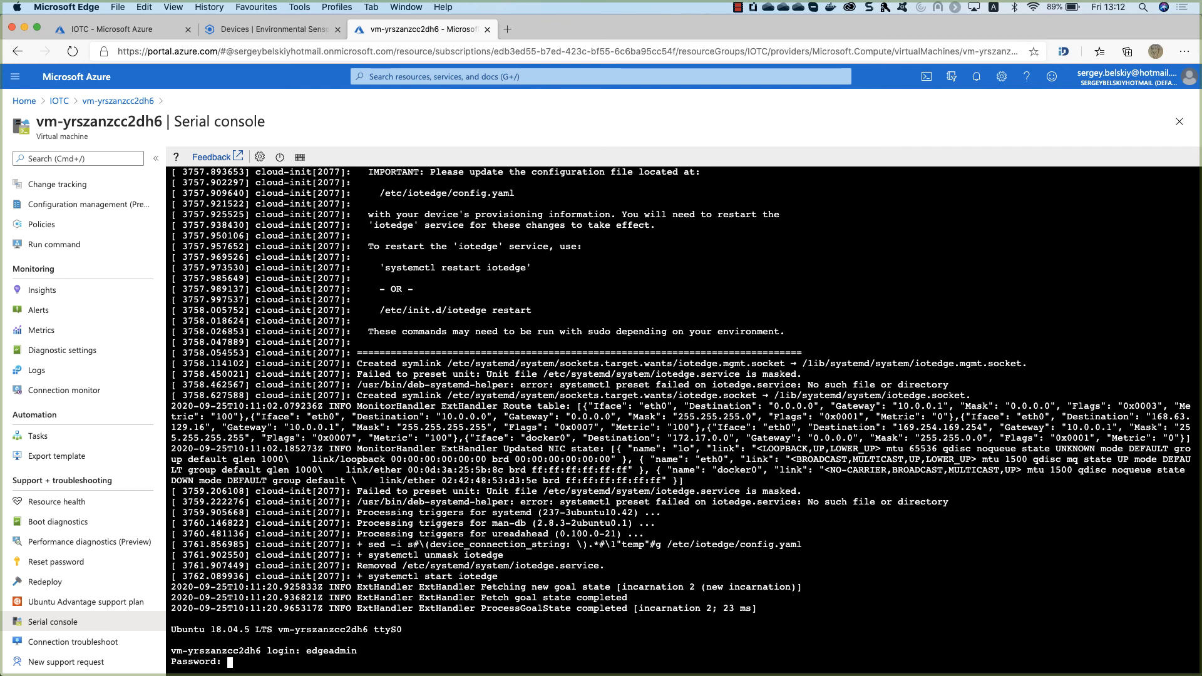
key("Return")
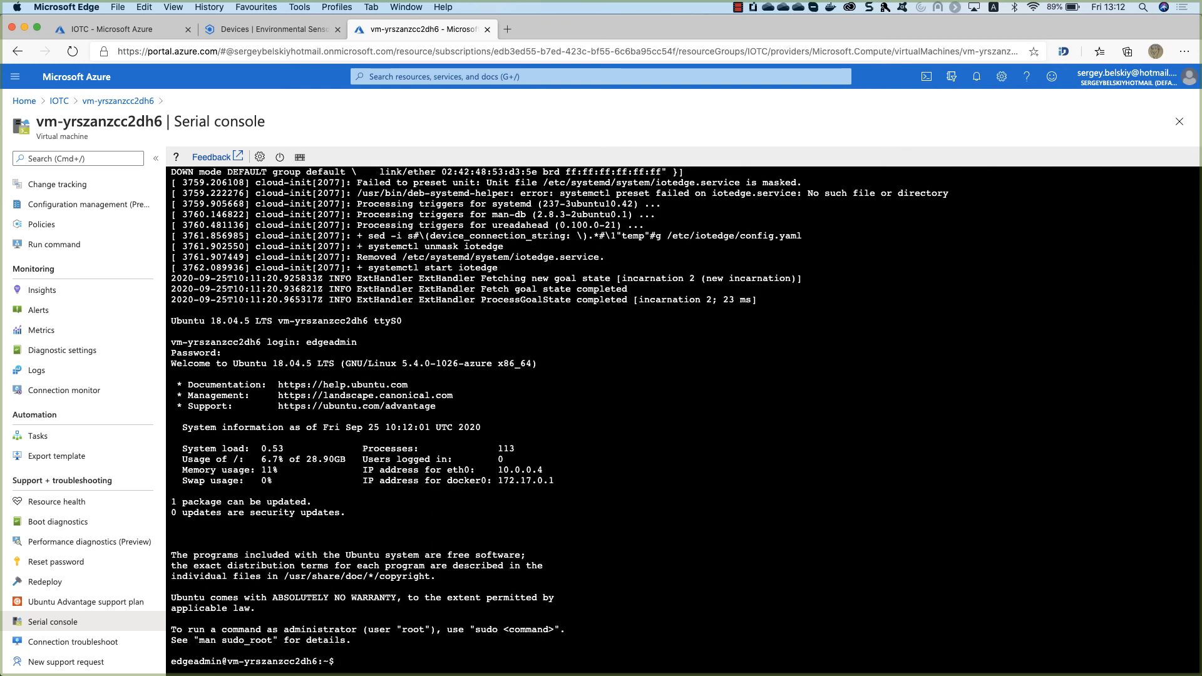
Run sudo iotedge --version to confirm IoT Edge 1.0.9.5 is installed.
type("sudo iotedge --version")
key("Return")
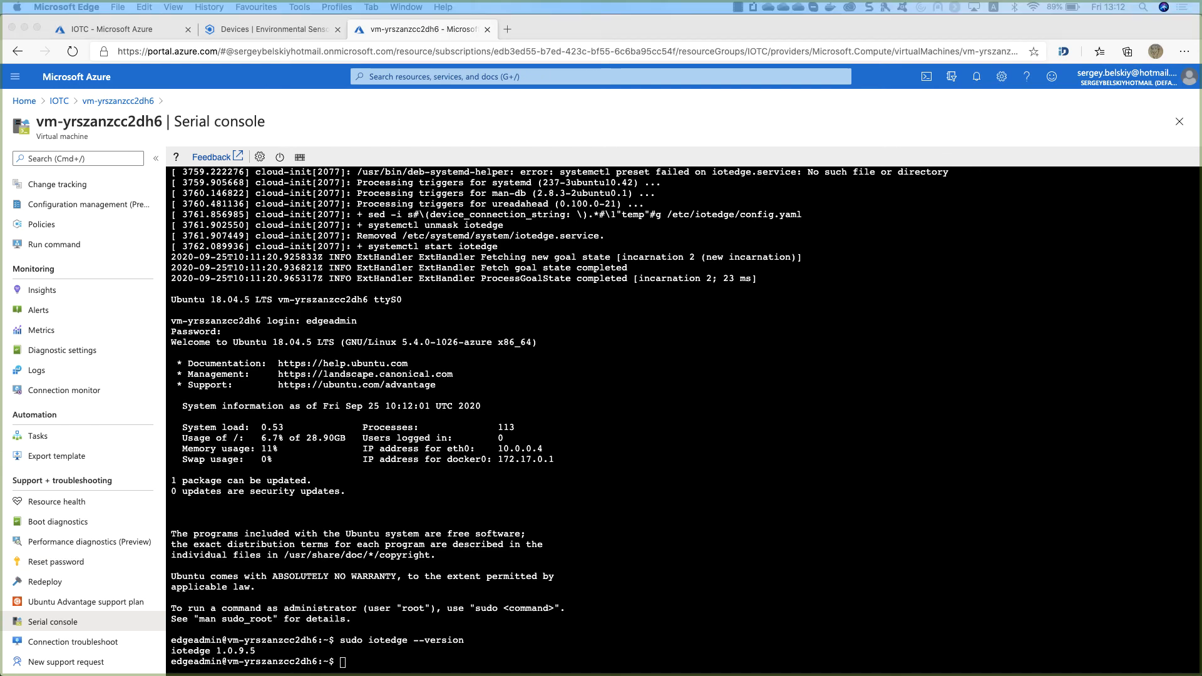
left_click(539, 647)
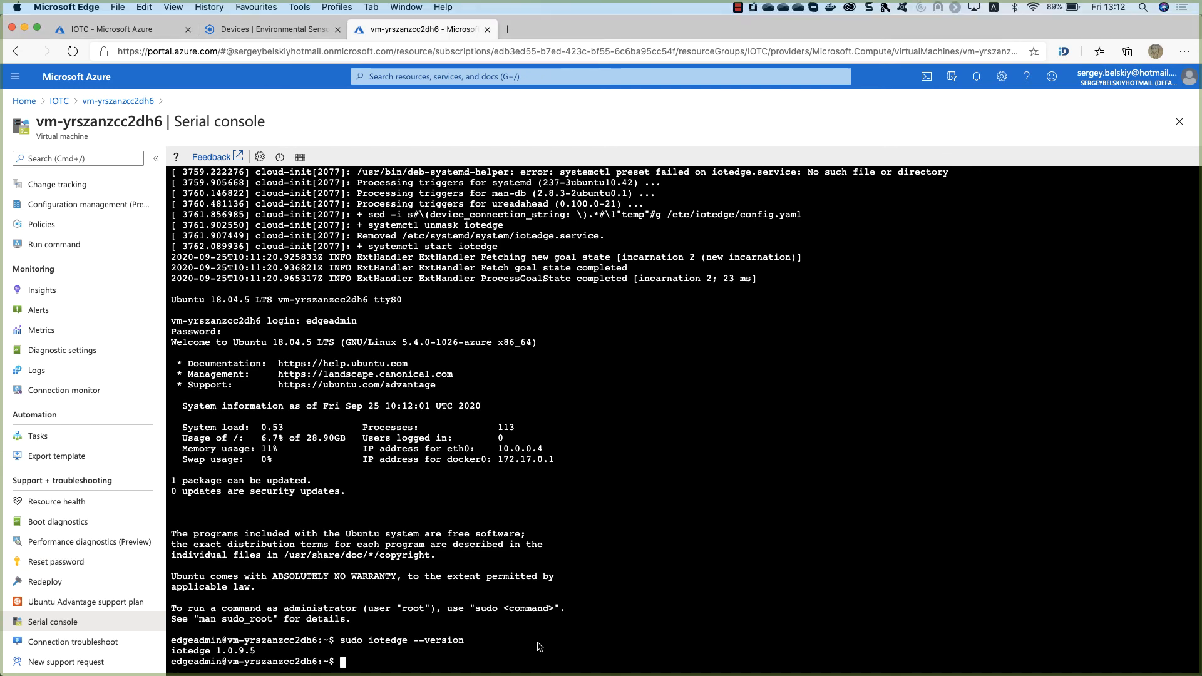
Open /etc/iotedge/config.yaml in nano and go to the DPS symmetric key section.
type("sudo nano /etc/iotedge/config.yaml")
key("Return")
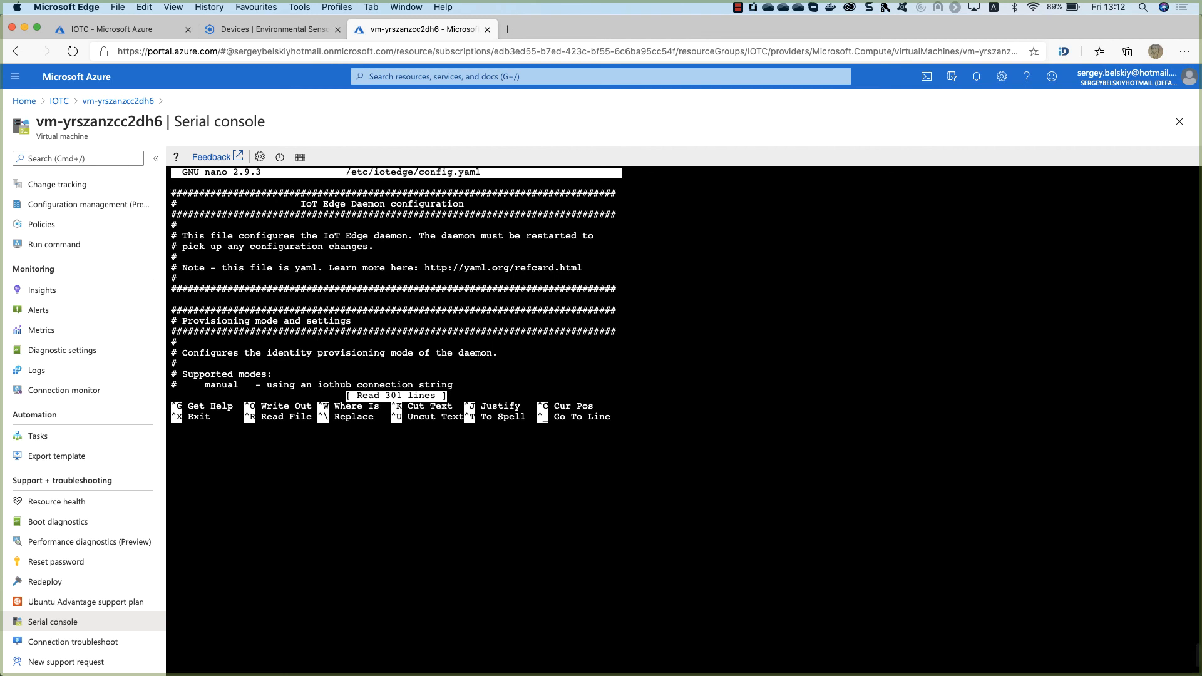
key("Down")
key("Down")
key("Down")
key("Down")
key("Down")
key("Down")
key("Down")
key("Down")
key("Down")
key("Down")
key("Down")
key("Down")
key("Down")
key("Down")
key("Down")
key("Down")
key("Down")
key("Down")
key("Down")
key("Down")
key("Down")
key("Down")
key("Down")
key("Down")
key("Down")
key("Down")
key("Down")
key("Down")
key("Down")
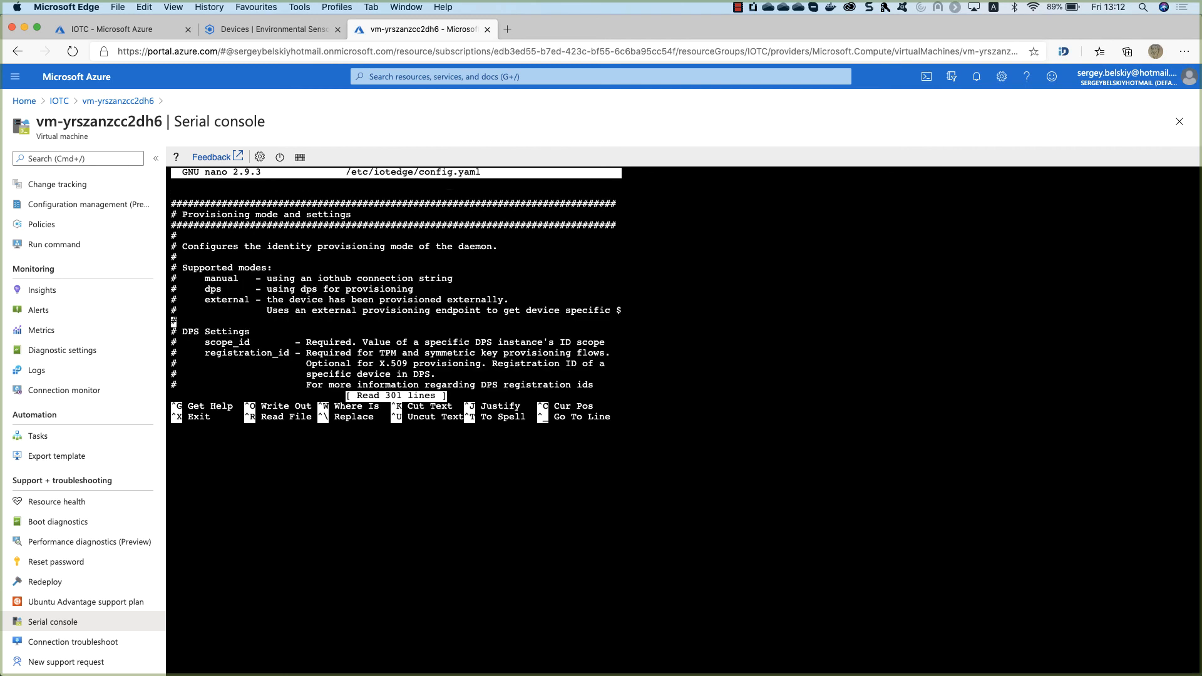
key("Down")
key("Down")
key("Down")
key("Down")
key("Down")
key("Down")
key("Down")
key("Down")
key("Down")
key("Down")
key("Down")
key("Down")
key("Down")
key("Down")
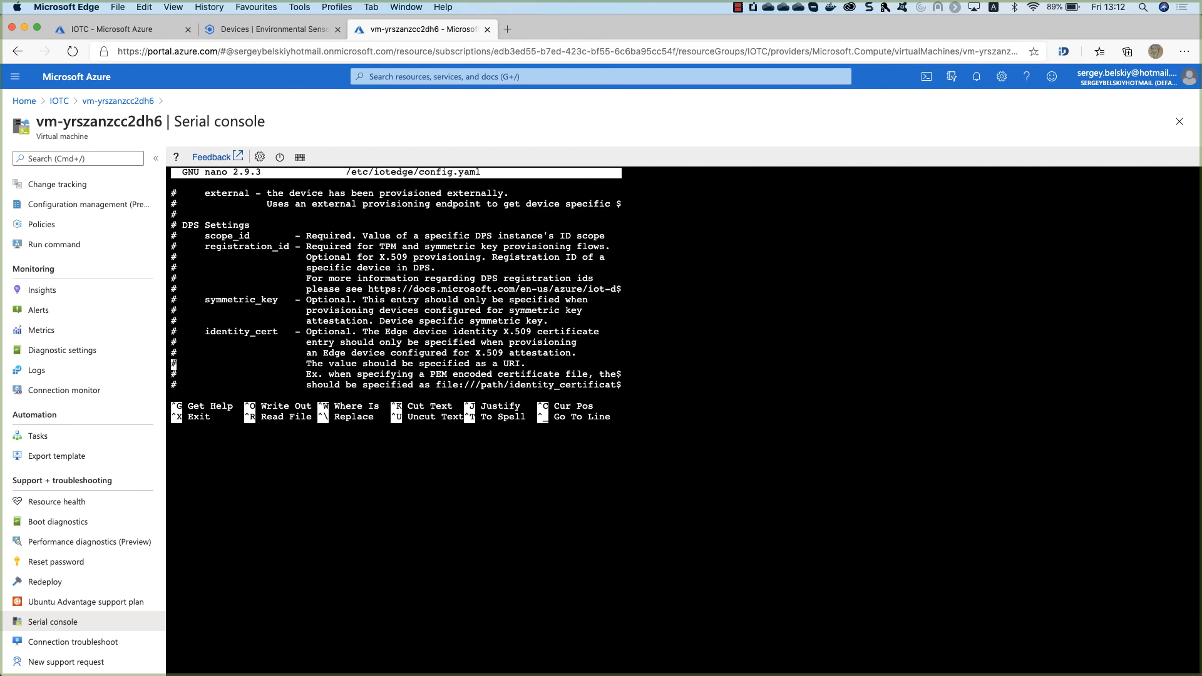
key("Down")
key("Down")
key("Down")
key("Down")
key("Down")
key("Down")
key("Down")
key("Down")
key("Down")
key("Down")
key("Down")
key("Down")
key("Down")
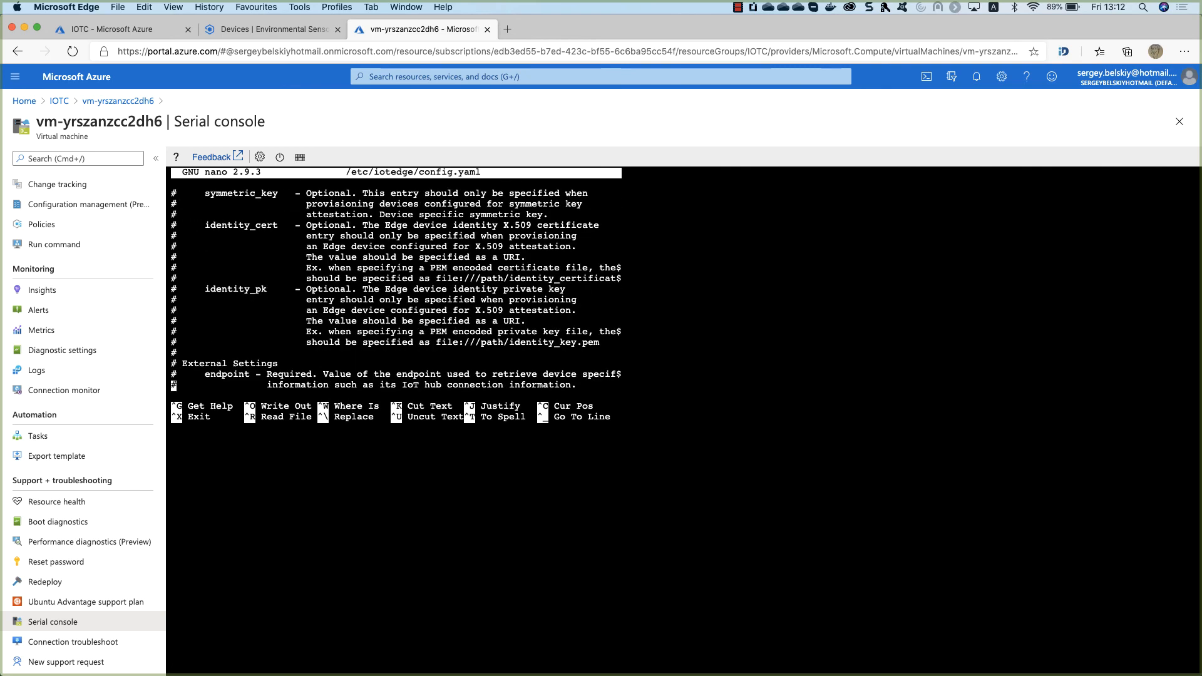
key("Down")
key("Down")
key("Down")
key("Down")
key("Down")
key("Down")
key("Down")
key("Down")
key("Down")
key("Down")
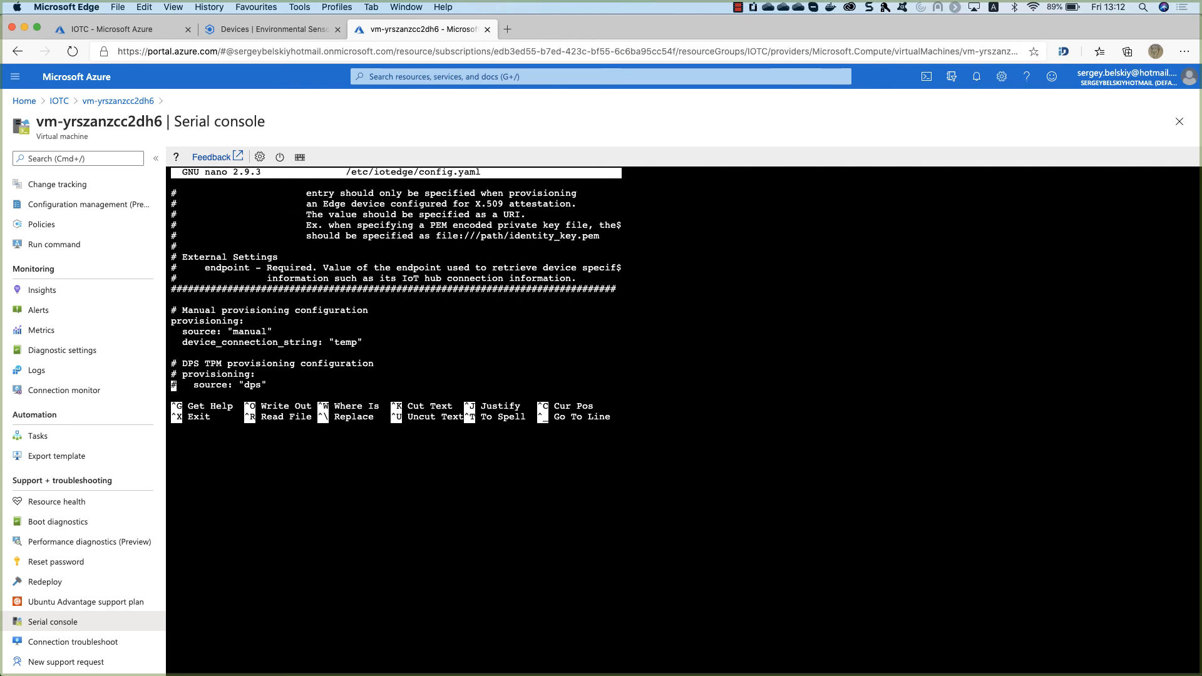
key("Down")
key("Down")
key("Down")
key("Down")
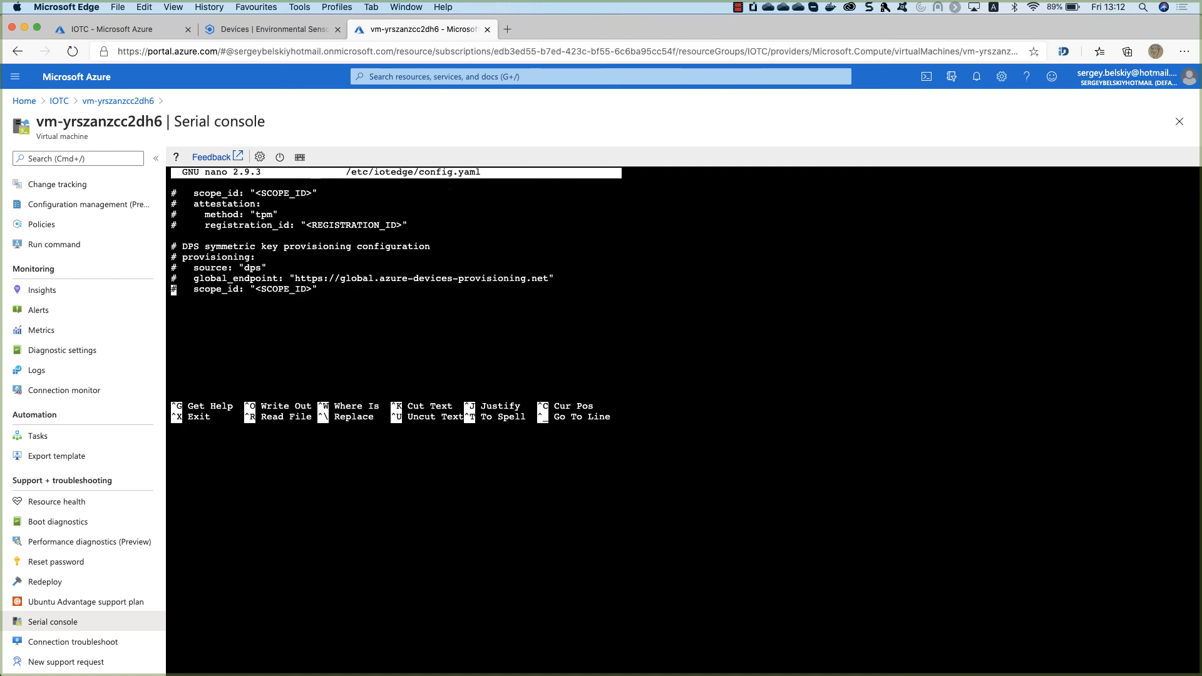
key("Up")
key("Up")
key("Up")
key("Up")
key("Up")
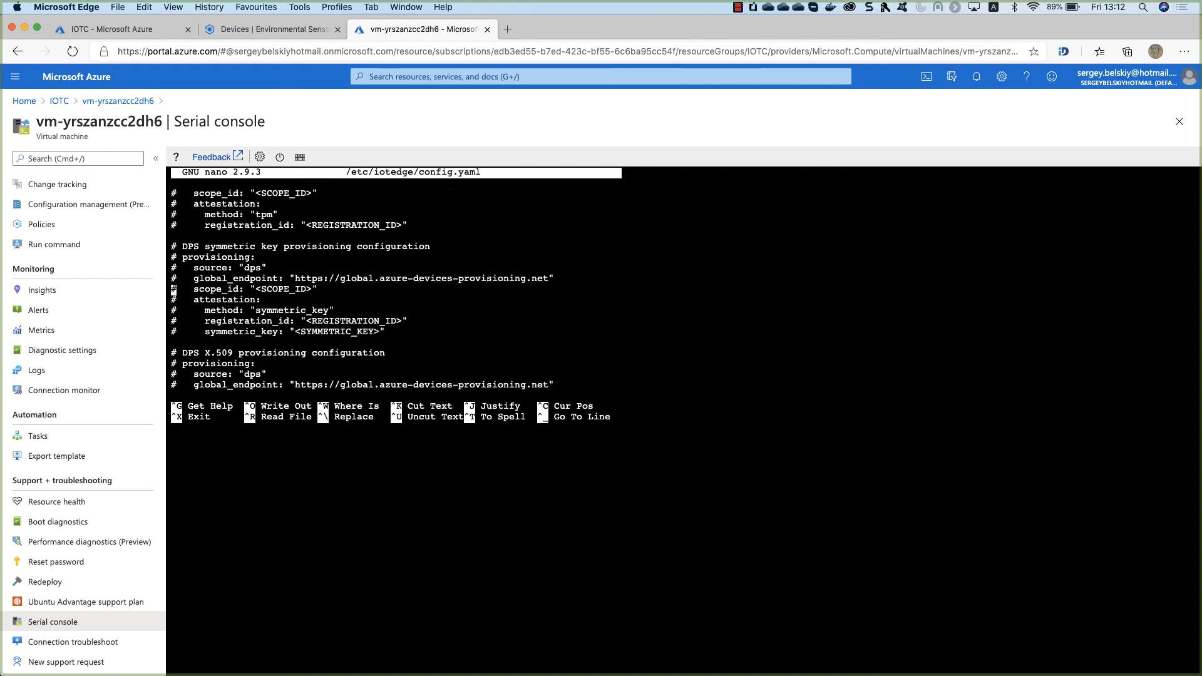
key("Right")
key("Down")
key("Right")
Uncomment the DPS symmetric key provisioning lines and delete the <SCOPE_ID> placeholder.
key("BackSpace")
key("BackSpace")
key("BackSpace")
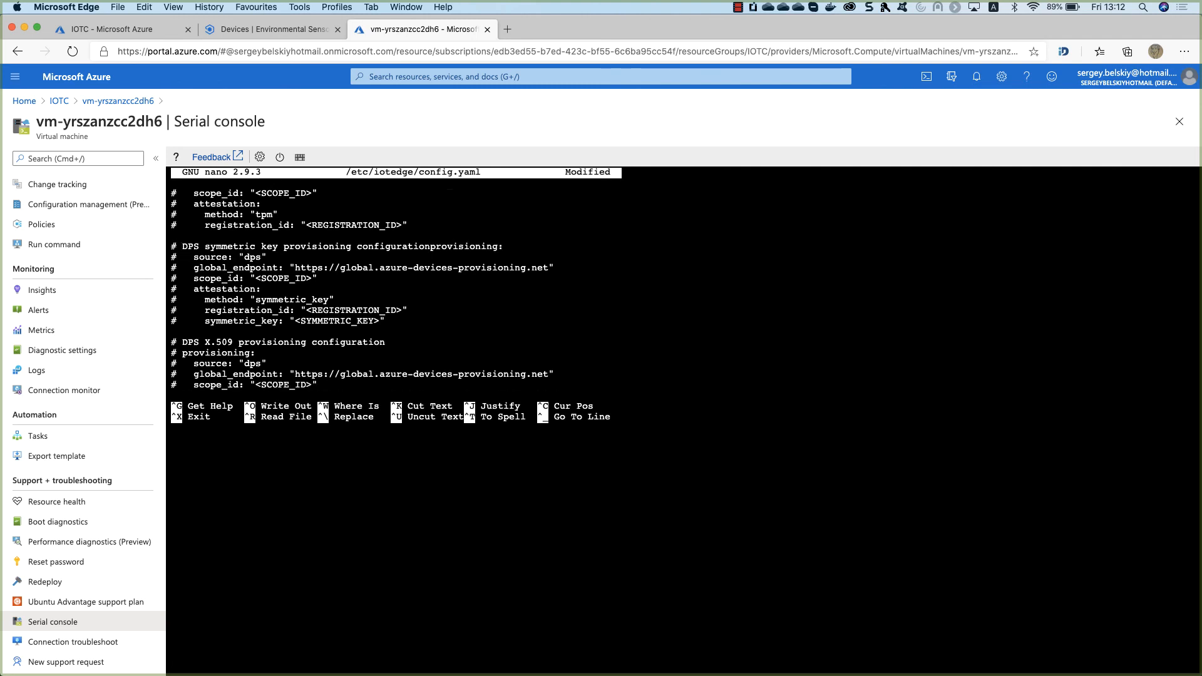
key("Return")
key("Down")
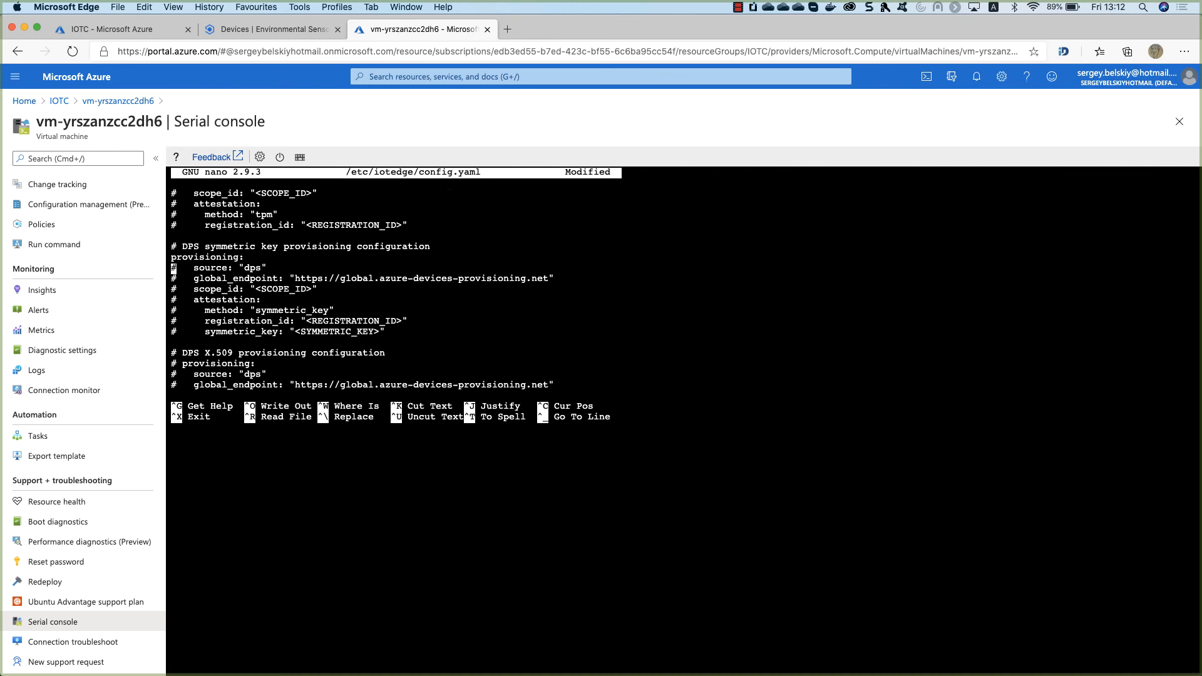
key("Right")
key("Right")
key("BackSpace")
key("Right")
key("BackSpace")
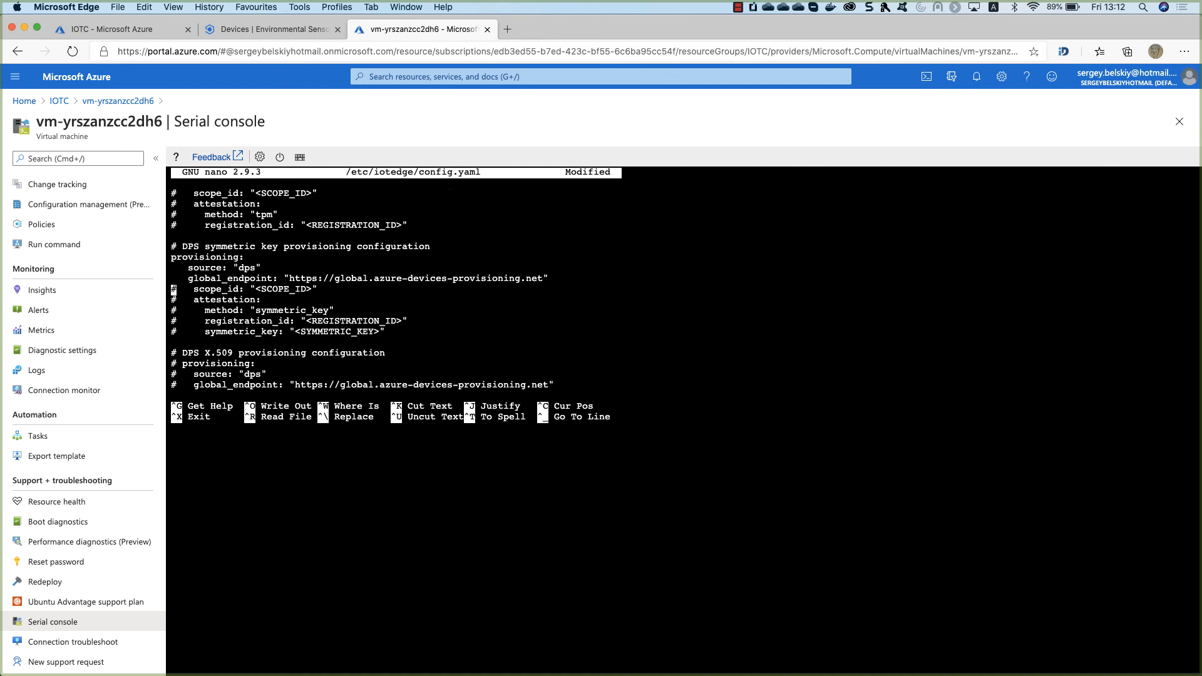
key("Down")
key("Right")
key("BackSpace")
key("Down")
key("Right")
key("BackSpace")
key("Down")
key("Right")
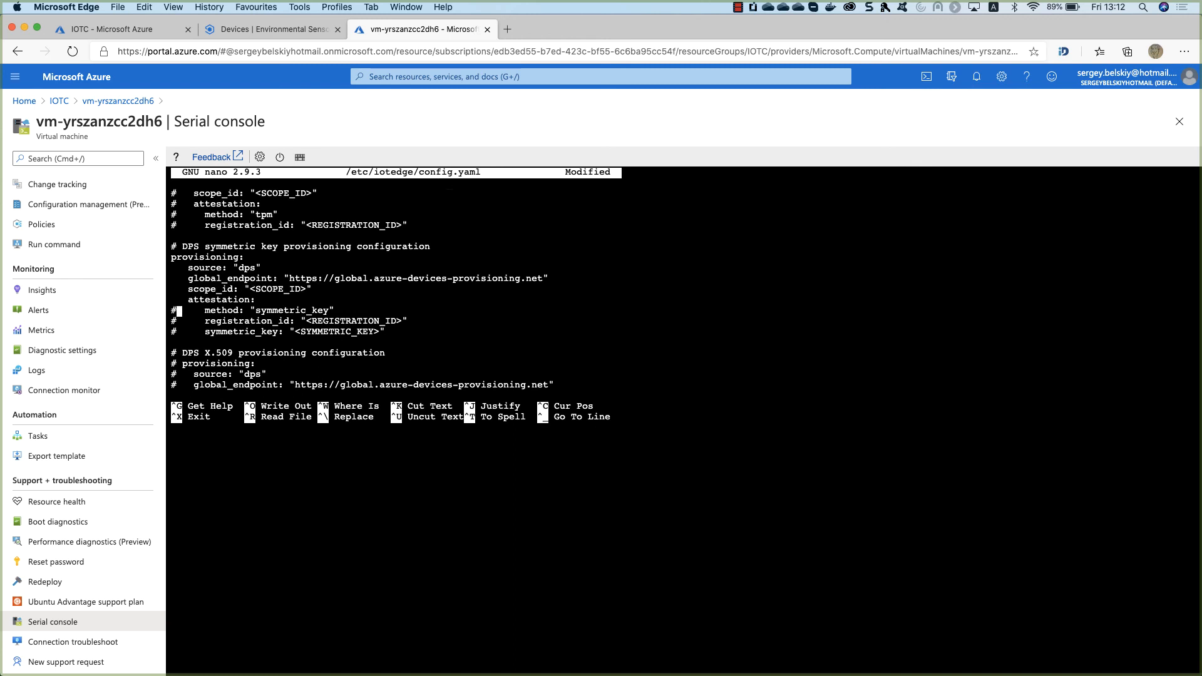
key("BackSpace")
key("Down")
key("Right")
key("BackSpace")
key("Down")
key("Right")
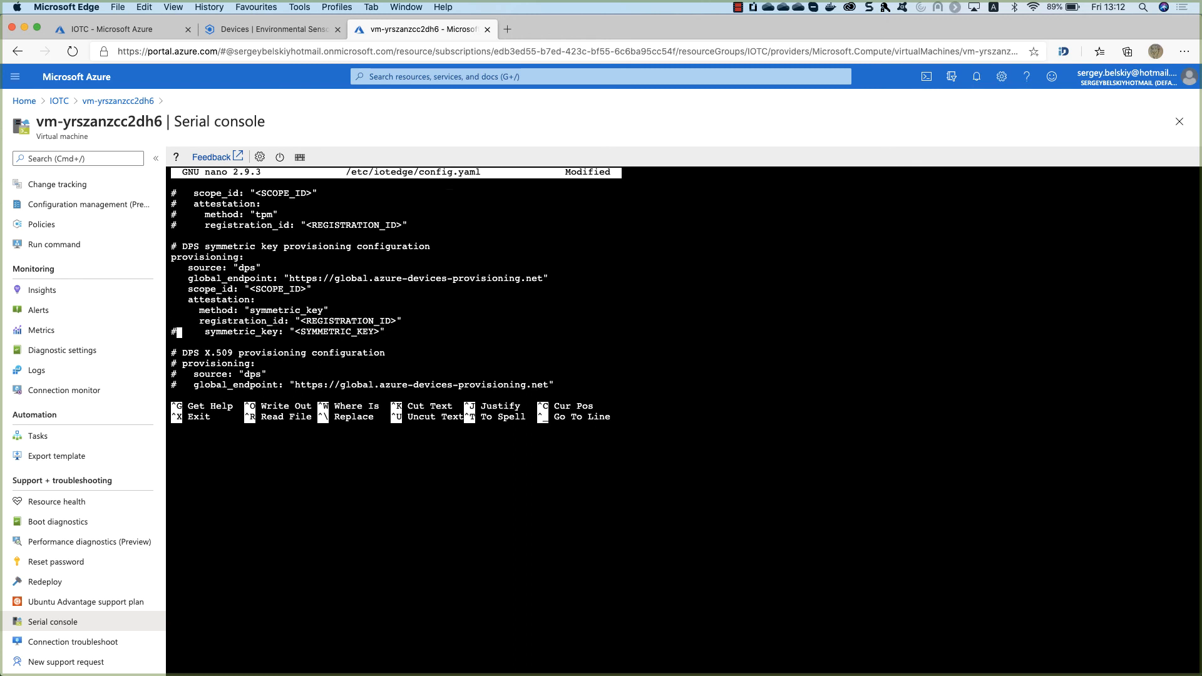
key("BackSpace")
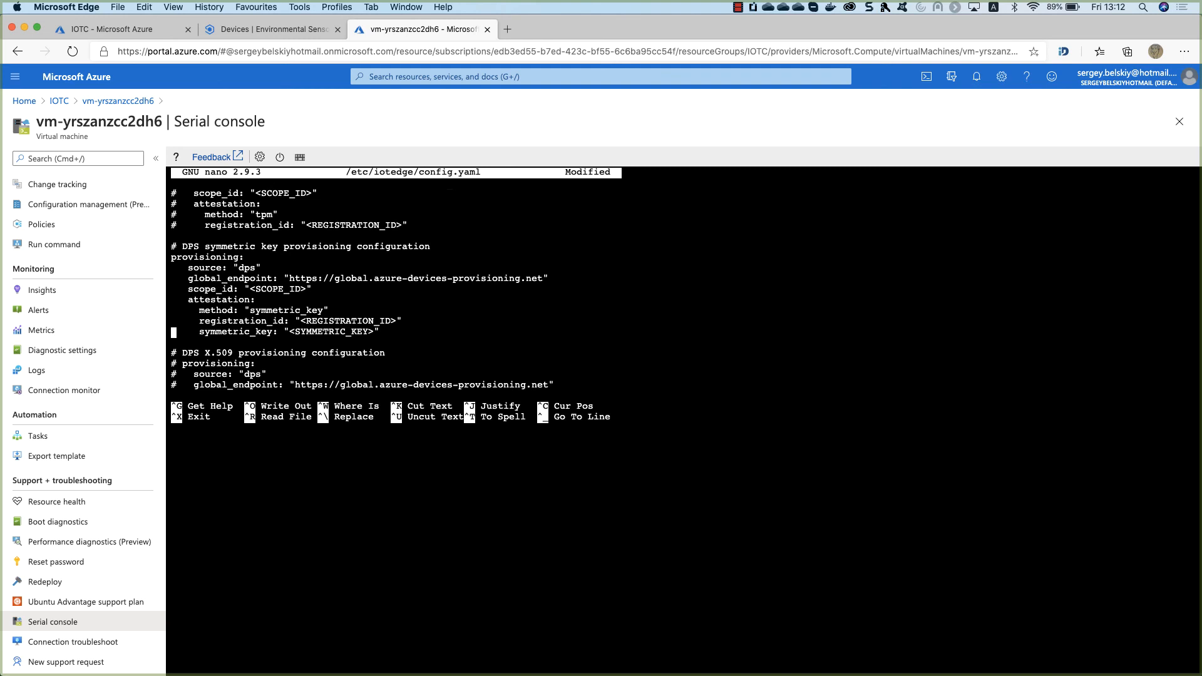
key("Up")
key("Up")
key("Up")
key("Up")
key("Right")
key("Right")
key("Right")
key("Right")
key("Right")
key("Right")
key("Right")
key("Right")
key("Right")
key("Right")
key("Right")
key("Right")
key("Right")
key("Right")
key("Right")
key("Right")
key("Right")
key("Right")
key("Right")
key("Right")
key("Right")
key("Right")
key("Right")
key("Right")
key("Right")
key("BackSpace")
key("BackSpace")
key("BackSpace")
key("BackSpace")
key("BackSpace")
key("BackSpace")
key("BackSpace")
key("BackSpace")
key("BackSpace")
key("BackSpace")
Copy the ID scope from the Environmental Sensor Edge Device's Device connection details.
type("\"")
left_click(266, 29)
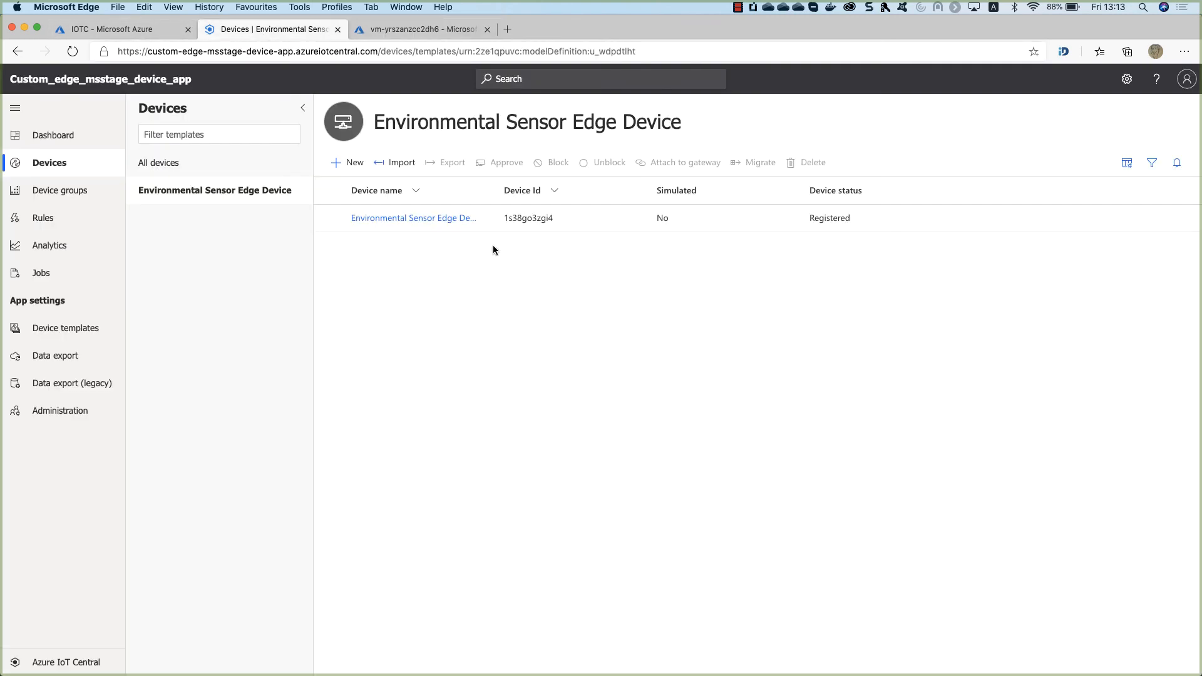
left_click(404, 219)
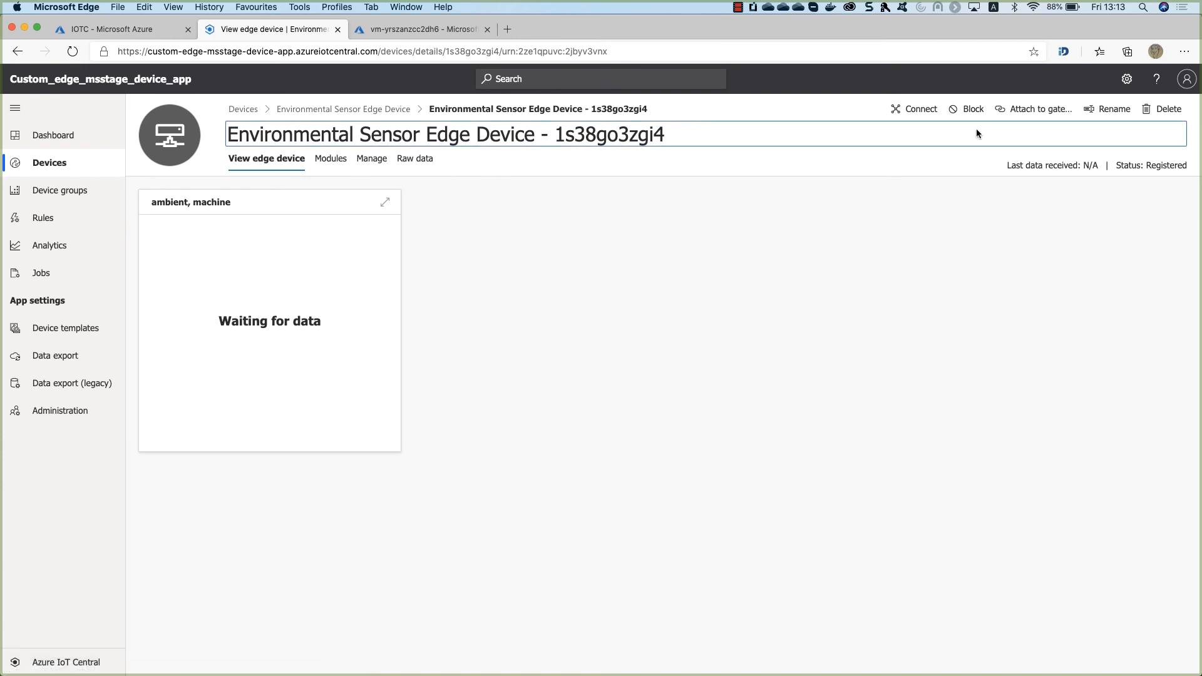
left_click(921, 111)
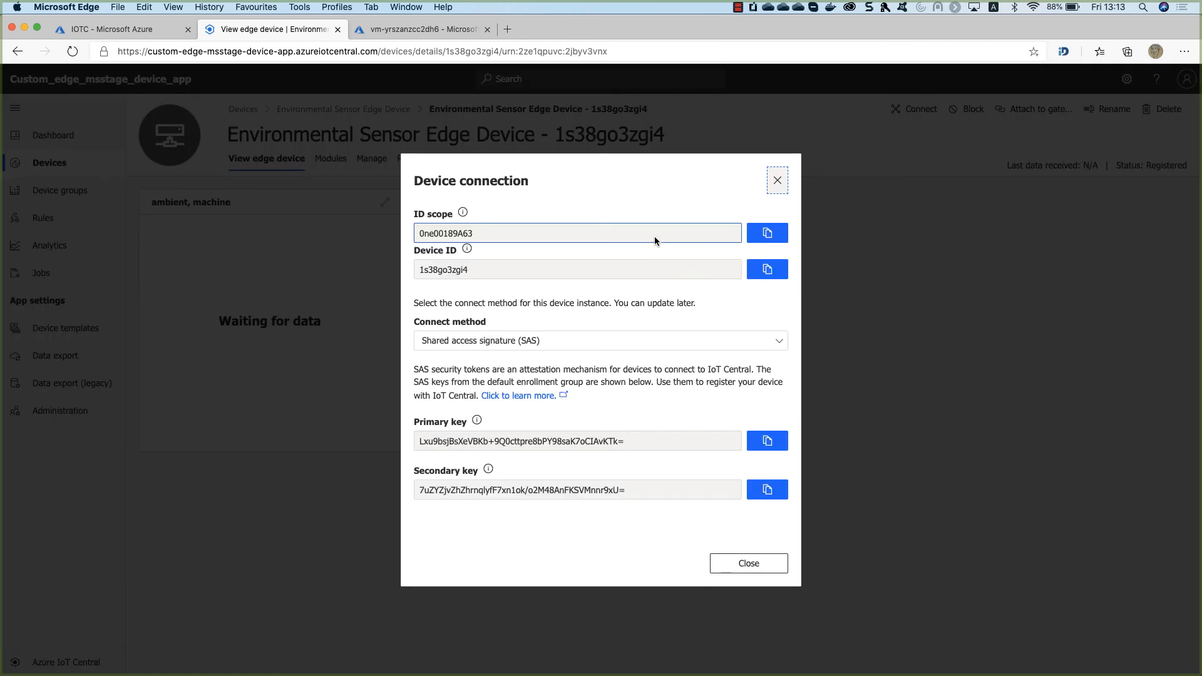
left_click(767, 233)
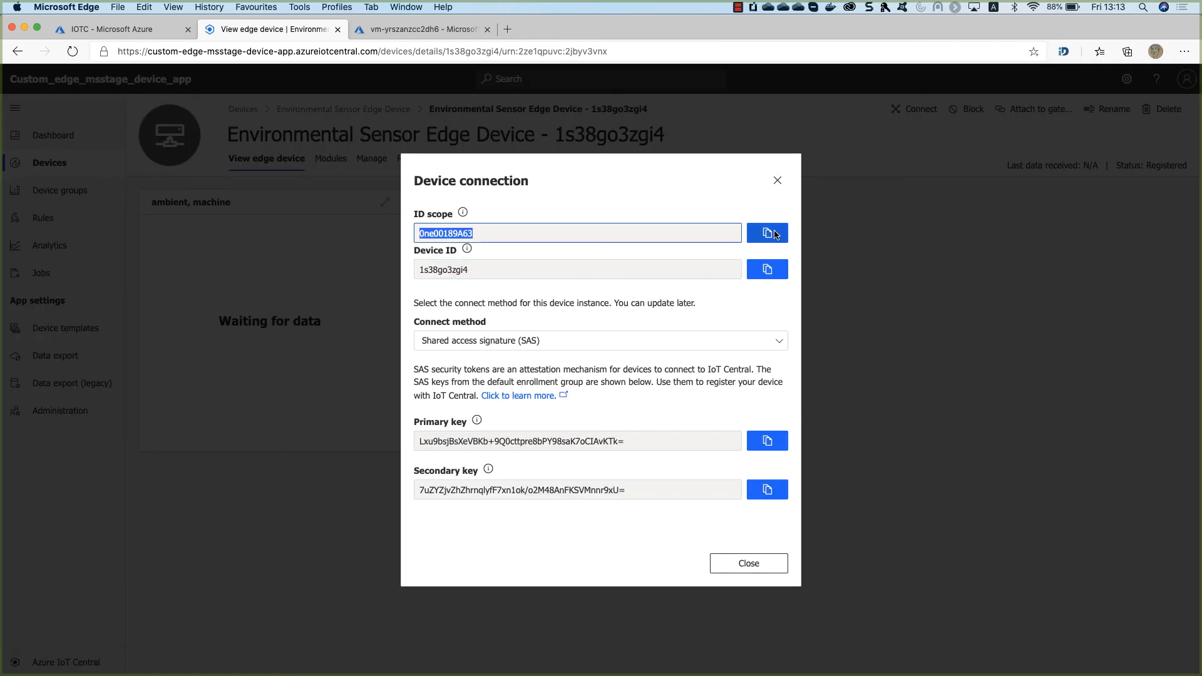
left_click(156, 34)
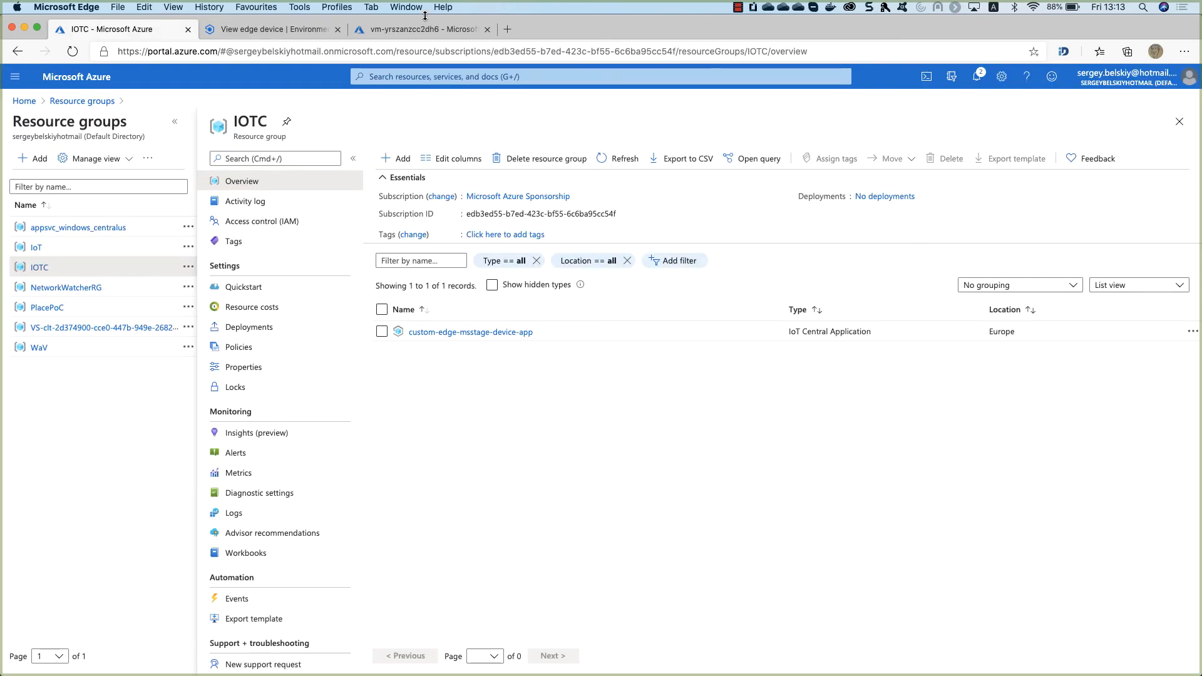
Paste the ID scope into scope_id and clear the REGISTRATION_ID placeholder in config.yaml.
left_click(419, 33)
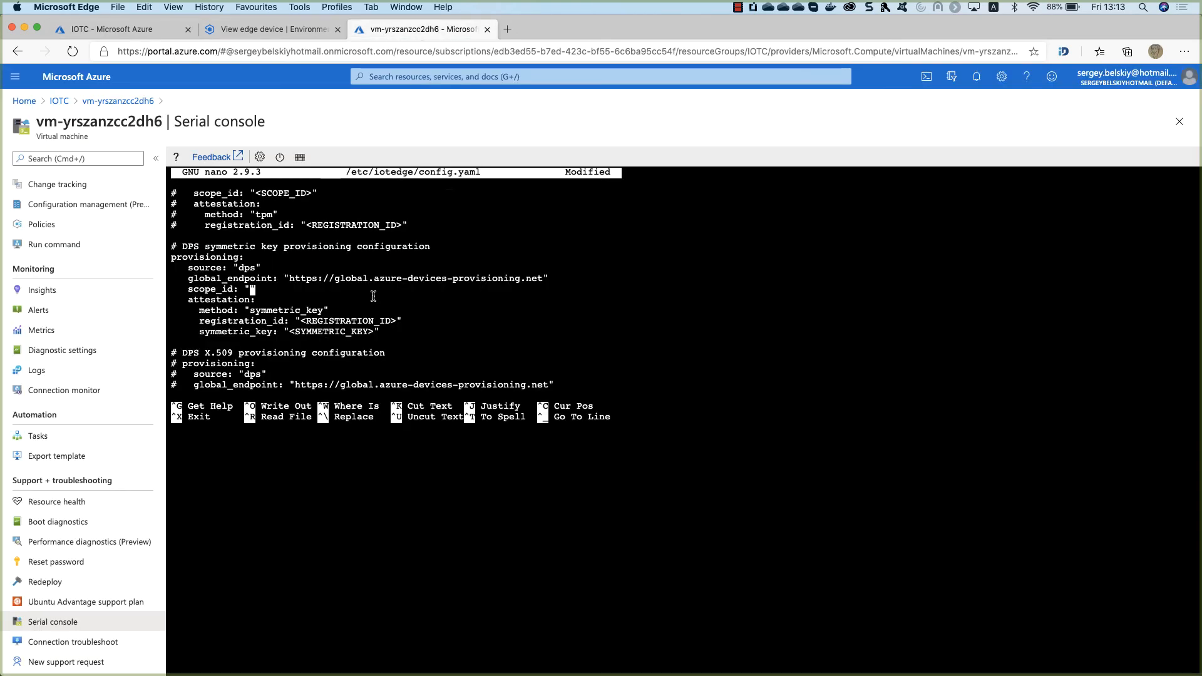
key("super+v")
key("Down")
key("Down")
key("Right")
key("Right")
key("Right")
key("Right")
key("Right")
key("Right")
key("Right")
key("Right")
key("Right")
key("Right")
key("Down")
key("Right")
key("Right")
key("Right")
key("Right")
key("Right")
key("Right")
key("Right")
key("Right")
key("Right")
key("Right")
key("Right")
key("Right")
key("Right")
key("Right")
key("Right")
key("BackSpace")
key("BackSpace")
key("BackSpace")
key("BackSpace")
key("BackSpace")
key("BackSpace")
key("BackSpace")
key("BackSpace")
key("BackSpace")
key("BackSpace")
key("BackSpace")
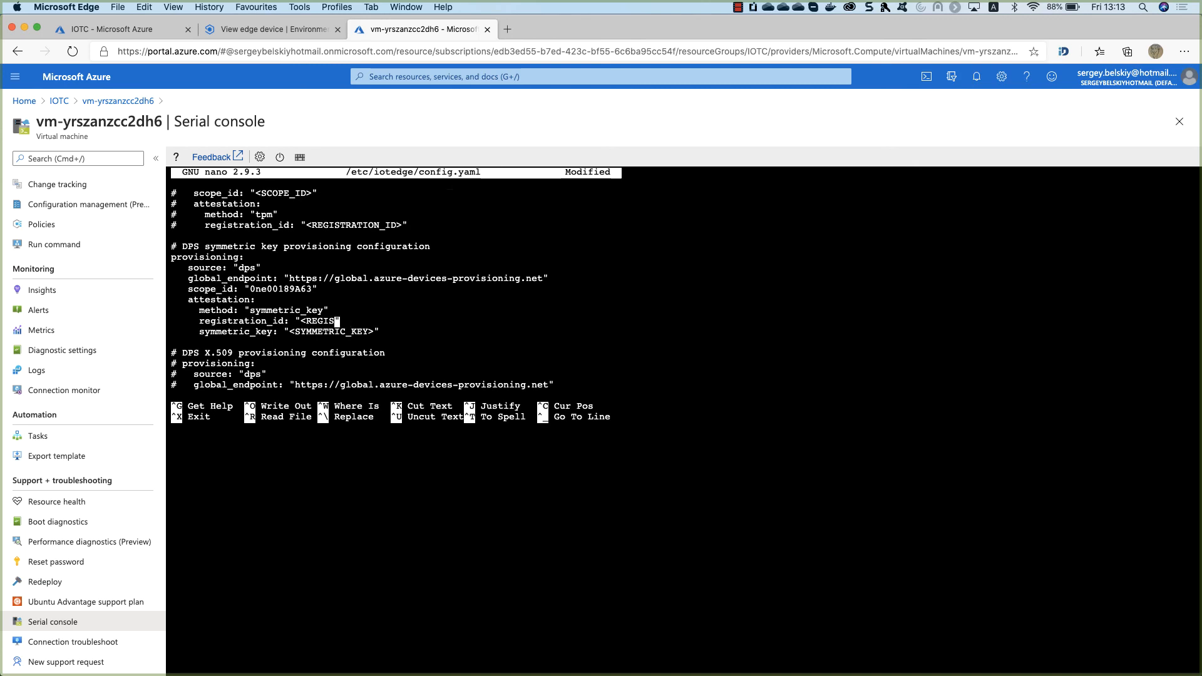
key("BackSpace")
key("BackSpace")
key("BackSpace")
key("BackSpace")
key("BackSpace")
key("BackSpace")
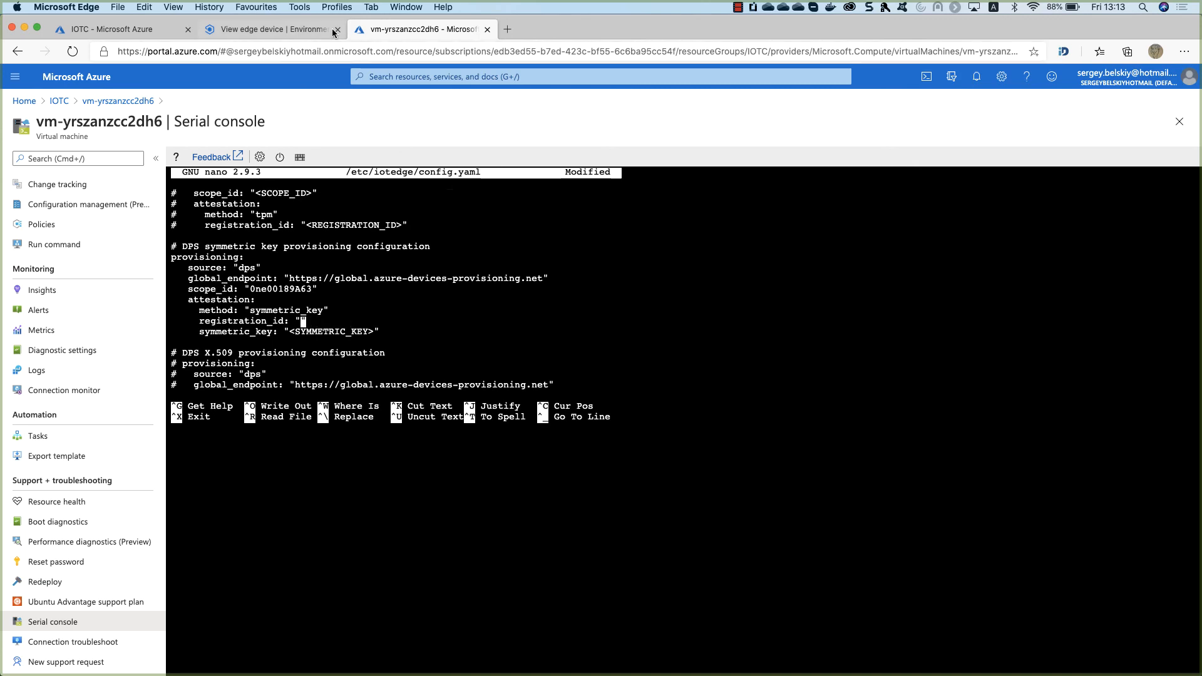
Fill in the device ID as registration_id and clear the SYMMETRIC_KEY placeholder.
left_click(332, 30)
left_click(777, 272)
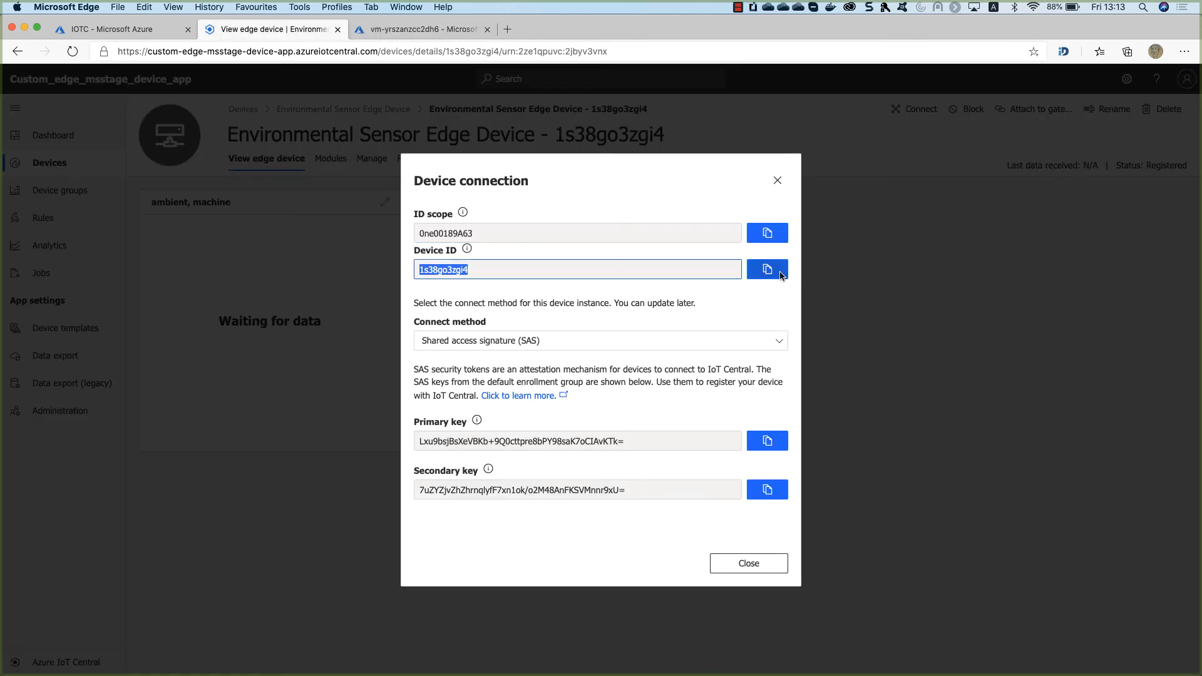
left_click(401, 31)
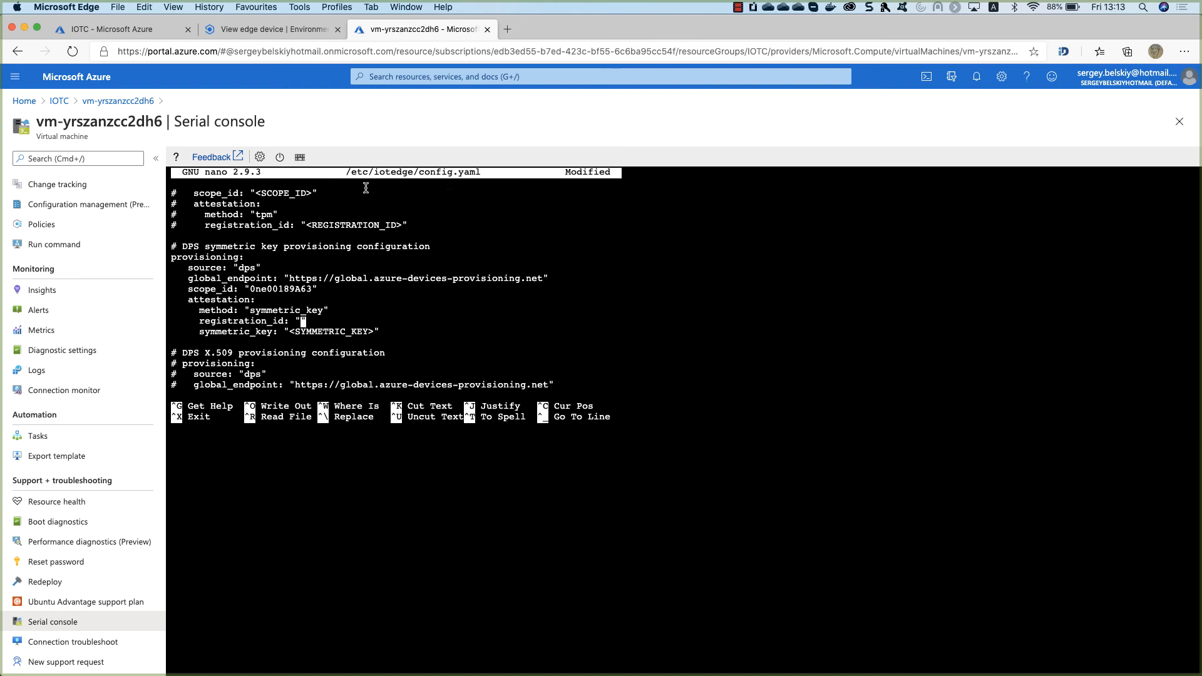
key("super+v")
key("Down")
key("Right")
key("Right")
key("Right")
key("Left")
key("BackSpace")
key("BackSpace")
key("BackSpace")
key("BackSpace")
key("BackSpace")
key("BackSpace")
key("BackSpace")
key("BackSpace")
key("BackSpace")
key("BackSpace")
key("BackSpace")
key("BackSpace")
key("BackSpace")
key("BackSpace")
key("BackSpace")
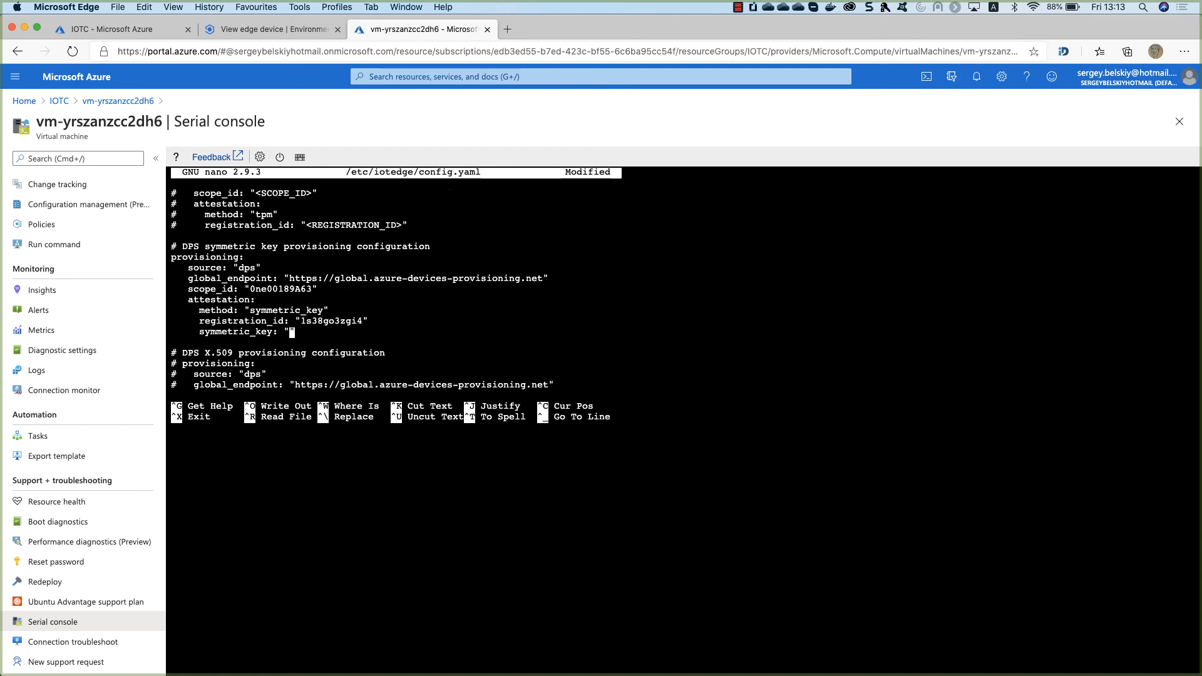
Paste the device's primary key as symmetric_key, then save /etc/iotedge/config.yaml and exit nano.
left_click(249, 32)
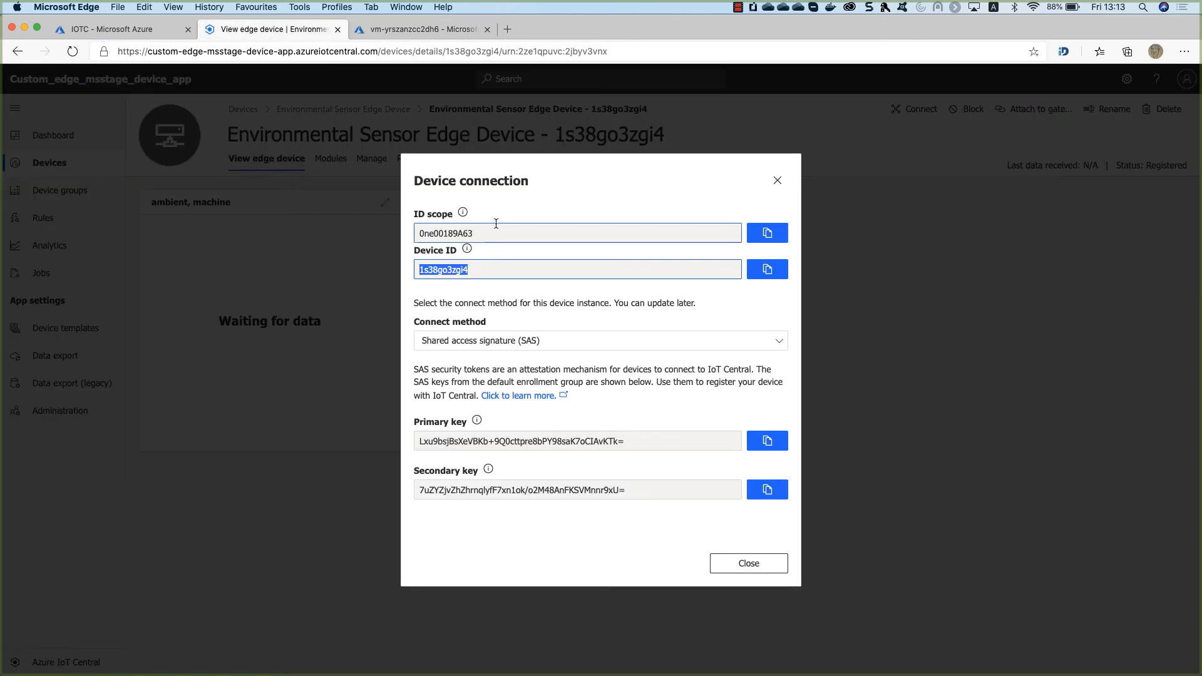
left_click(767, 441)
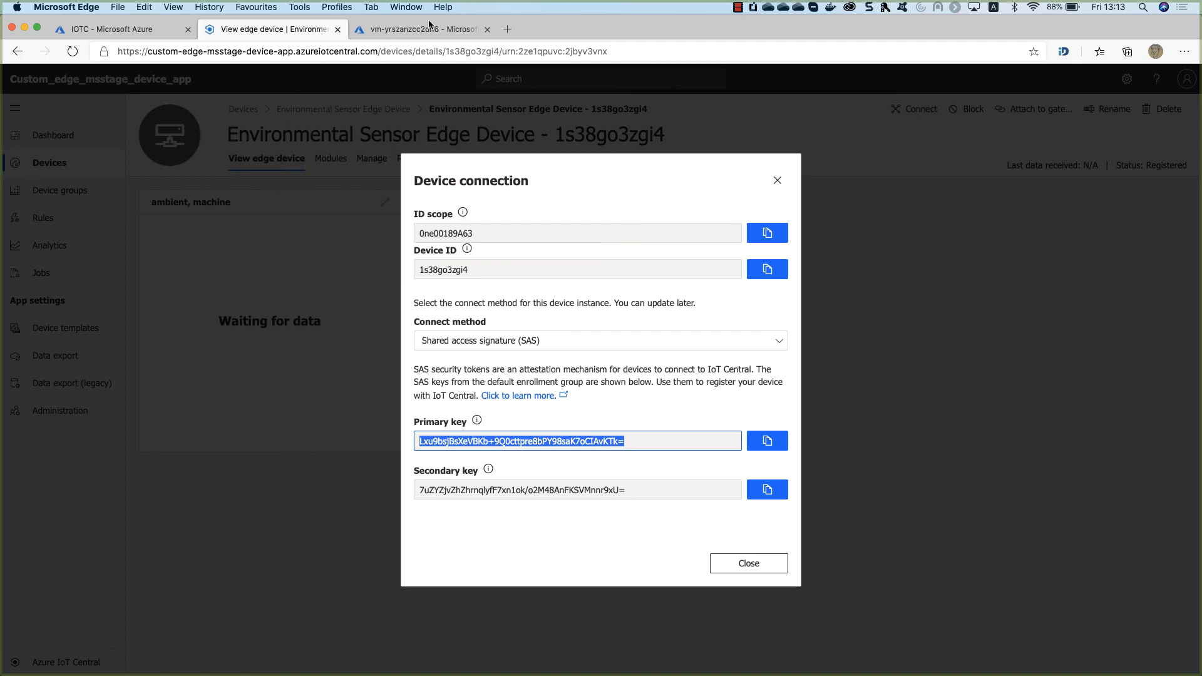
left_click(419, 31)
left_click(294, 333)
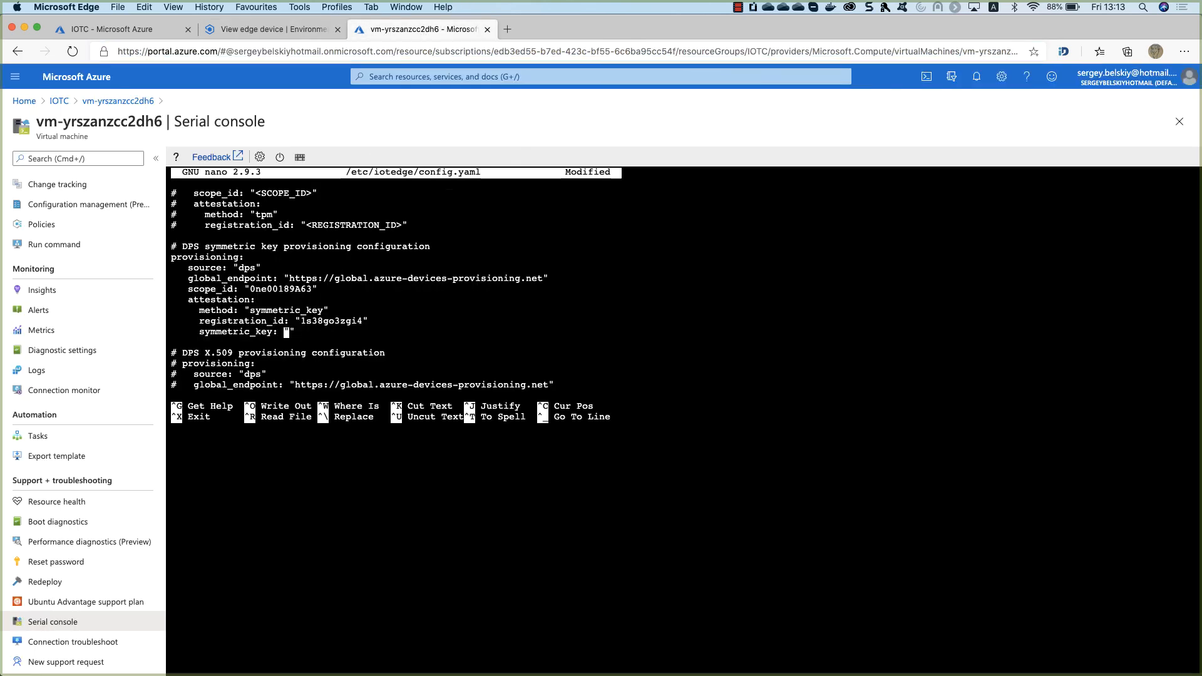
key("super+v")
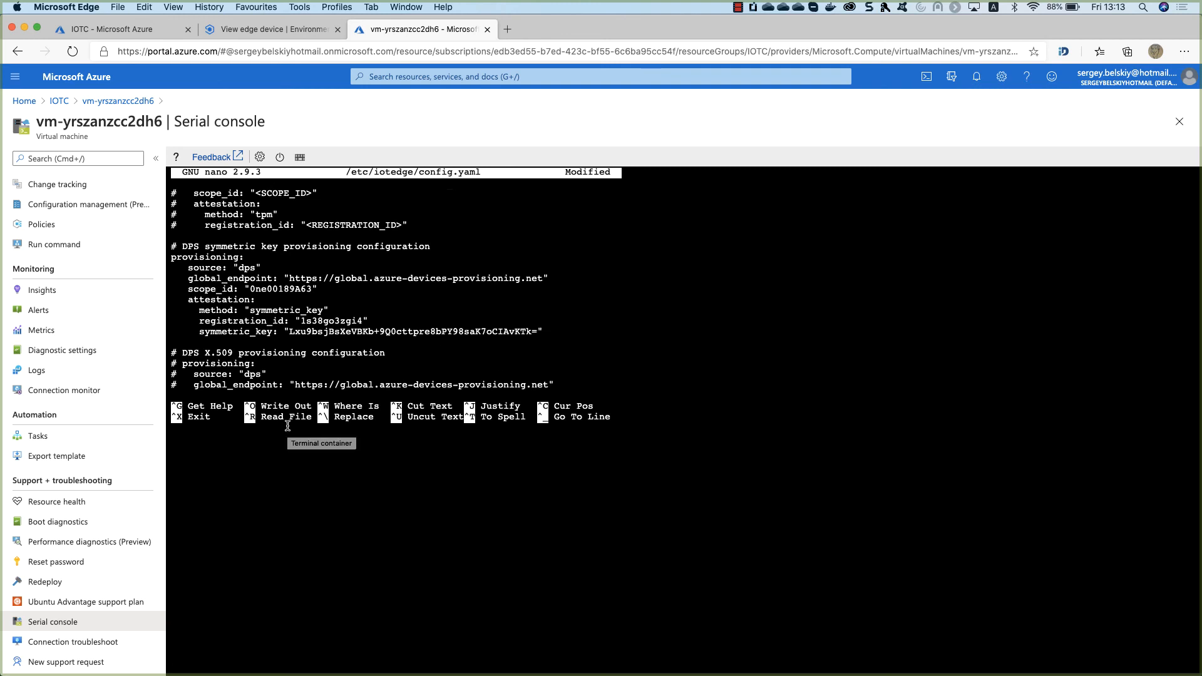
key("ctrl+o")
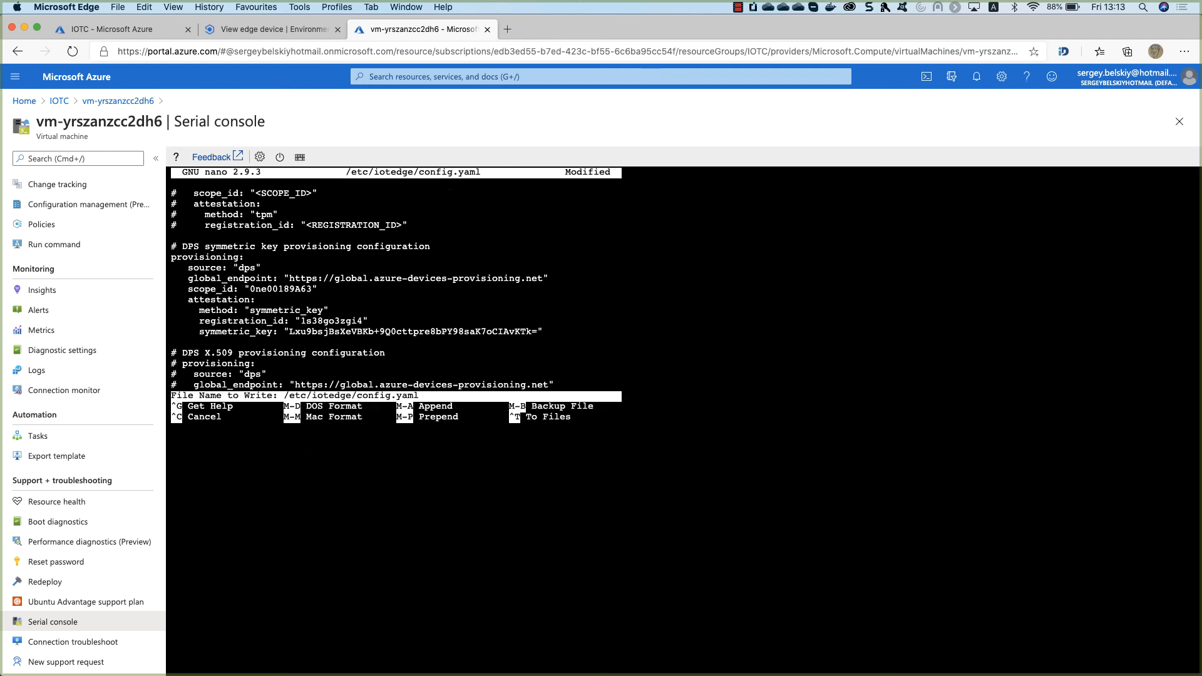
key("Return")
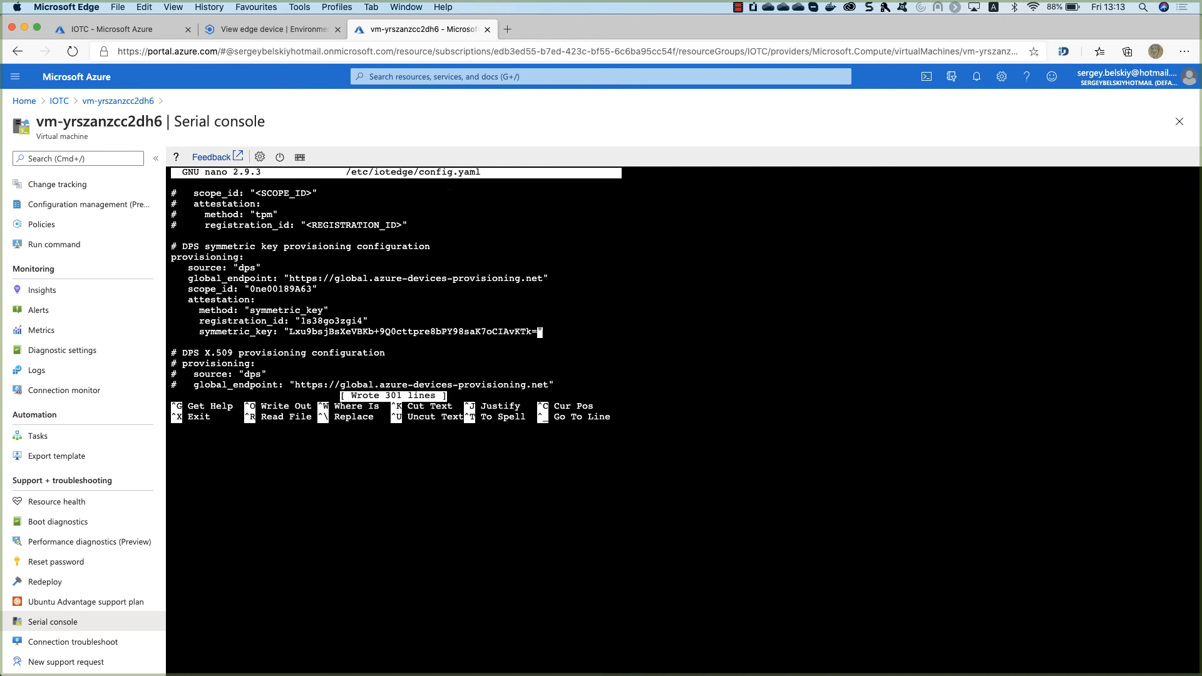
key("ctrl+x")
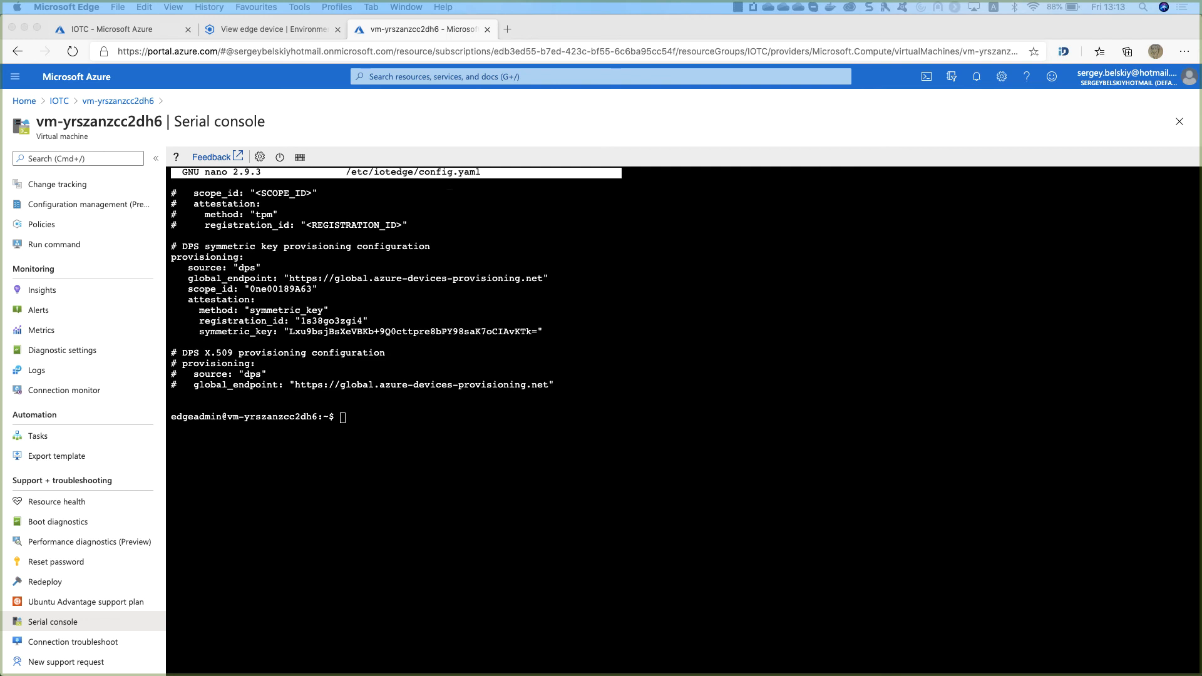
Restart the IoT Edge service with sudo systemctl restart iotedge.
left_click(480, 434)
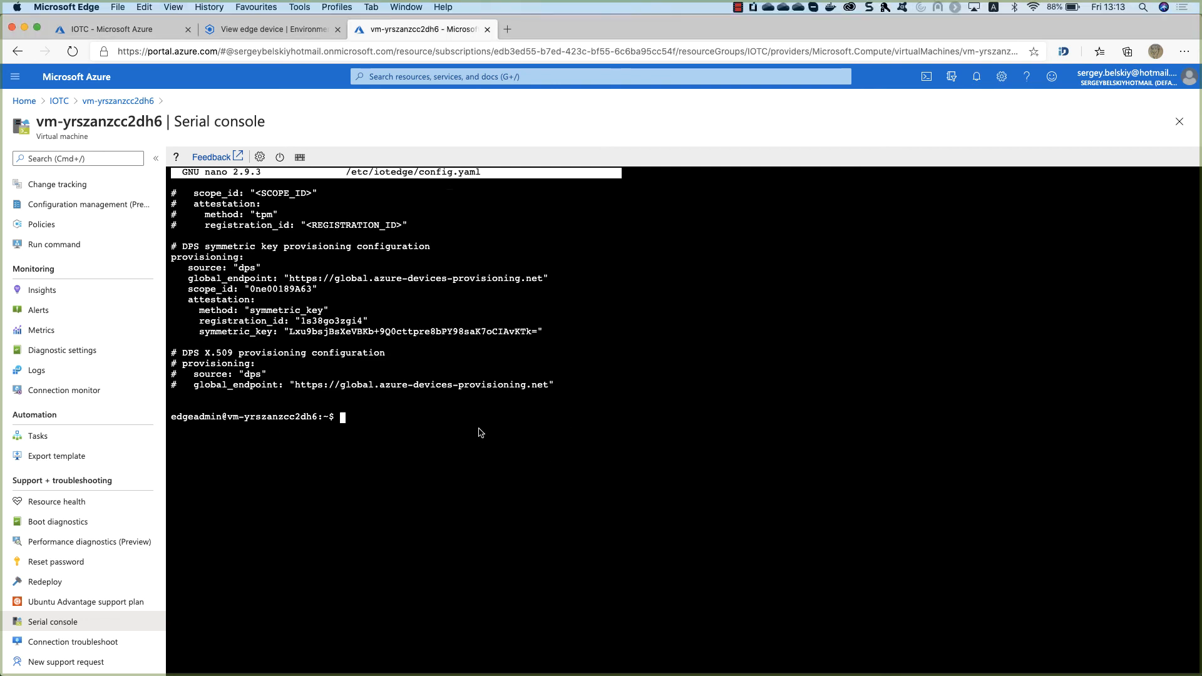
key("super+v")
key("Return")
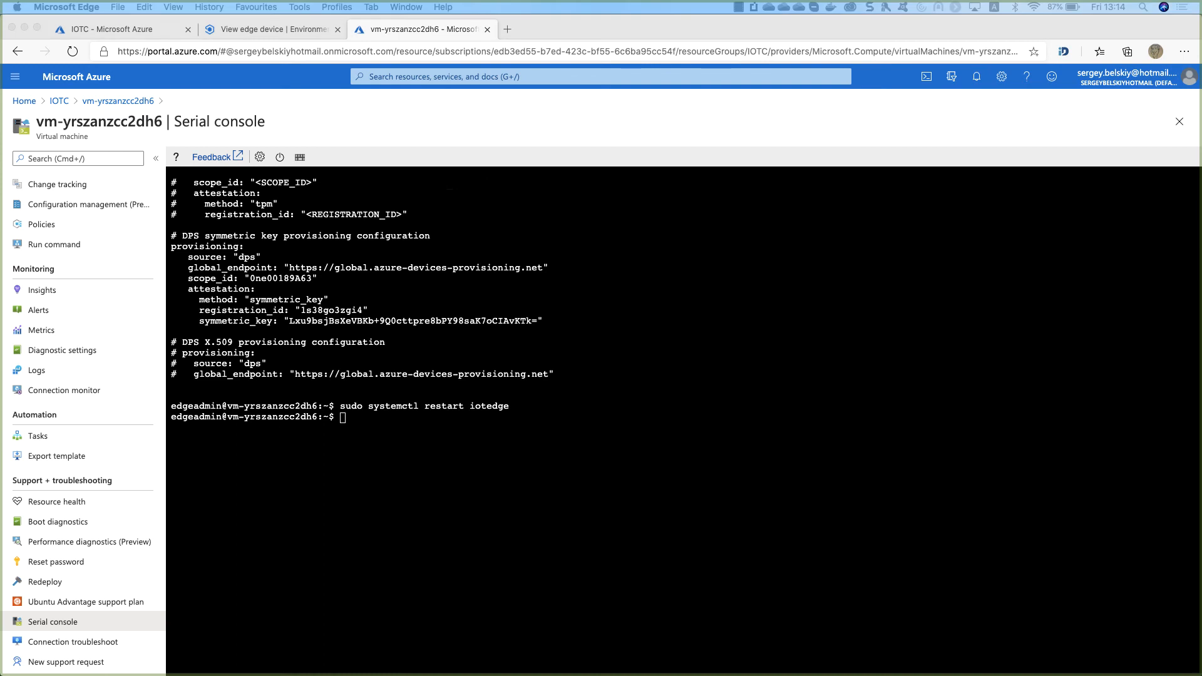
Rerun iotedge list until edgeAgent, edgeHub and SimulatedTemperatureSensor all show running.
left_click(418, 432)
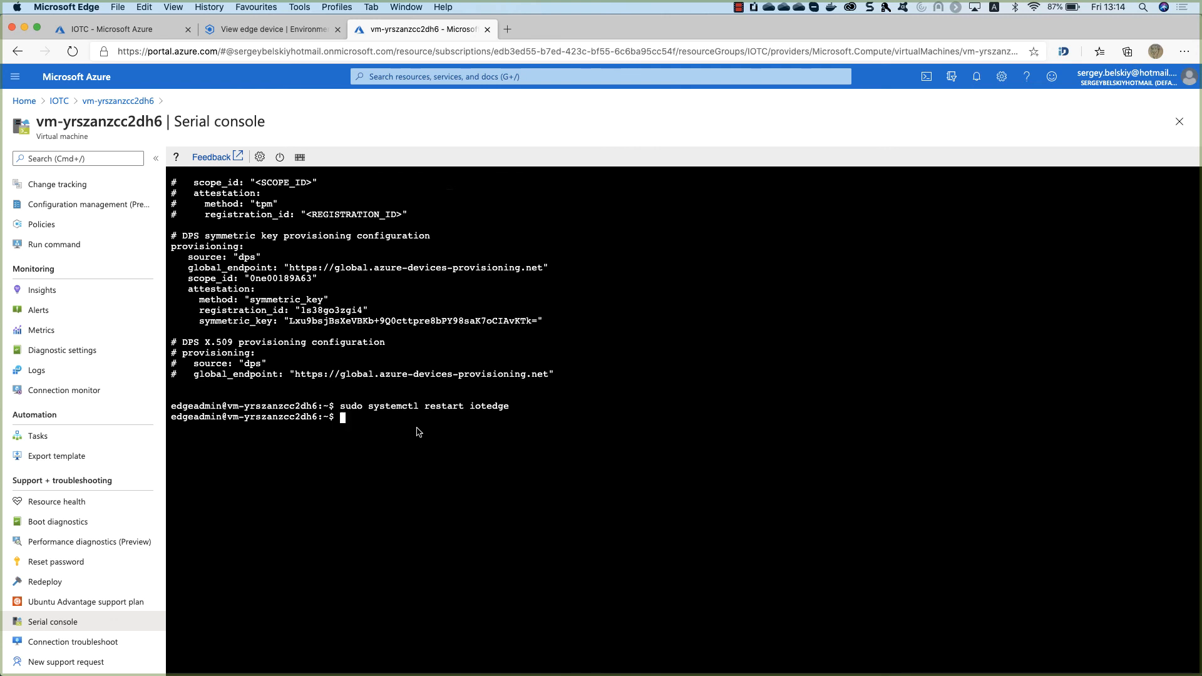
type("iotedge list")
key("Return")
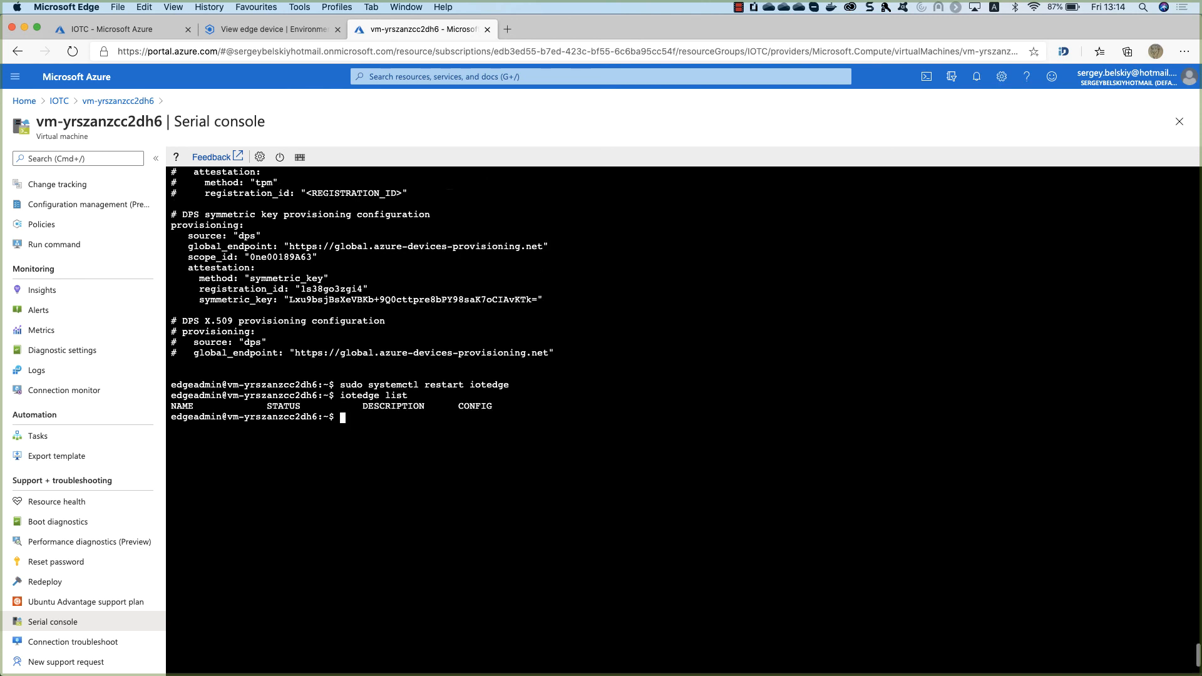
key("Up")
key("Return")
key("Up")
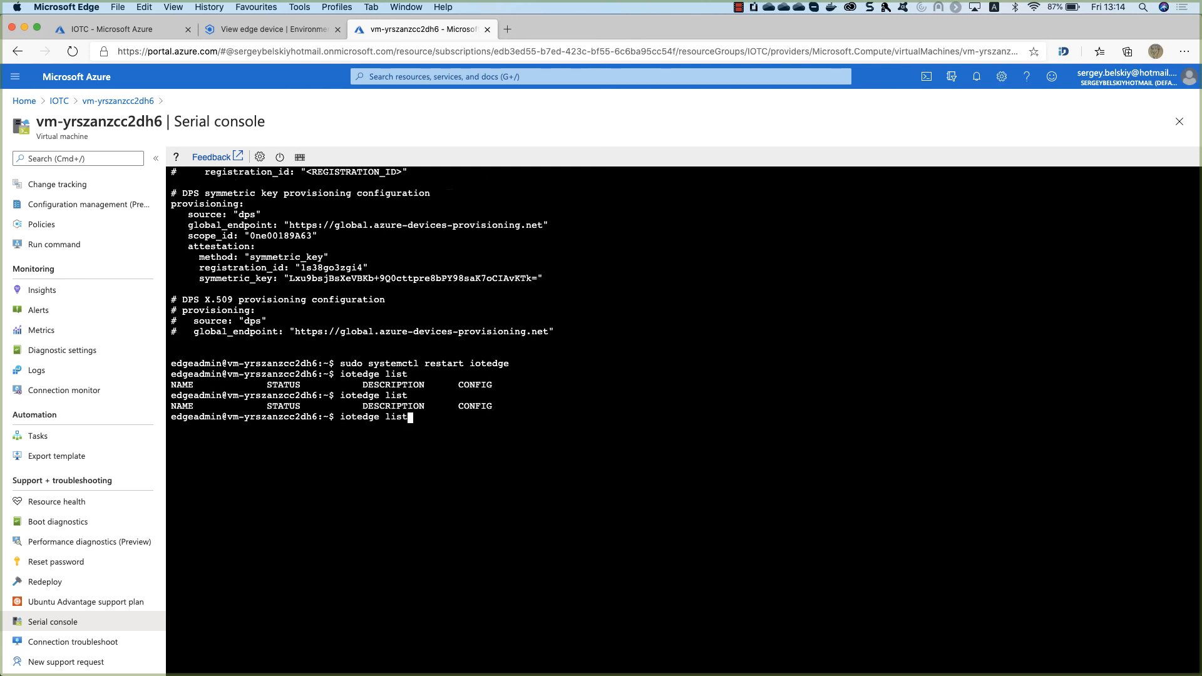
key("Return")
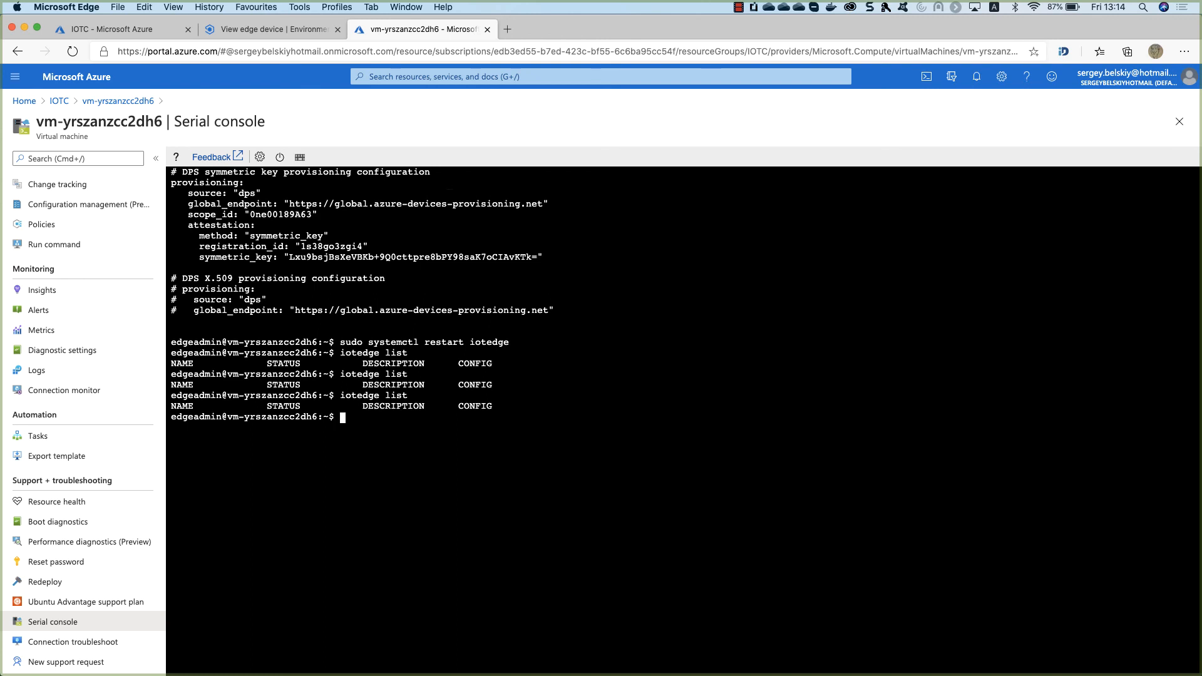
key("Up")
key("Return")
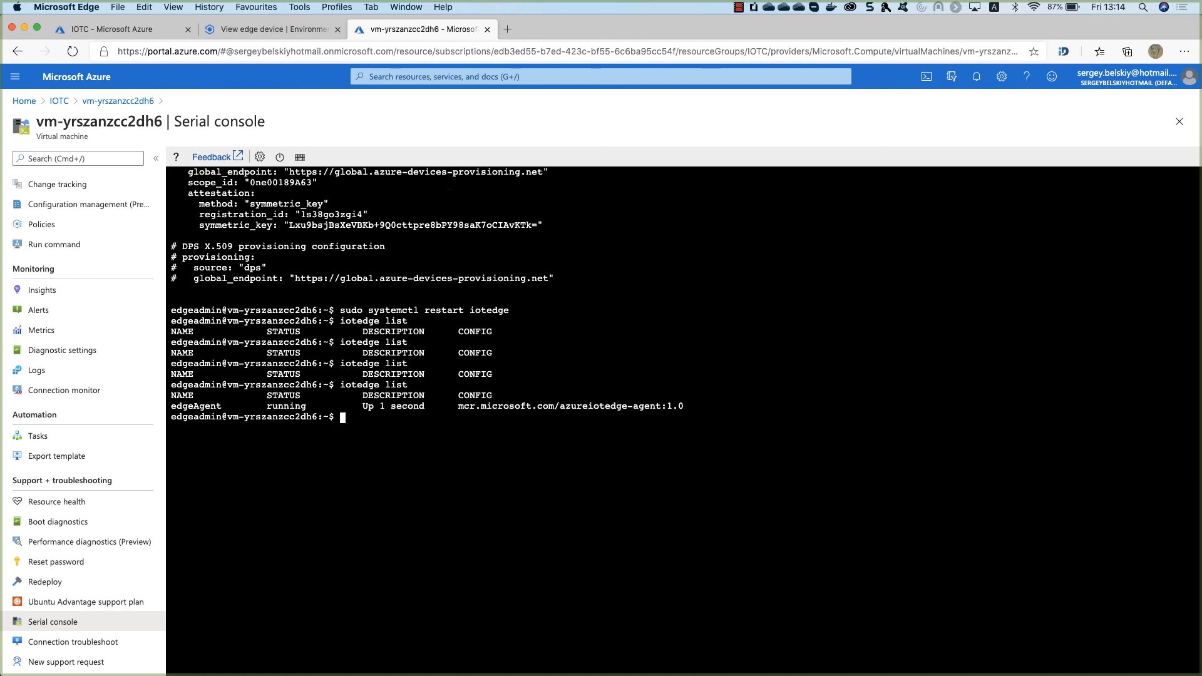
key("Up")
key("Return")
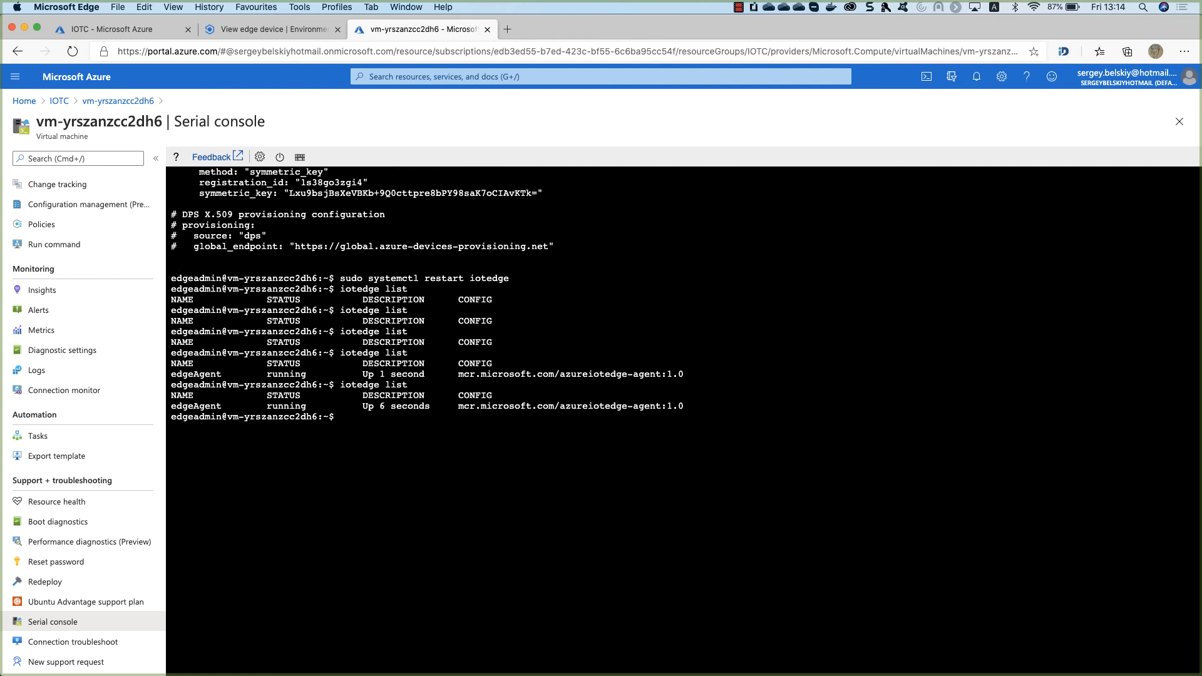
key("Up")
key("Return")
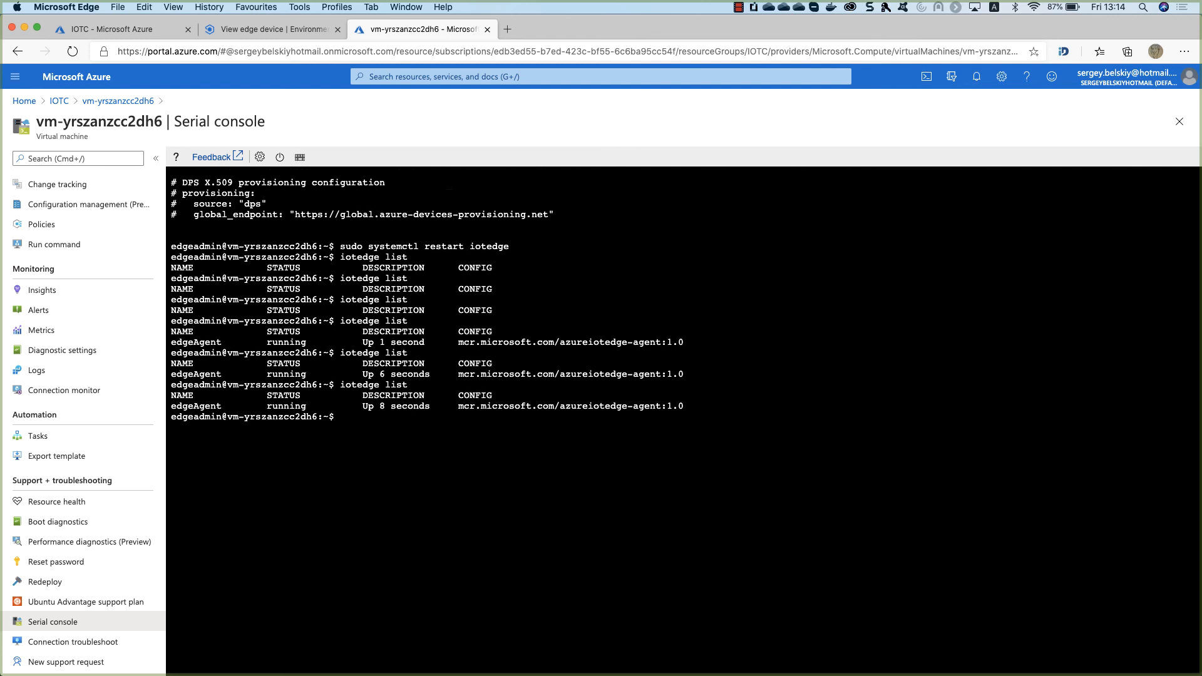
key("Up")
key("Return")
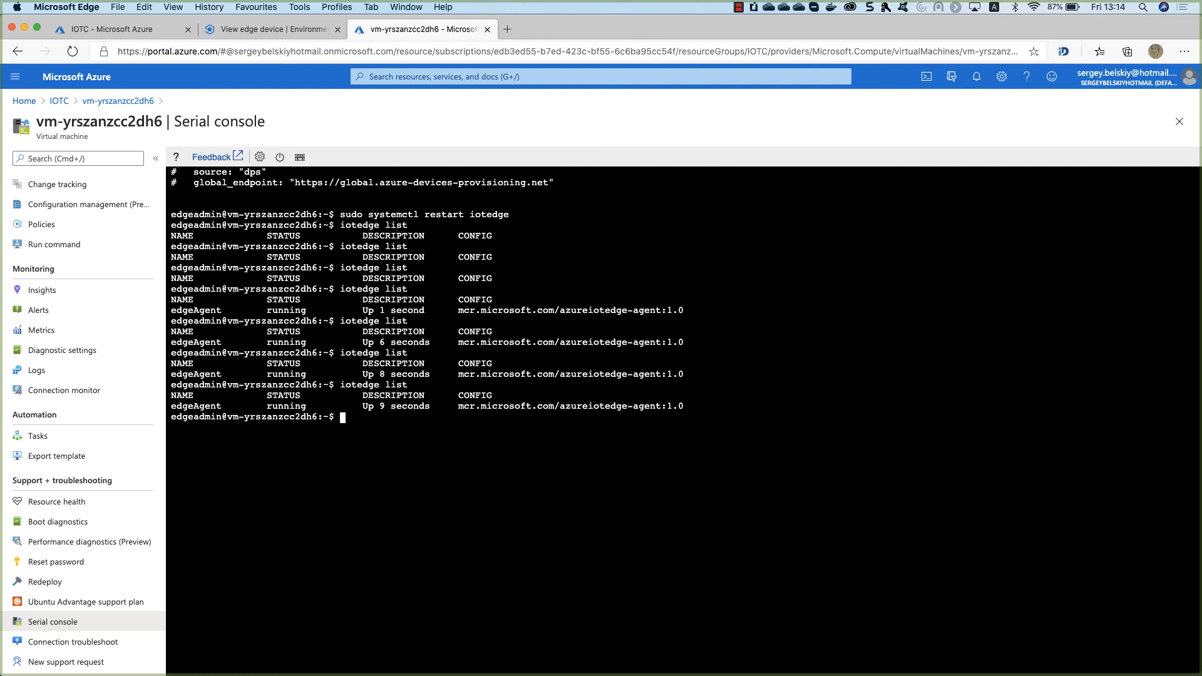
key("Up")
key("Return")
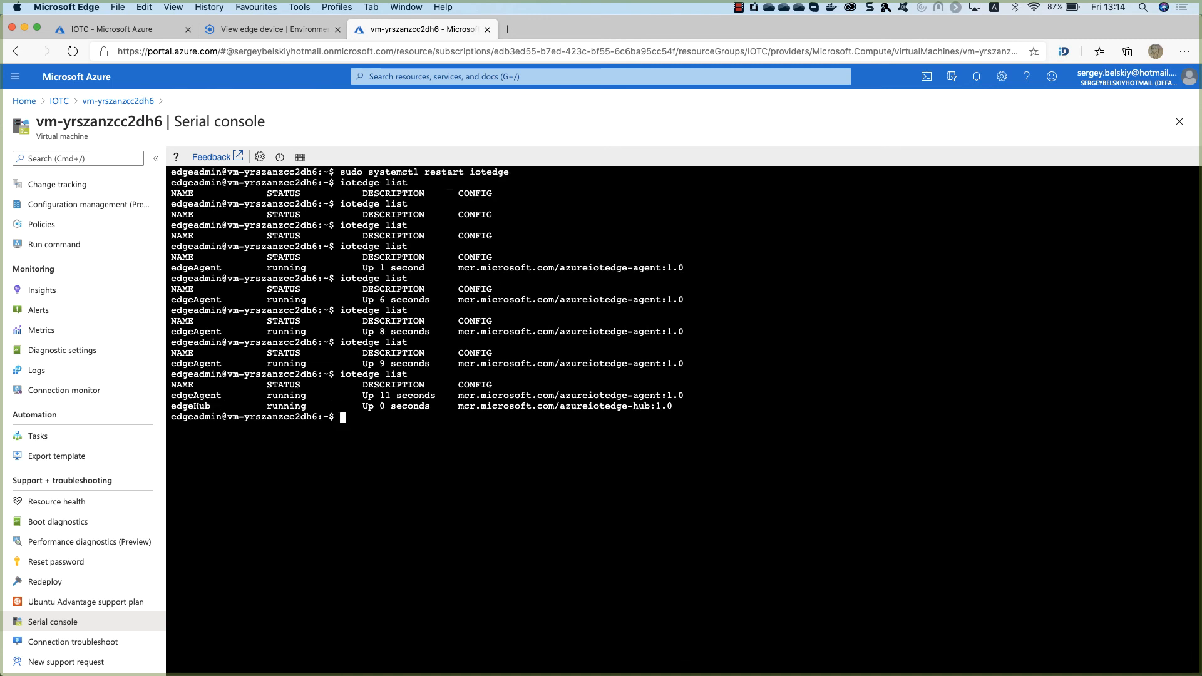
key("Up")
key("Return")
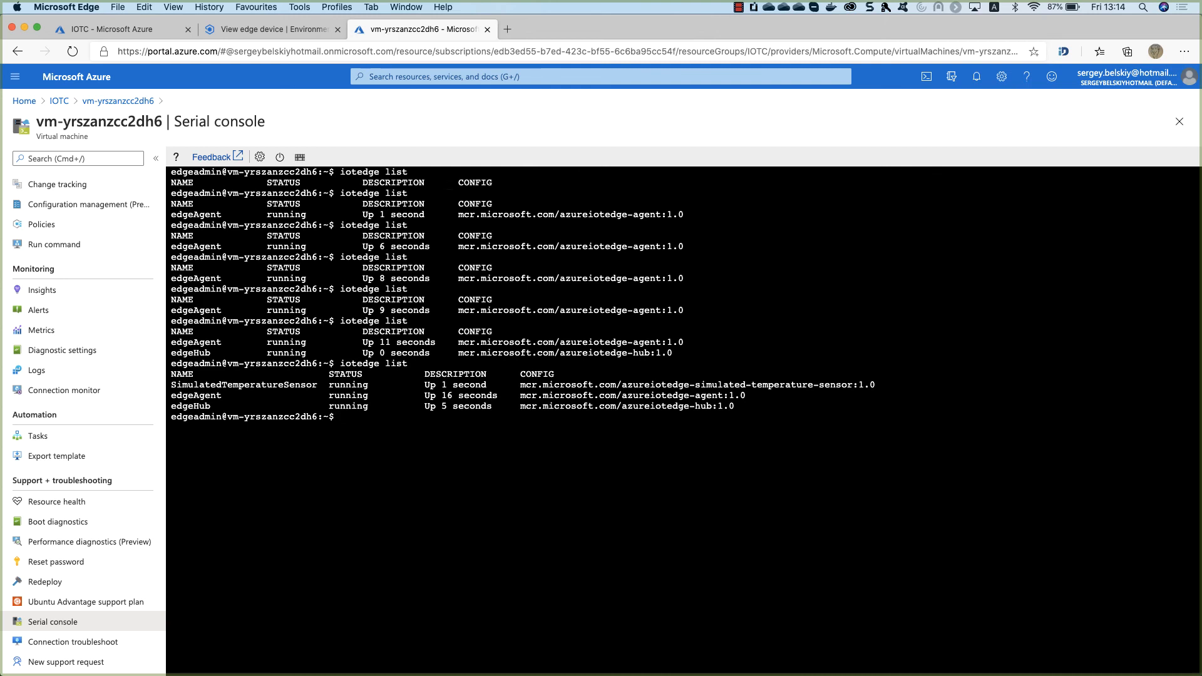
left_click_drag(171, 385, 314, 410)
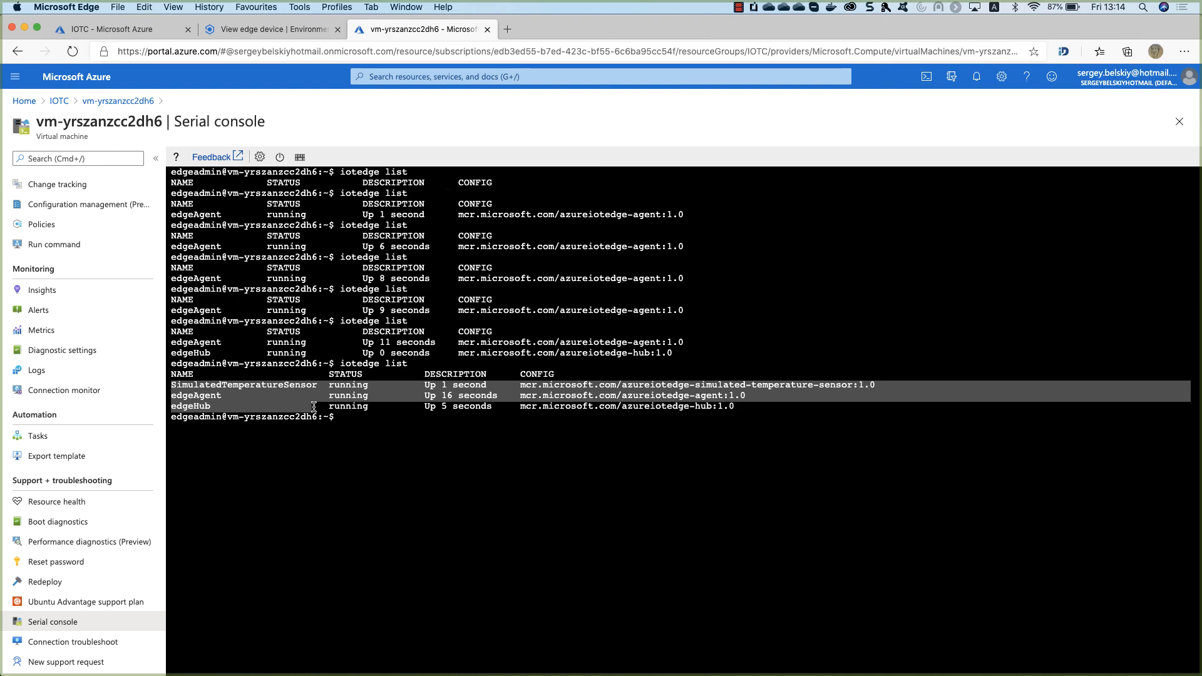
Close the Device connection dialog and view the device's three running modules in IoT Central.
left_click(410, 393)
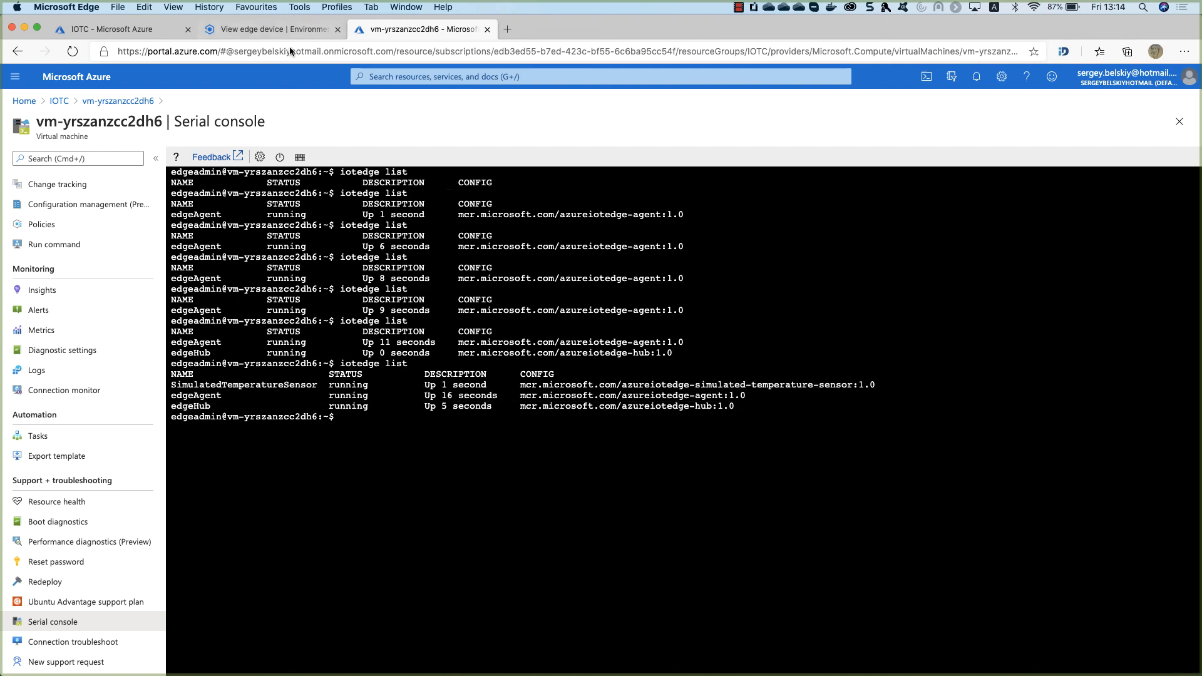
left_click(266, 29)
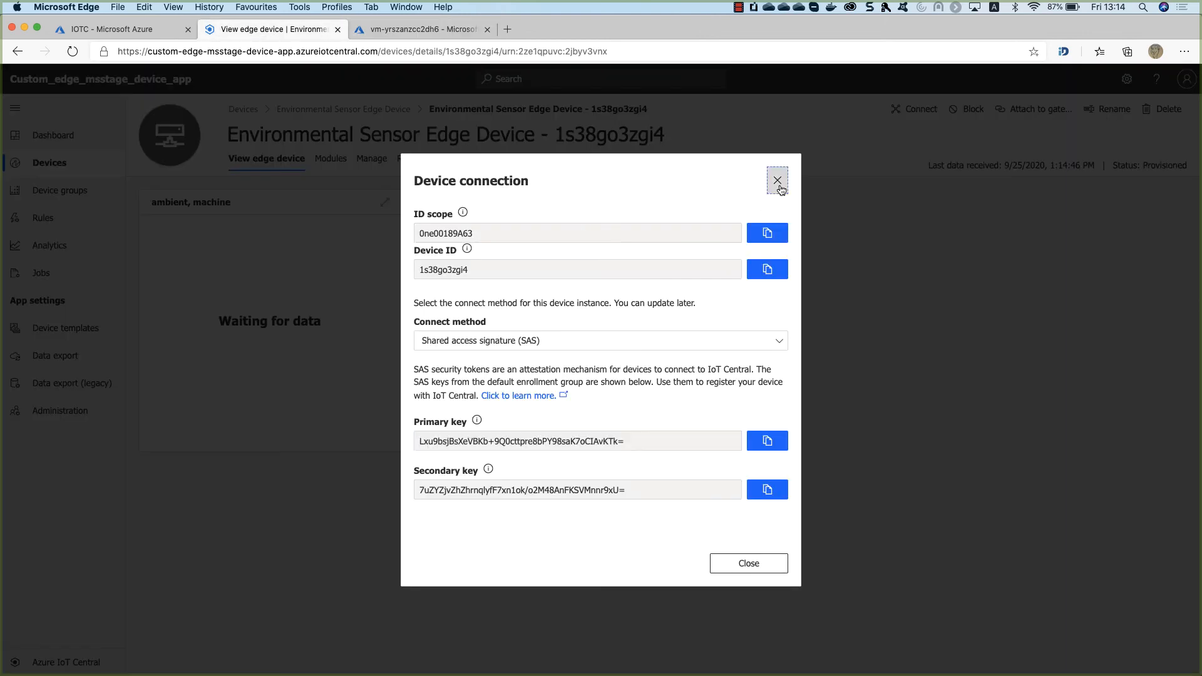
left_click(778, 181)
left_click(331, 156)
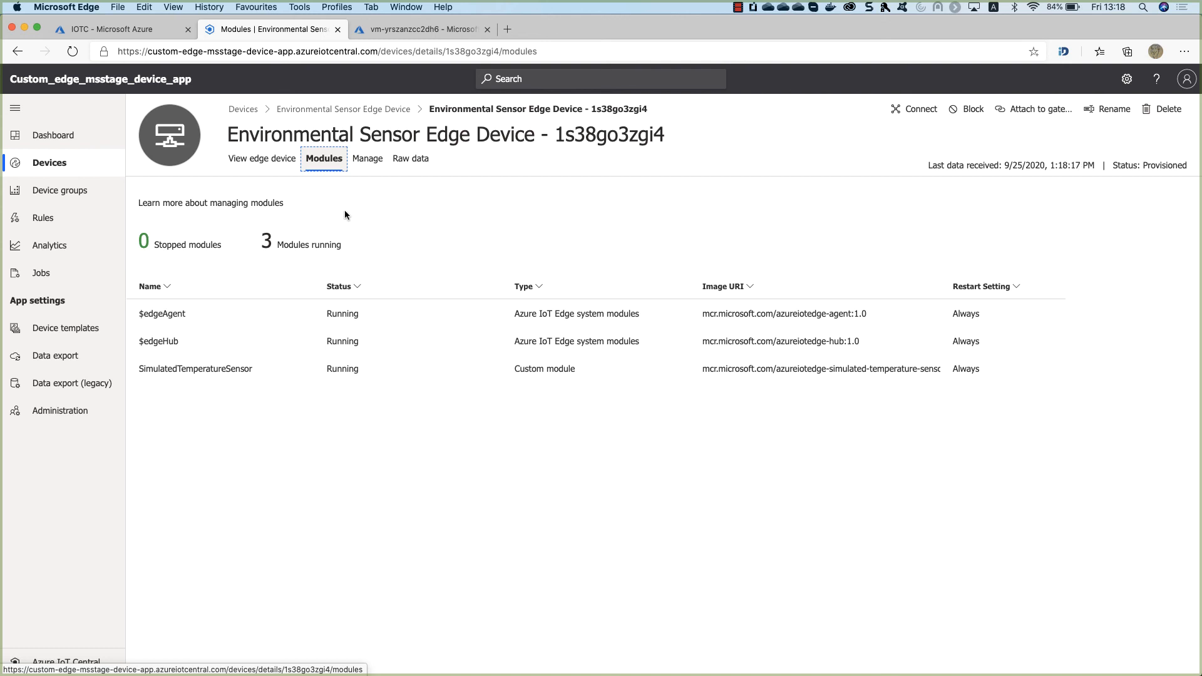
Inspect the newest raw telemetry message, then show the humidity, pressure and temperature chart.
left_click(401, 162)
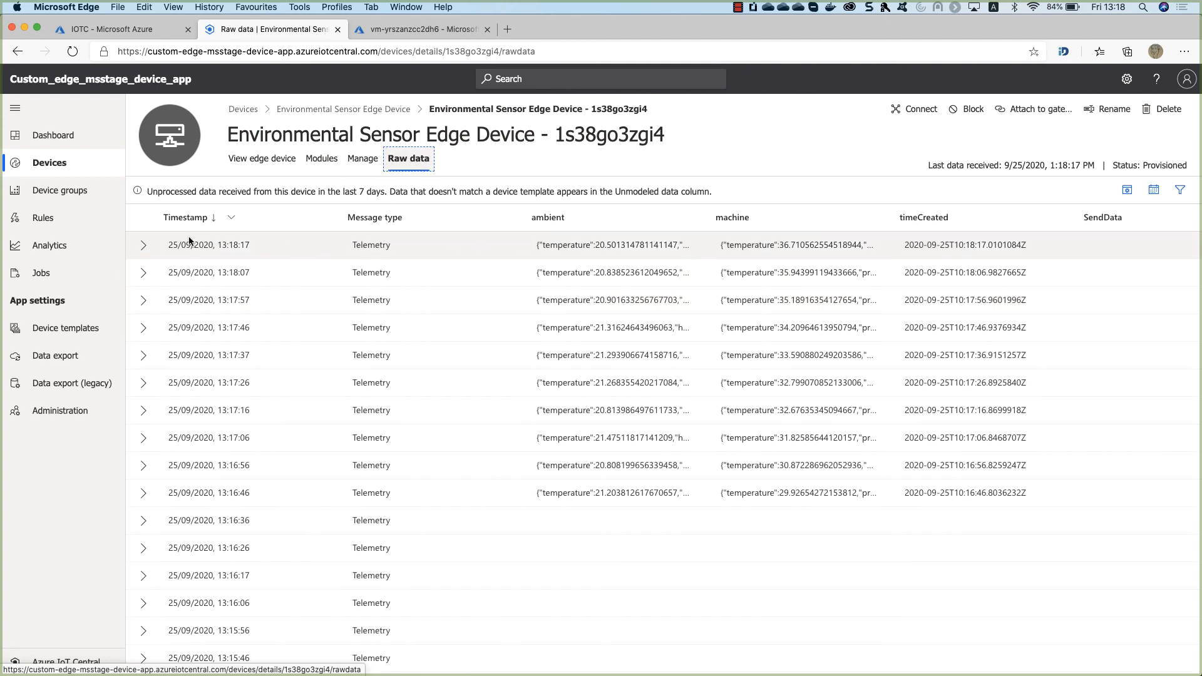
left_click(142, 244)
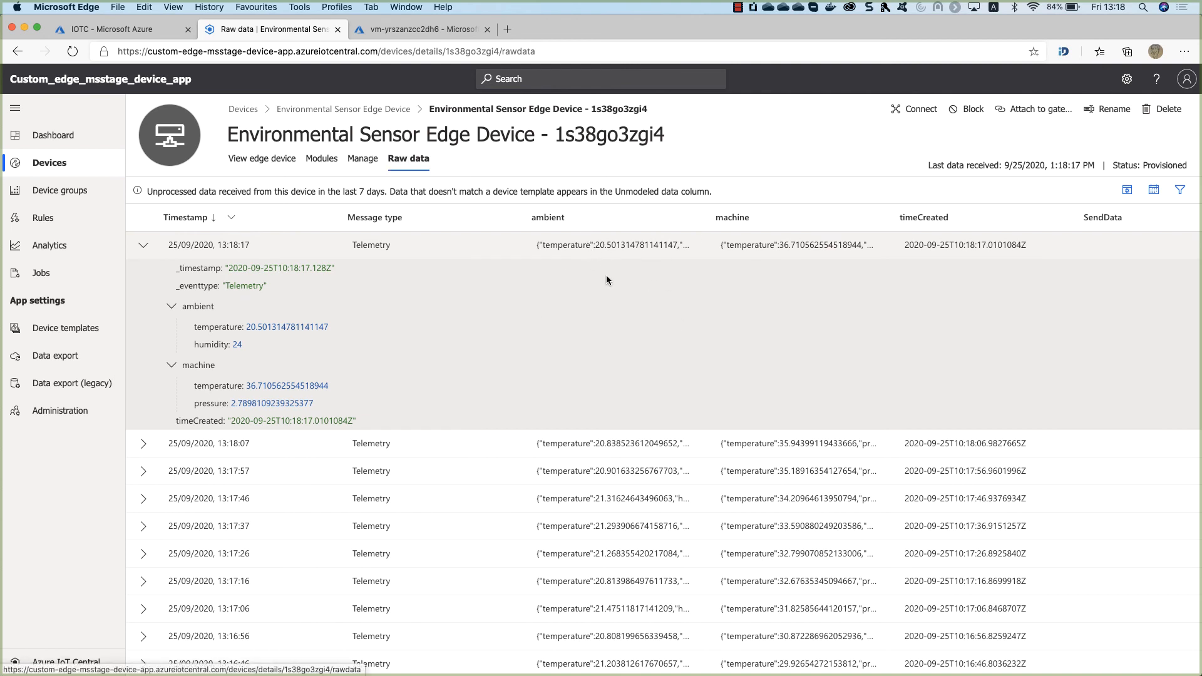
left_click(268, 160)
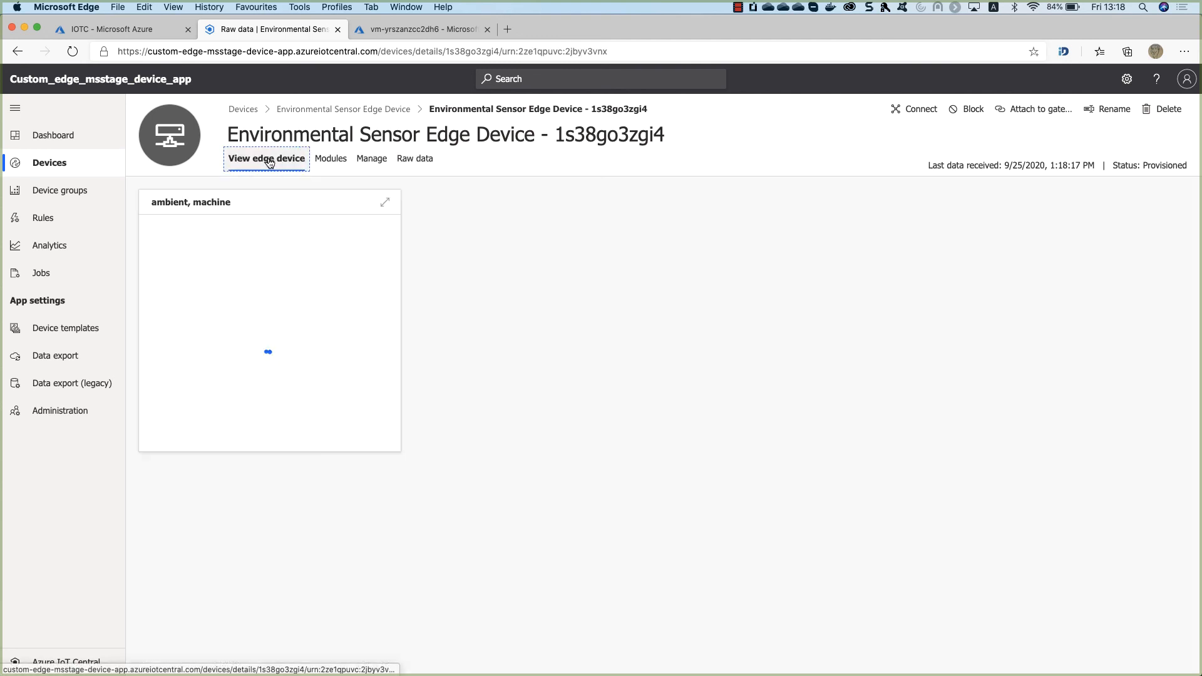
mouse_move(344, 290)
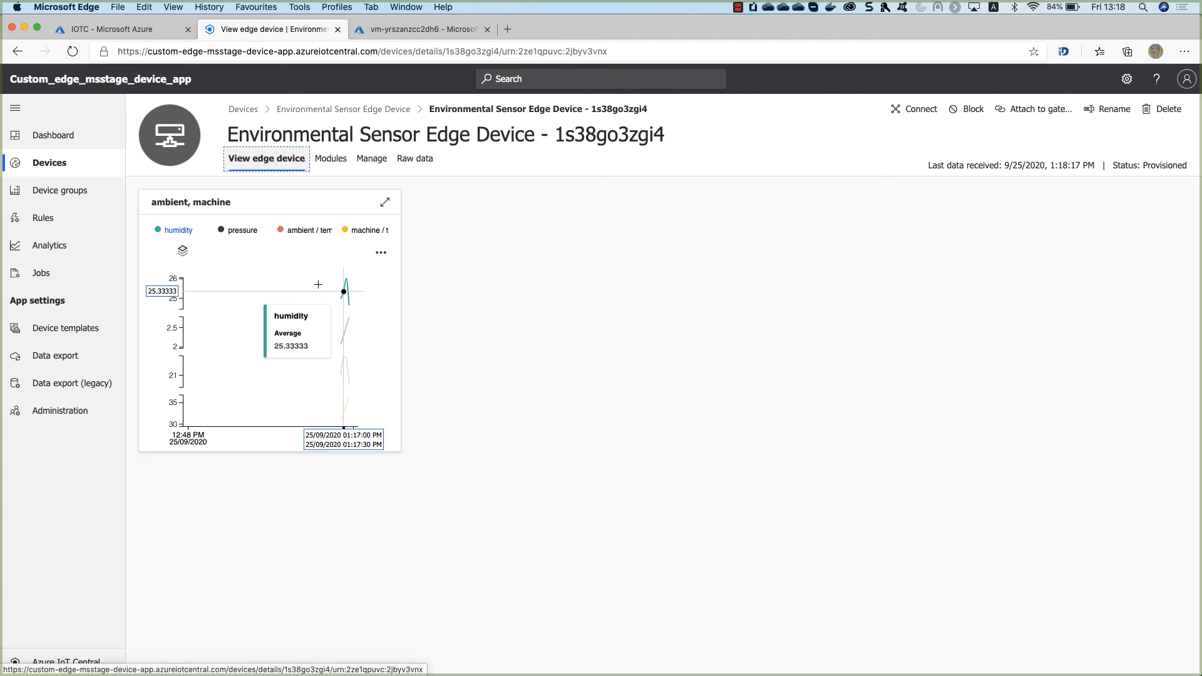